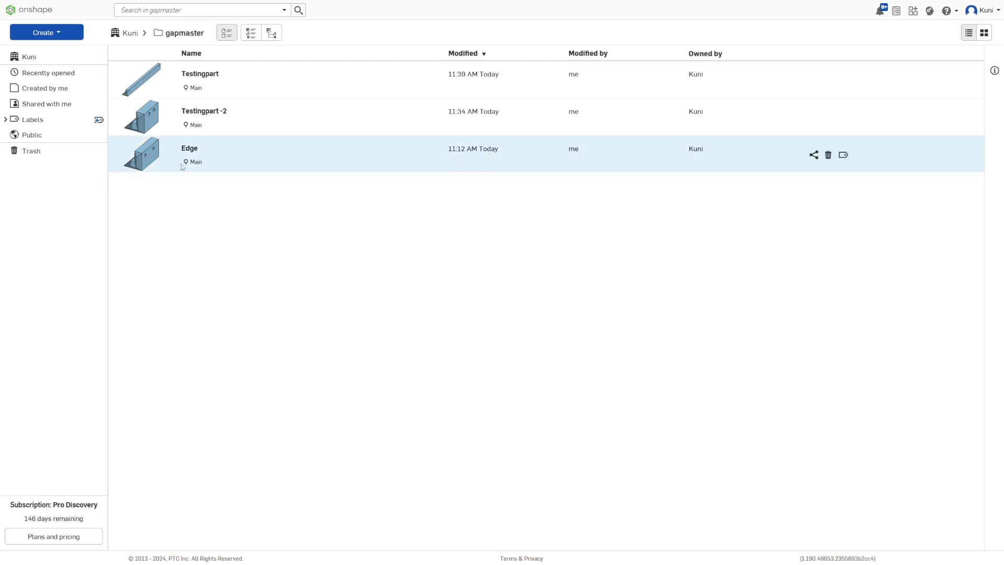
# Create a new document named "2nd run" in the gapmaster folder
pyautogui.click(47, 32)
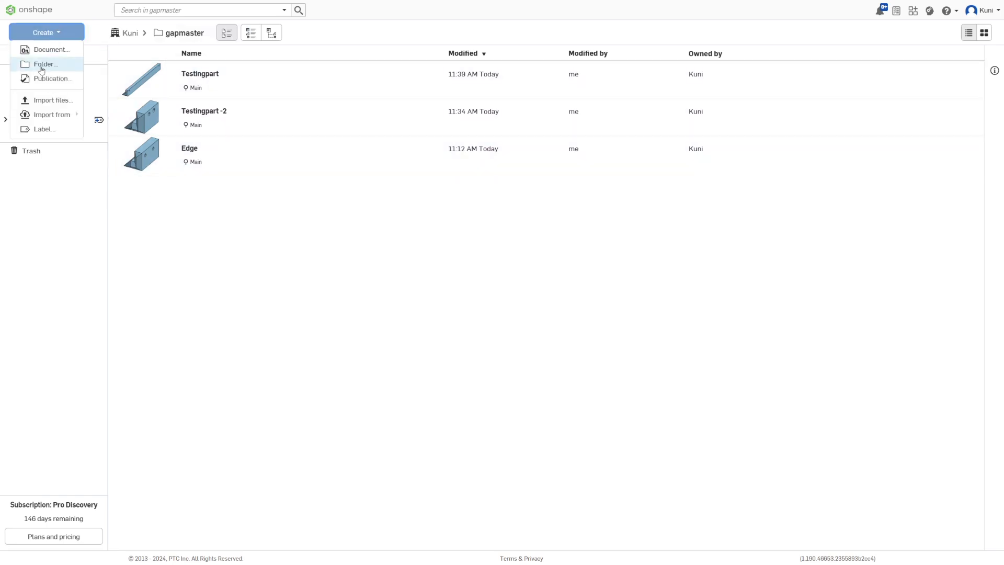
pyautogui.click(40, 47)
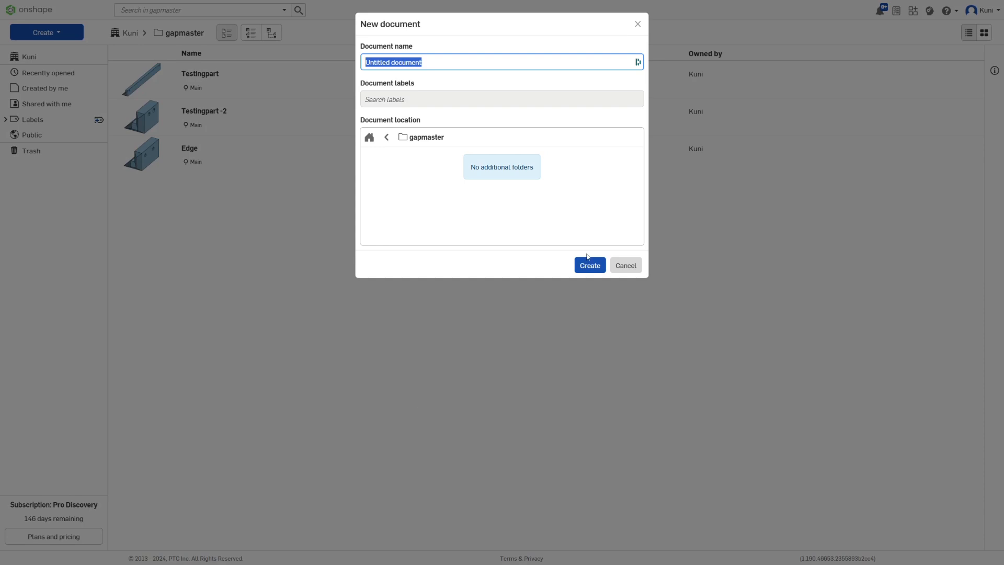
pyautogui.write('2nd run')
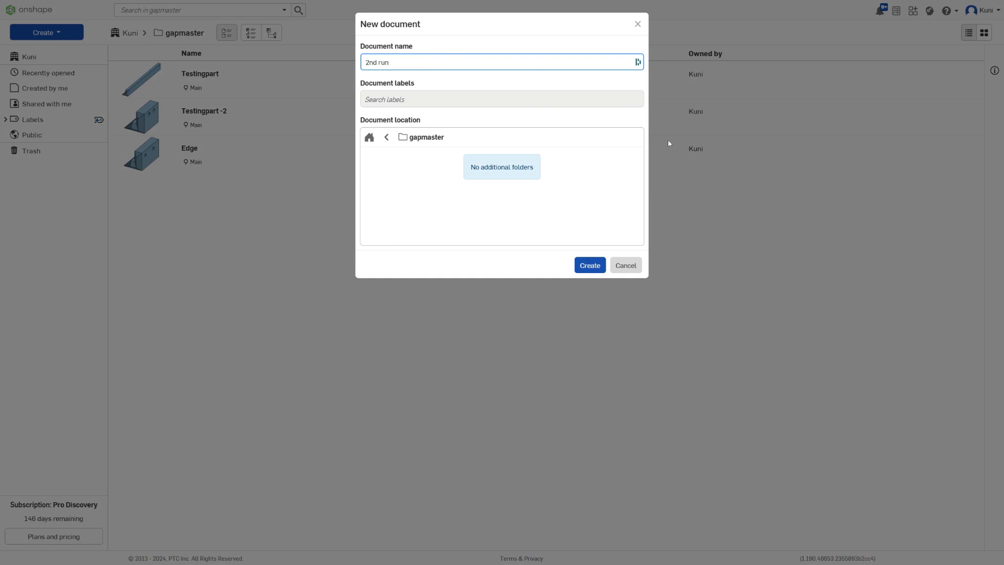
pyautogui.click(590, 265)
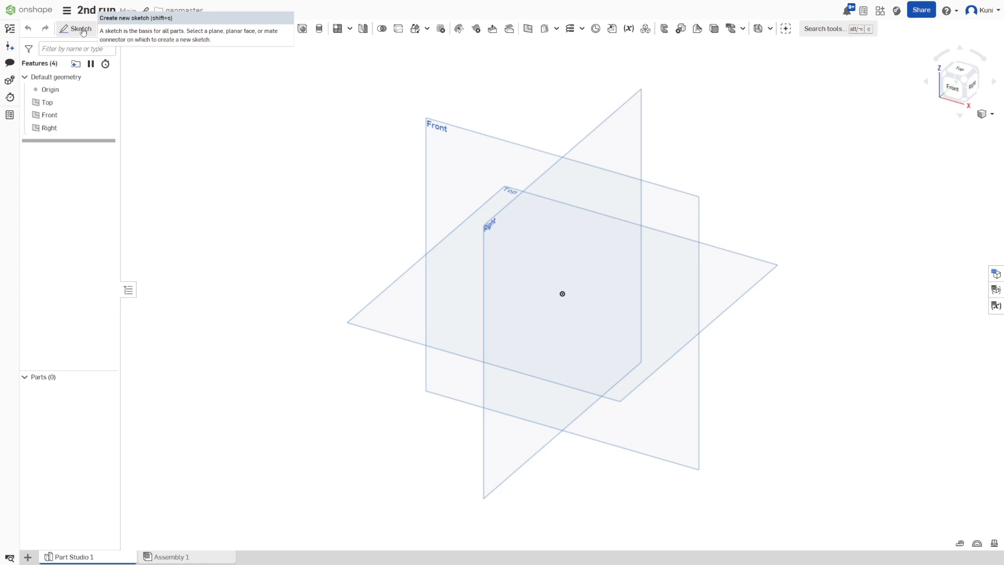
pyautogui.click(80, 30)
pyautogui.click(471, 145)
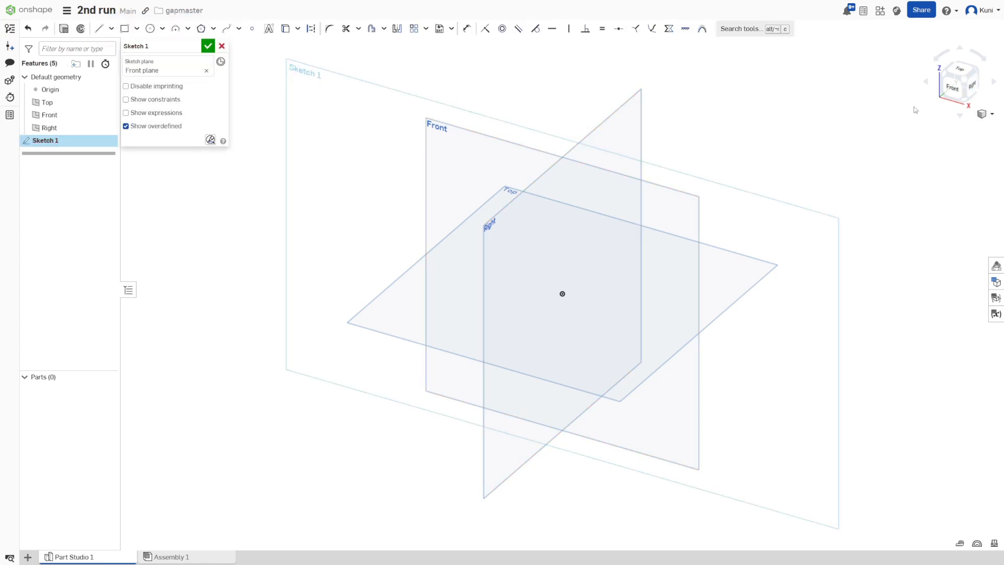
pyautogui.click(221, 46)
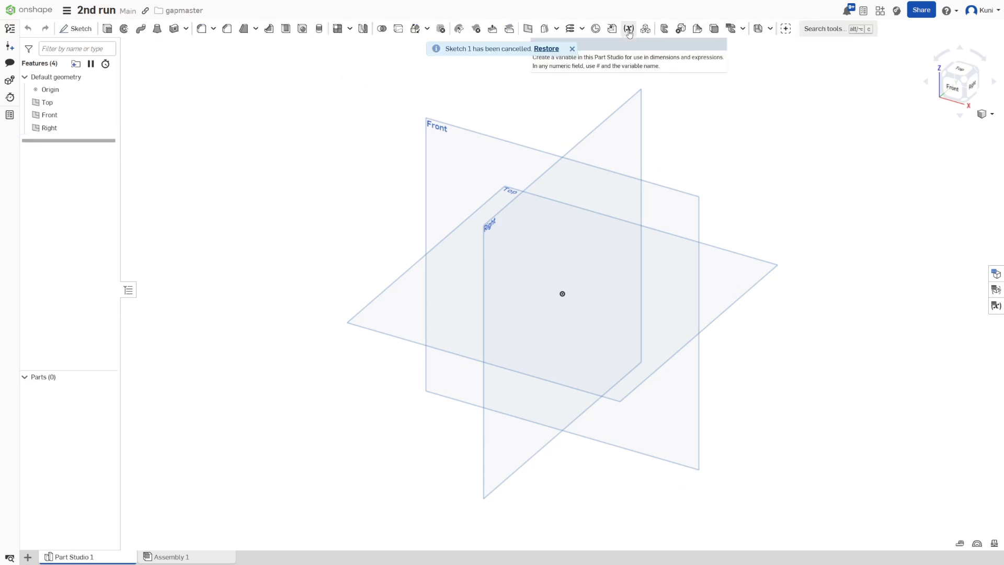
# Create a length variable named withplate with a value of 5 mm
pyautogui.click(629, 29)
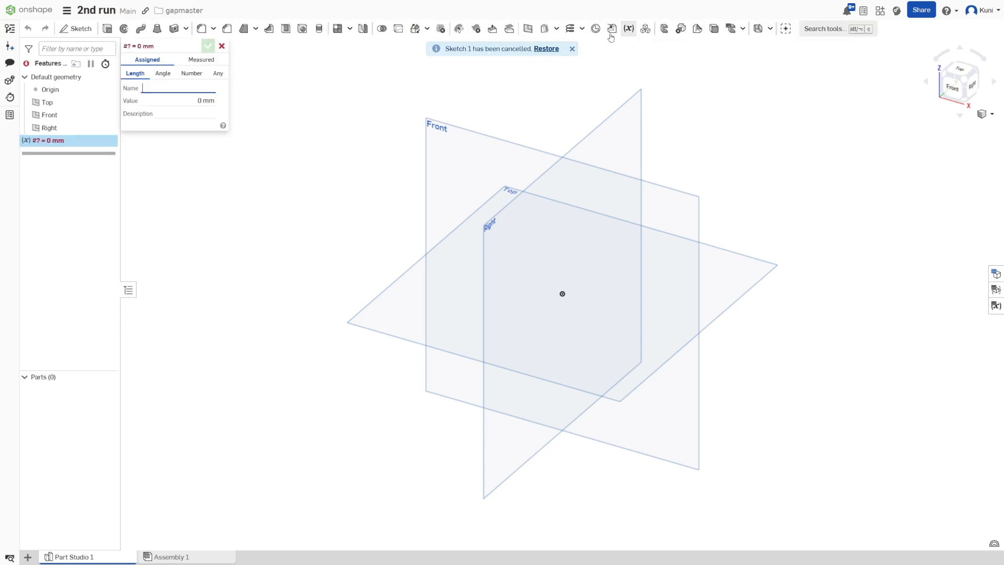
pyautogui.click(170, 89)
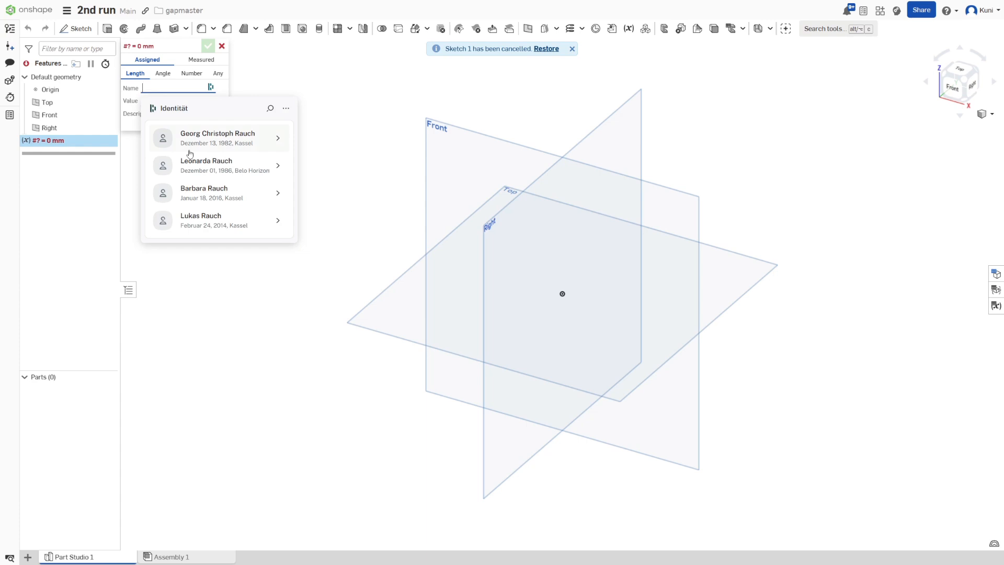
pyautogui.write('wit')
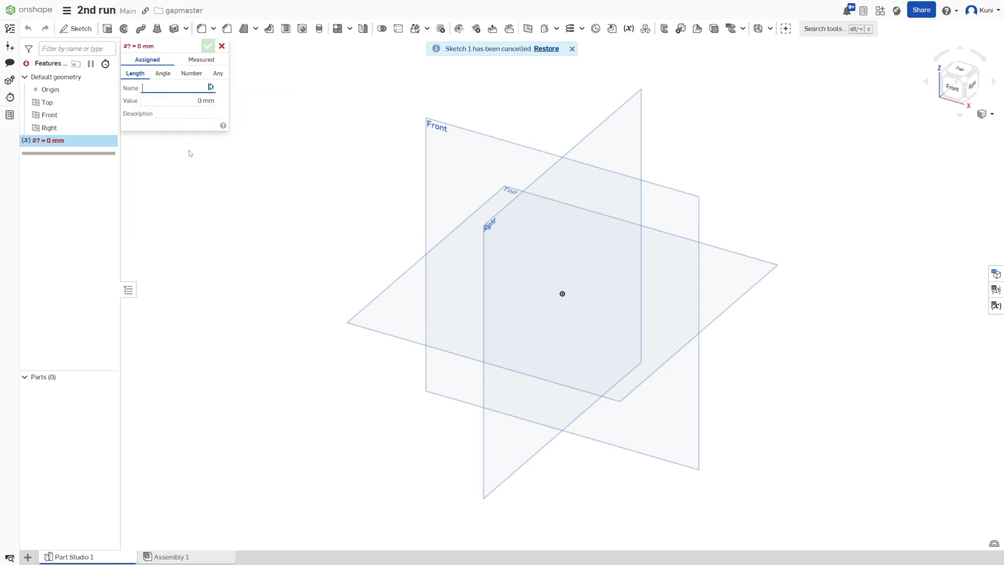
pyautogui.write('hplate')
pyautogui.press('Tab')
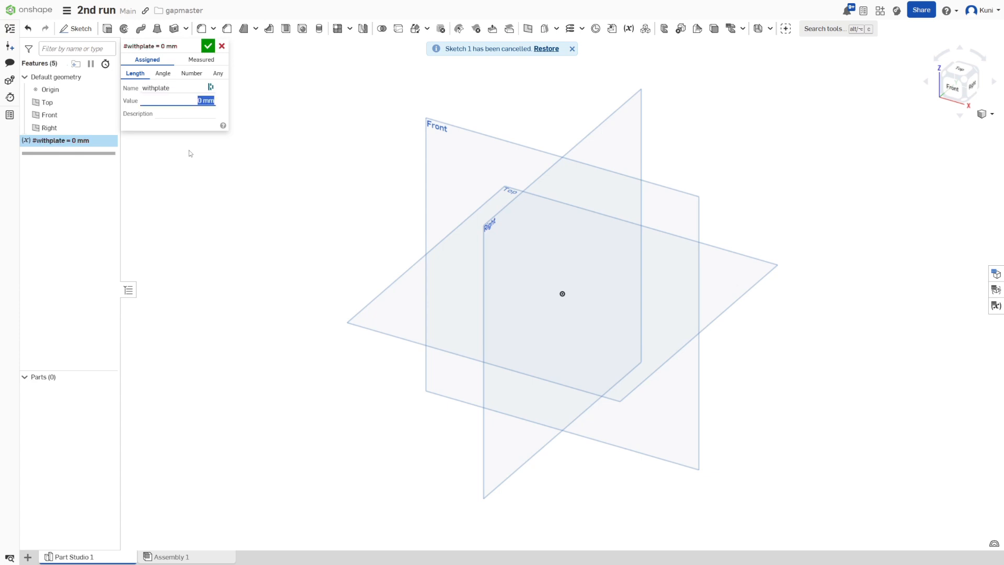
pyautogui.write('5')
pyautogui.press('Return')
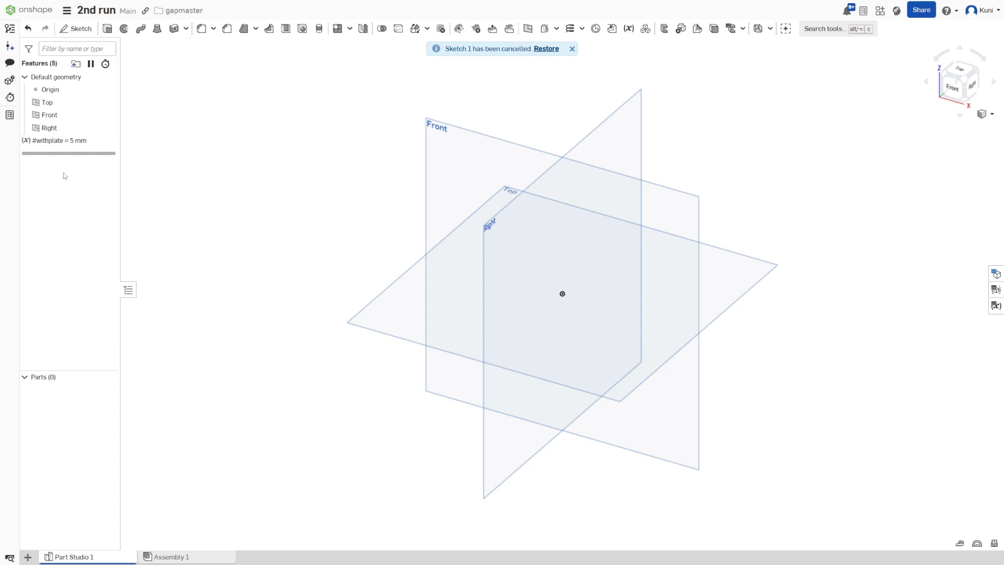
# Create a length variable named holedistance with a value of 10 mm
pyautogui.click(628, 28)
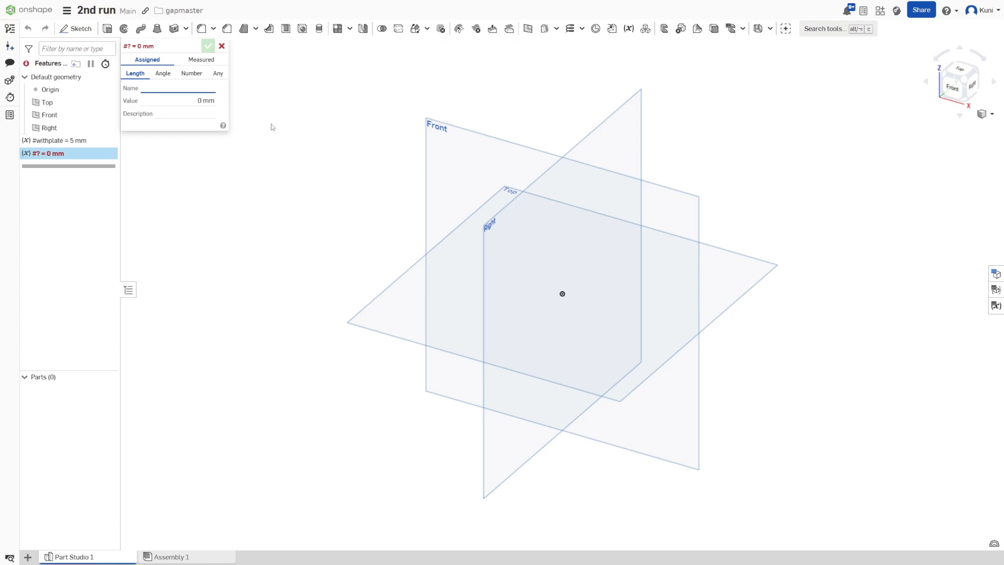
pyautogui.write('hoe')
pyautogui.write('edistance')
pyautogui.press('Tab')
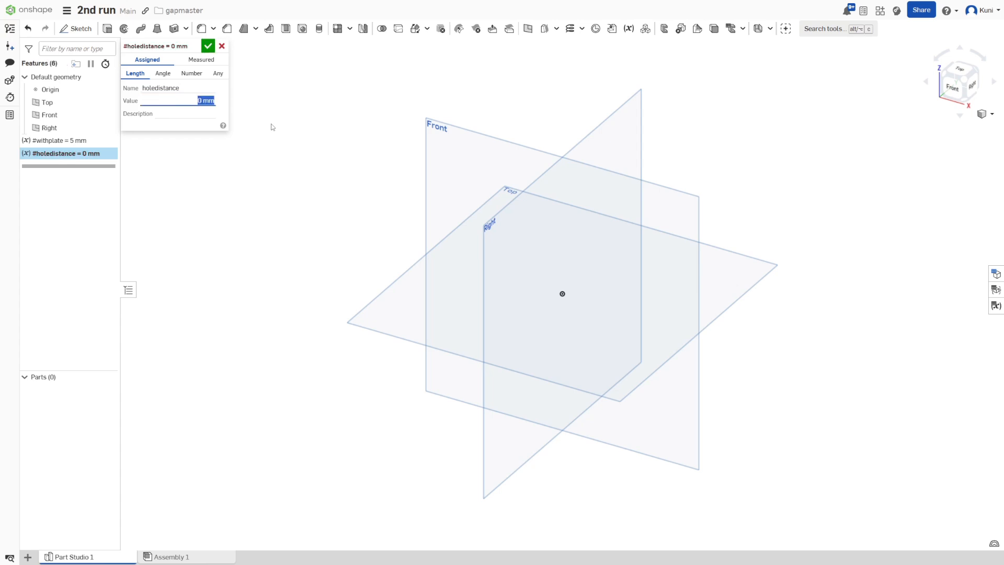
pyautogui.write('10')
pyautogui.press('Return')
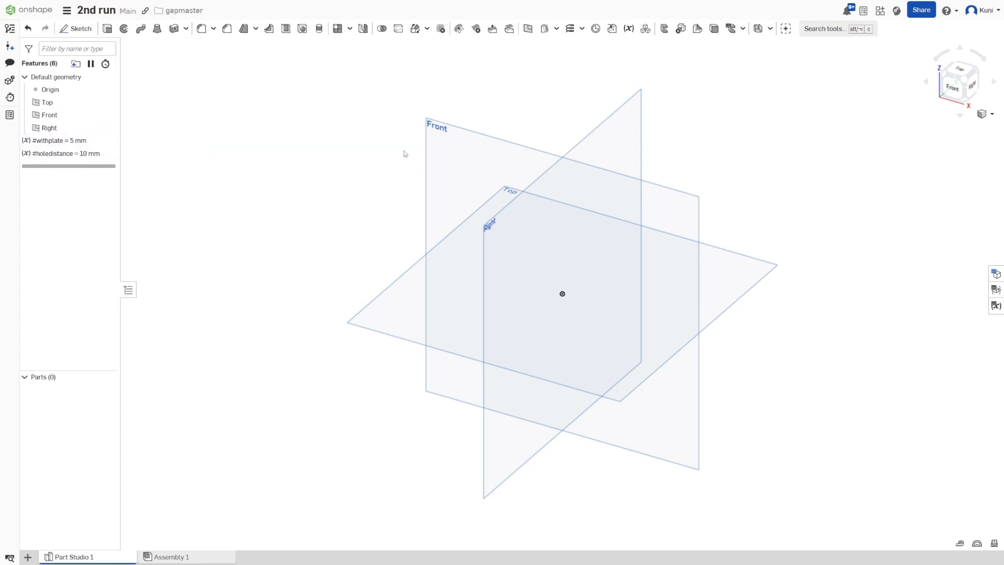
# Create a length variable named #height with a value of 10 mm
pyautogui.click(629, 28)
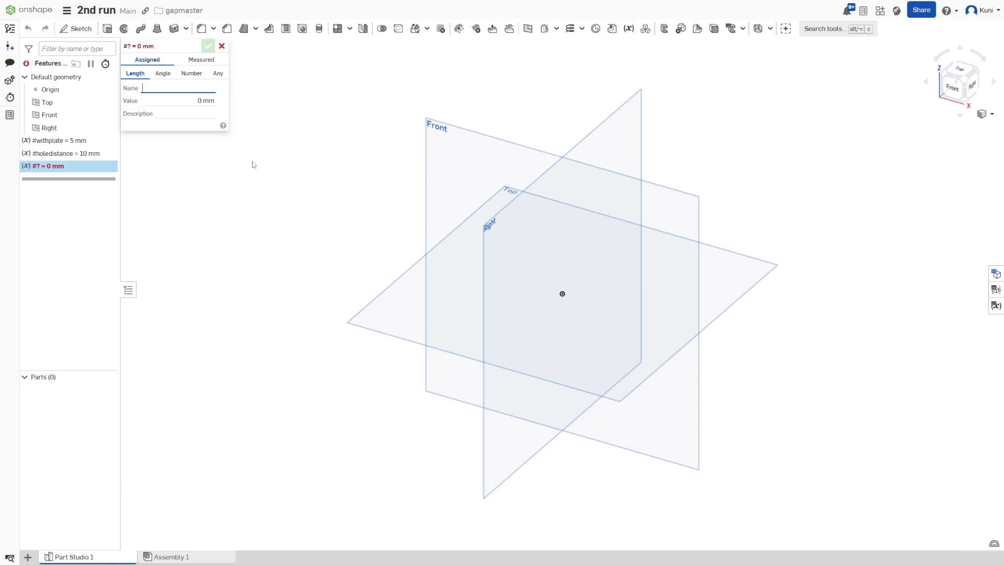
pyautogui.write('#heigth')
pyautogui.press('BackSpace')
pyautogui.write('t')
pyautogui.press('Tab')
pyautogui.write('1')
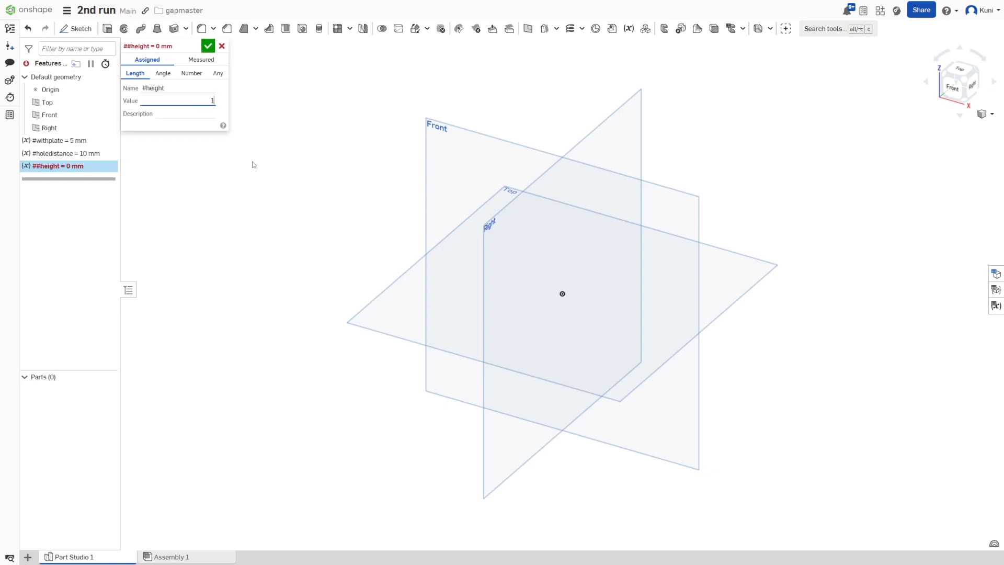
pyautogui.write('0')
pyautogui.press('Return')
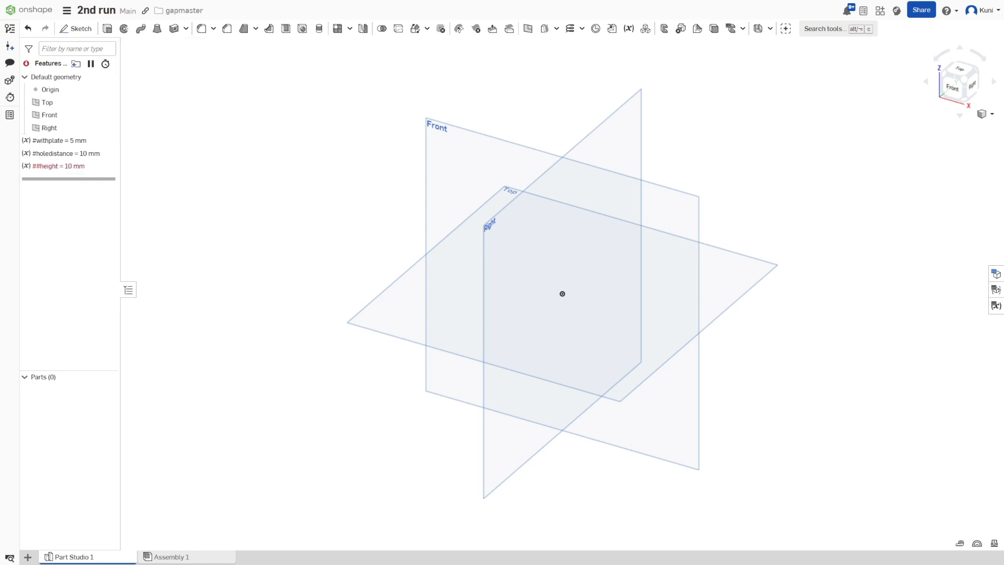
# Rename the height variable to "height", dropping the extra # sign from its name
pyautogui.doubleClick(67, 158)
pyautogui.doubleClick(61, 167)
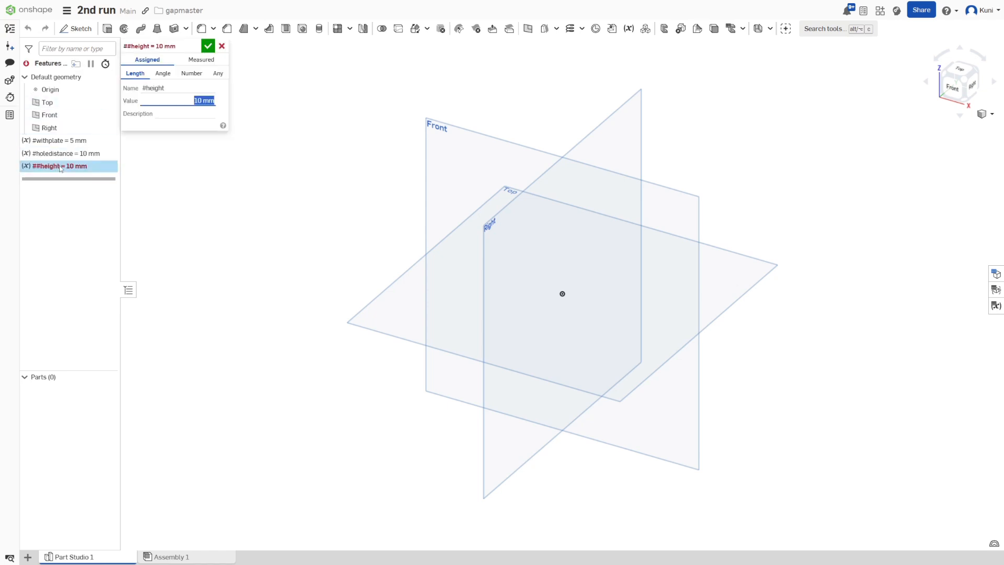
pyautogui.click(182, 89)
pyautogui.write('height')
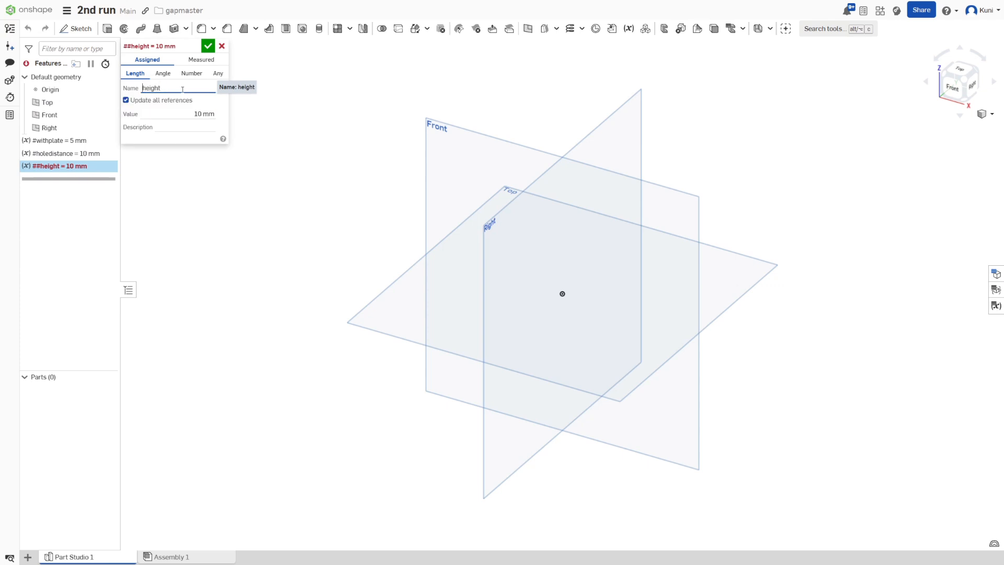
pyautogui.press('Return')
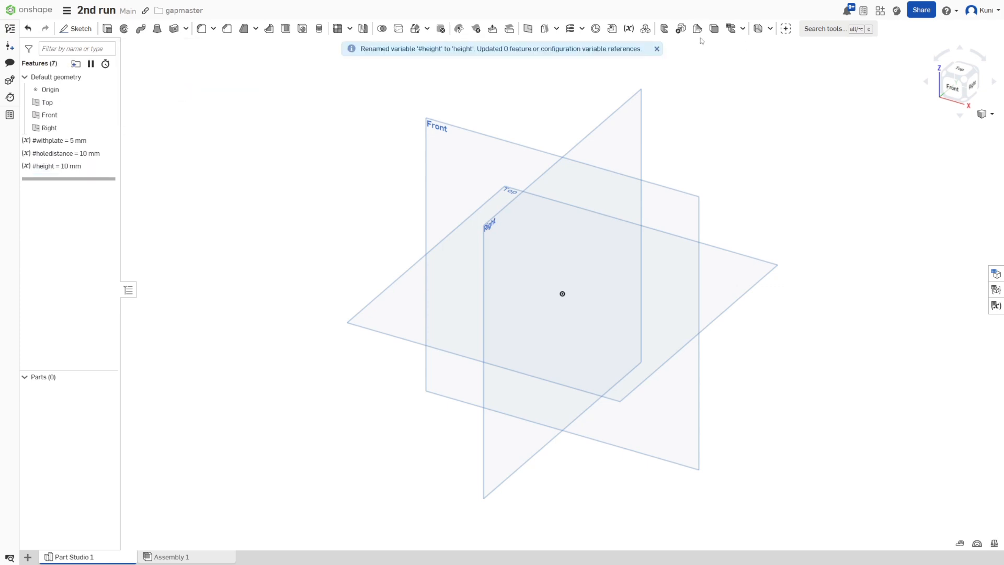
# Create a length variable named champfer with a value of 5 mm
pyautogui.click(628, 28)
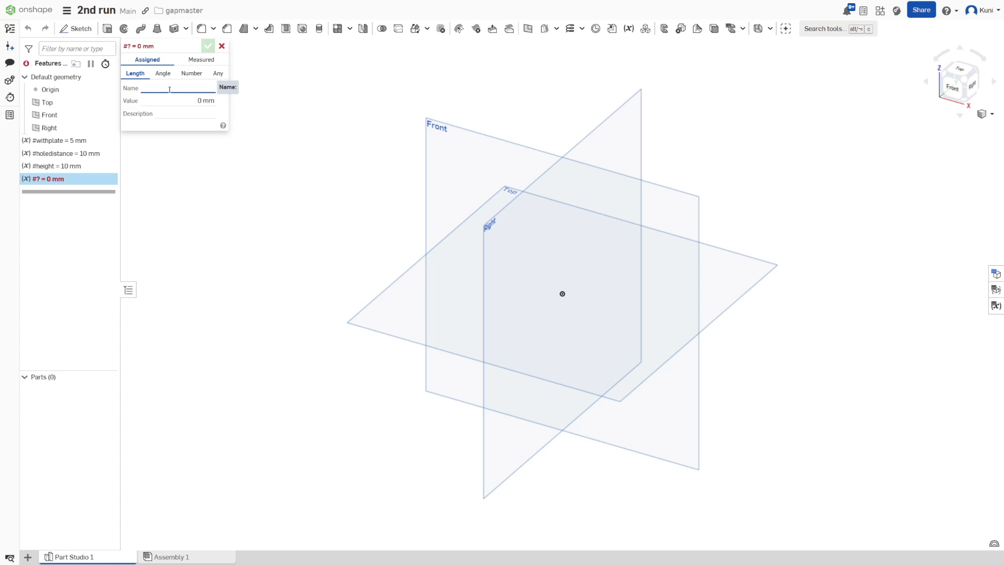
pyautogui.write('#champfer')
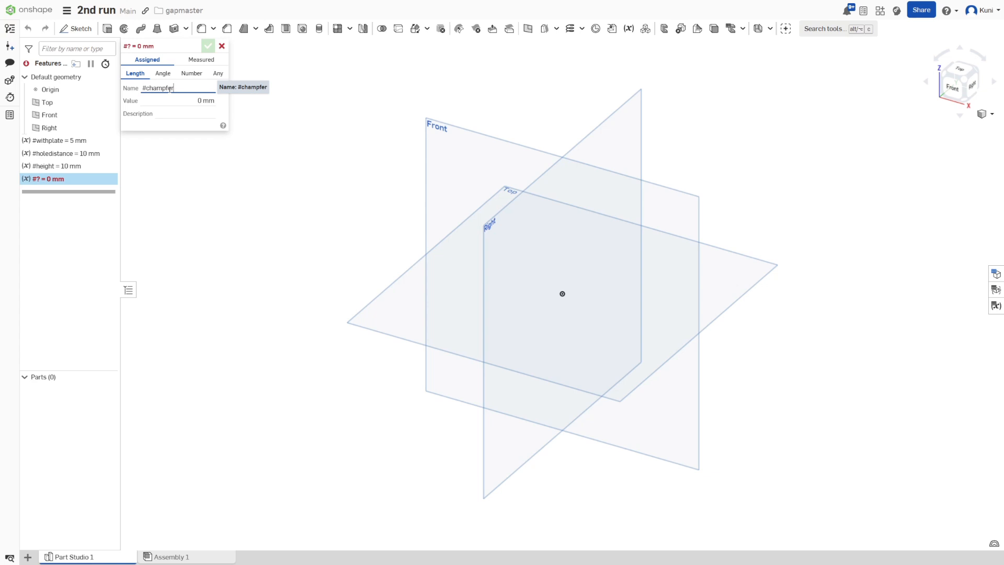
pyautogui.press('Tab')
pyautogui.hotkey('shift', 'Tab')
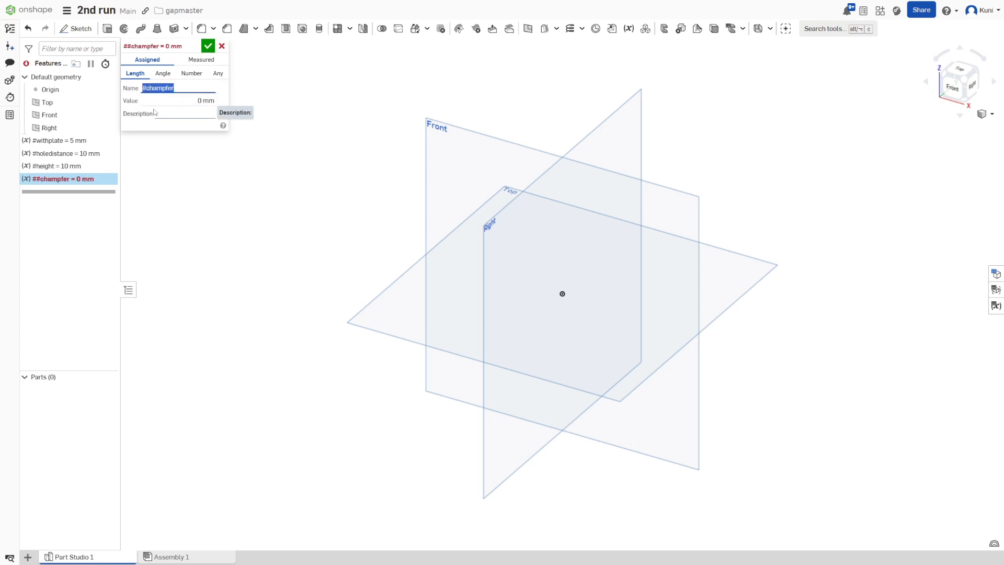
pyautogui.write('champfer')
pyautogui.press('Tab')
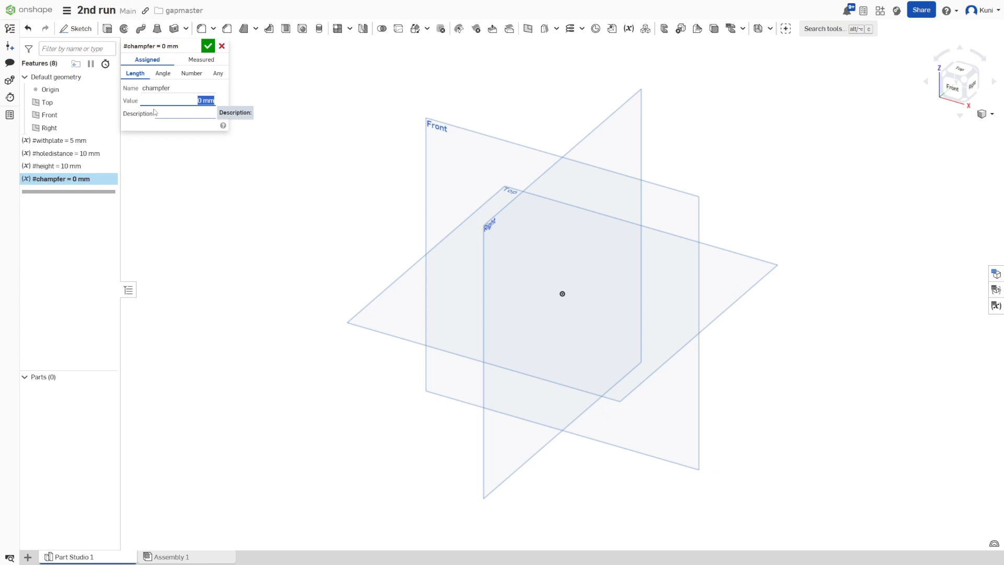
pyautogui.write('5')
pyautogui.press('Return')
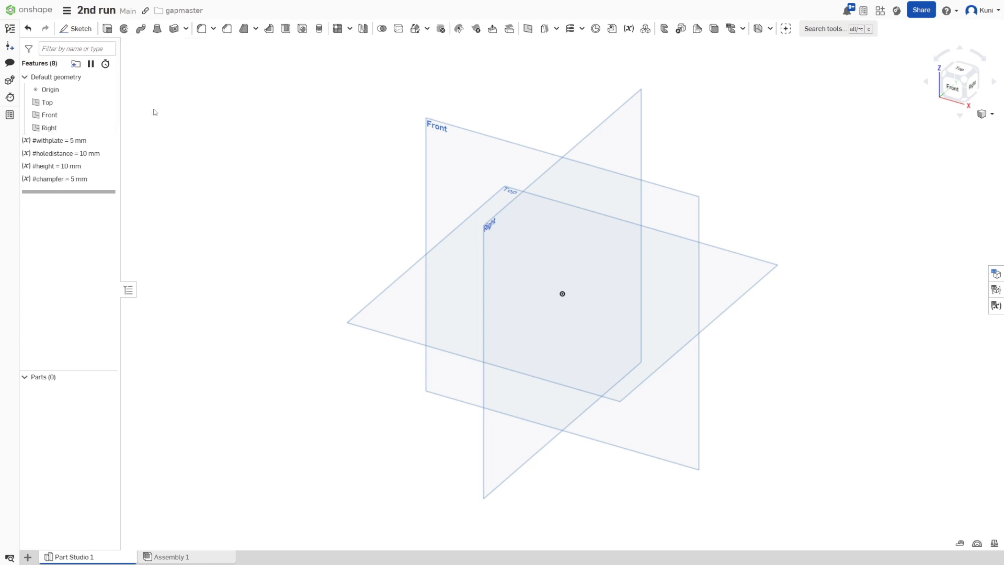
# Create a length variable named lenght with a value of 240.1 mm
pyautogui.click(628, 29)
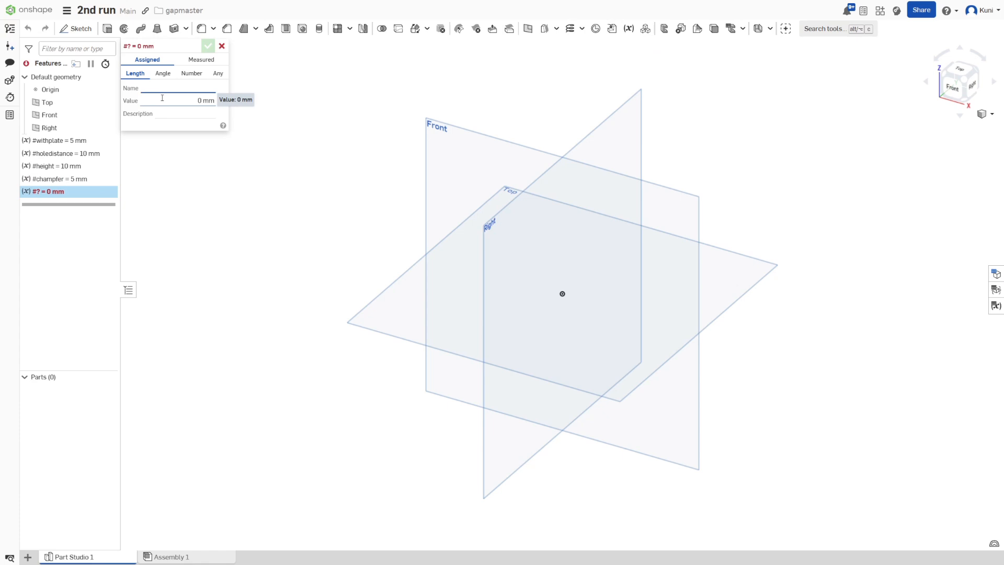
pyautogui.write('lenght')
pyautogui.press('Tab')
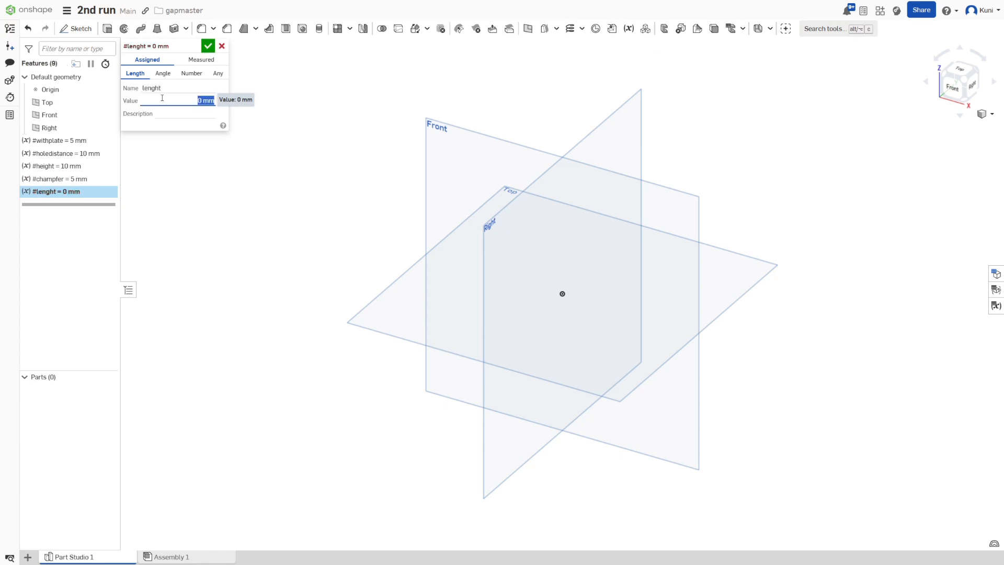
pyautogui.write('240.1')
pyautogui.press('Return')
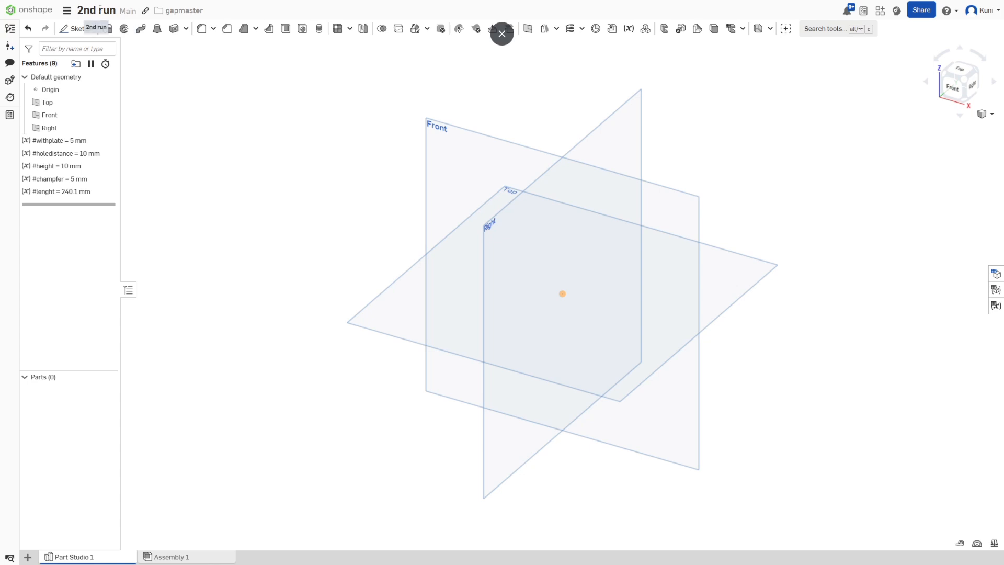
# Open the Testingpart -2 document from the gapmaster folder and capture a screenshot of its variable list
pyautogui.click(154, 14)
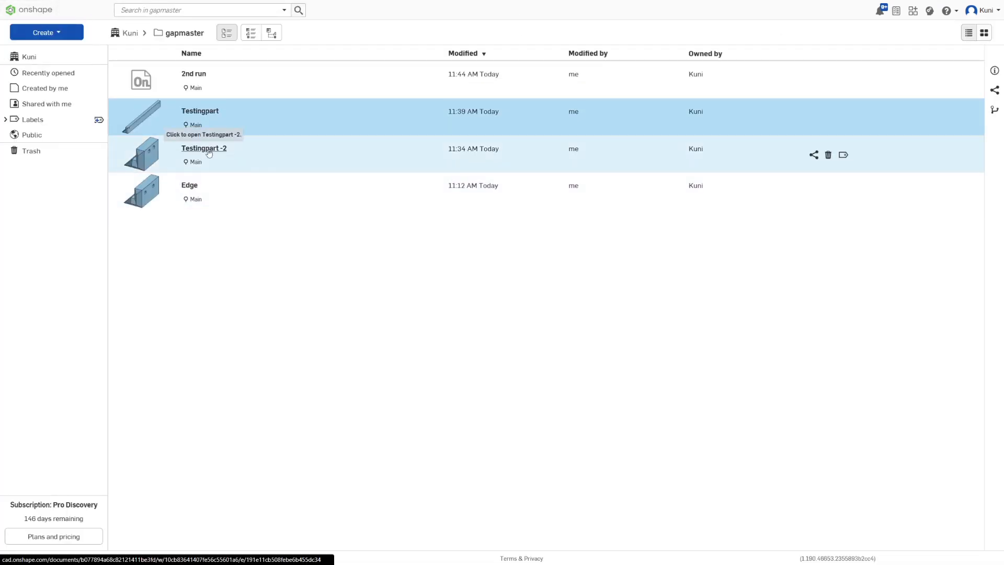
pyautogui.click(209, 151)
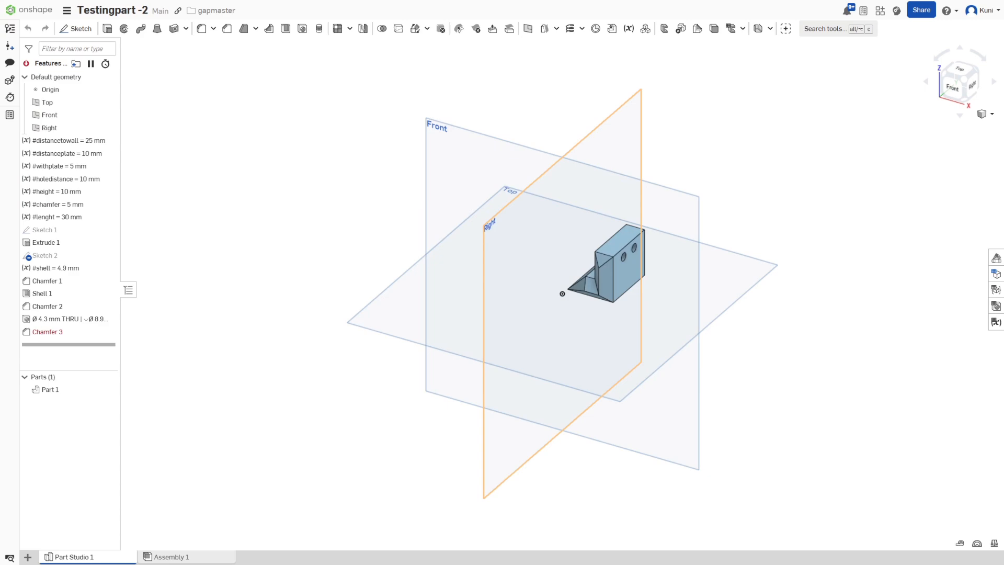
pyautogui.press('super+shift+s')
pyautogui.moveTo(3, 92); pyautogui.dragTo(151, 270)
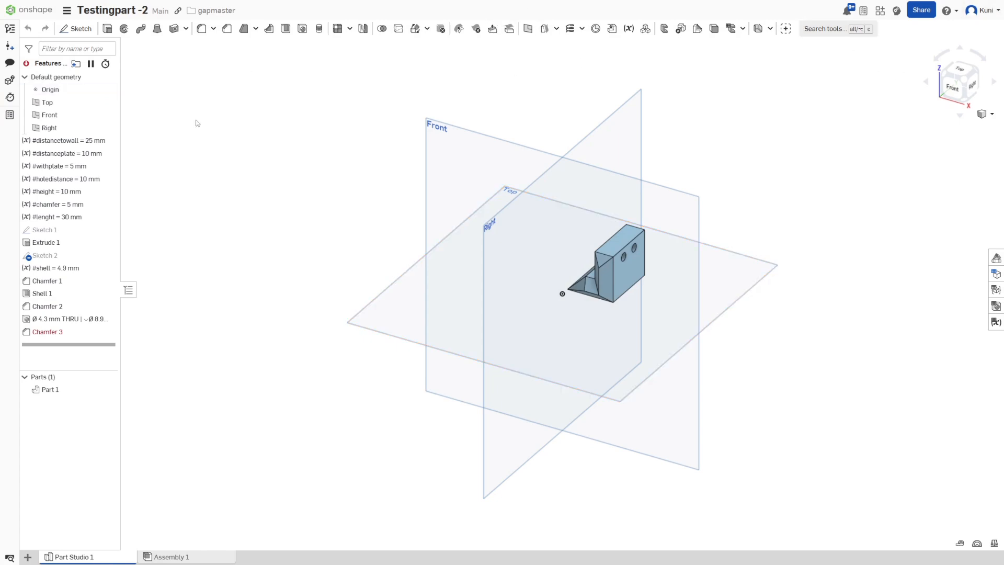
# Reopen the 2nd run document and create a length variable named #distancetowall with a value of 250 mm
pyautogui.click(42, 11)
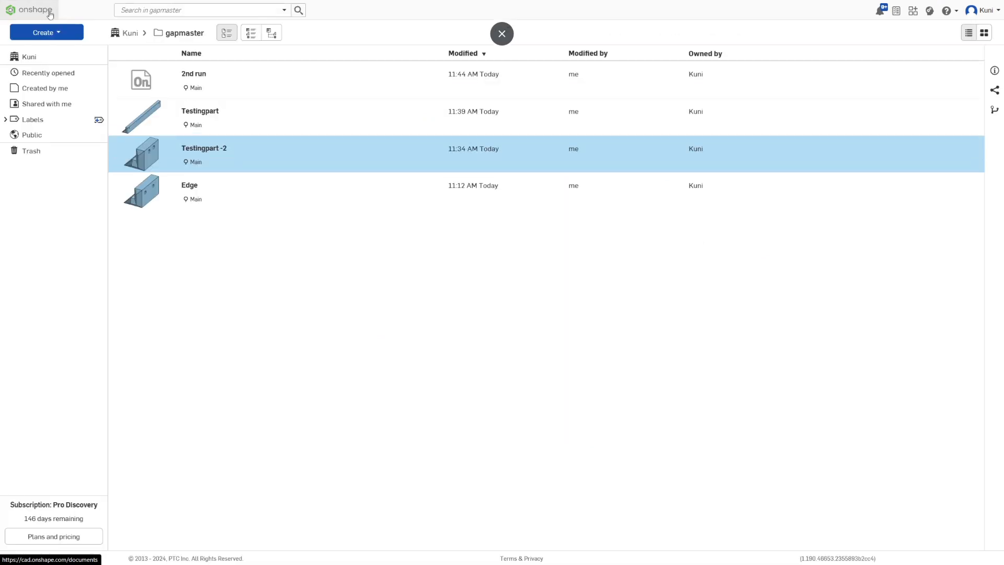
pyautogui.click(206, 86)
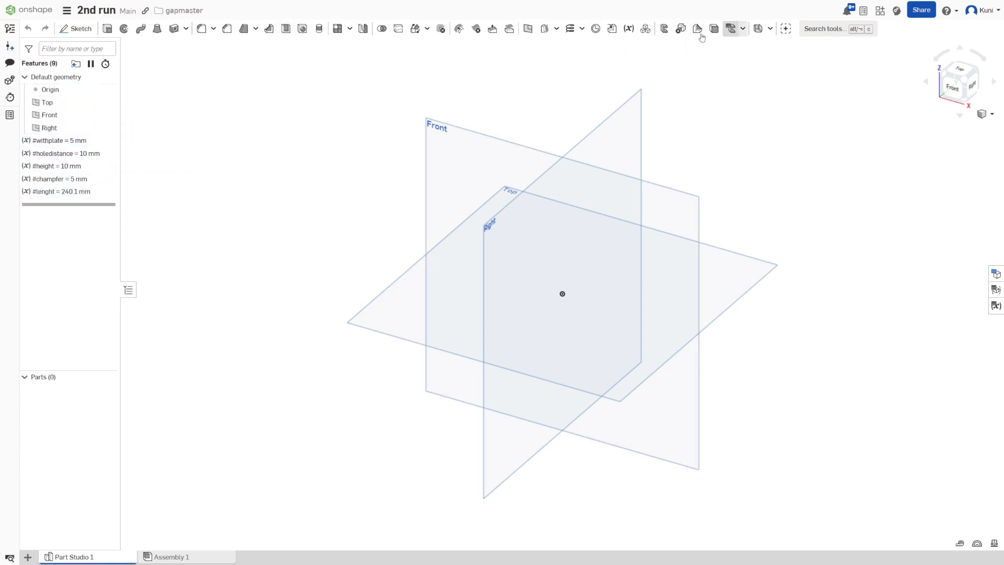
pyautogui.click(629, 28)
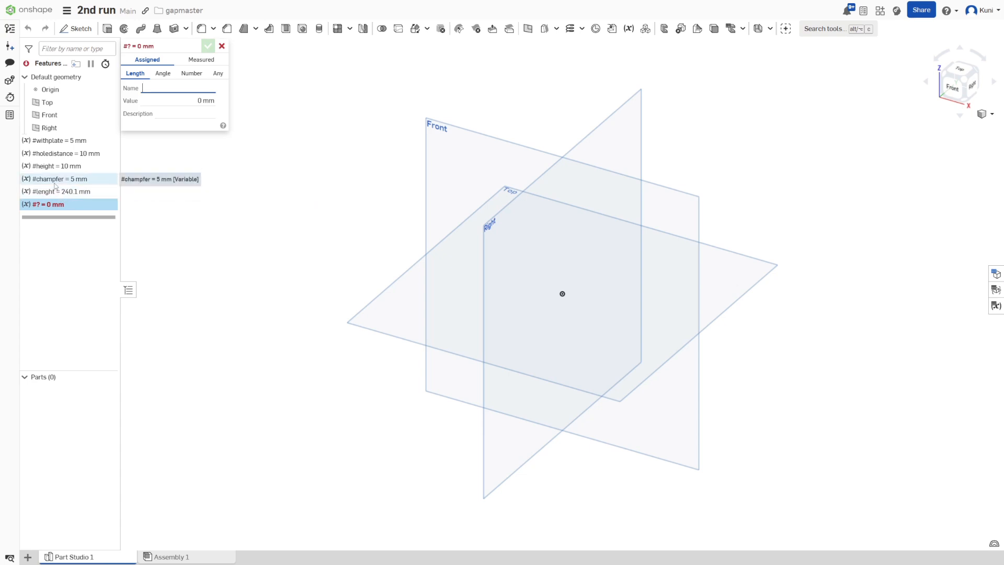
pyautogui.click(153, 88)
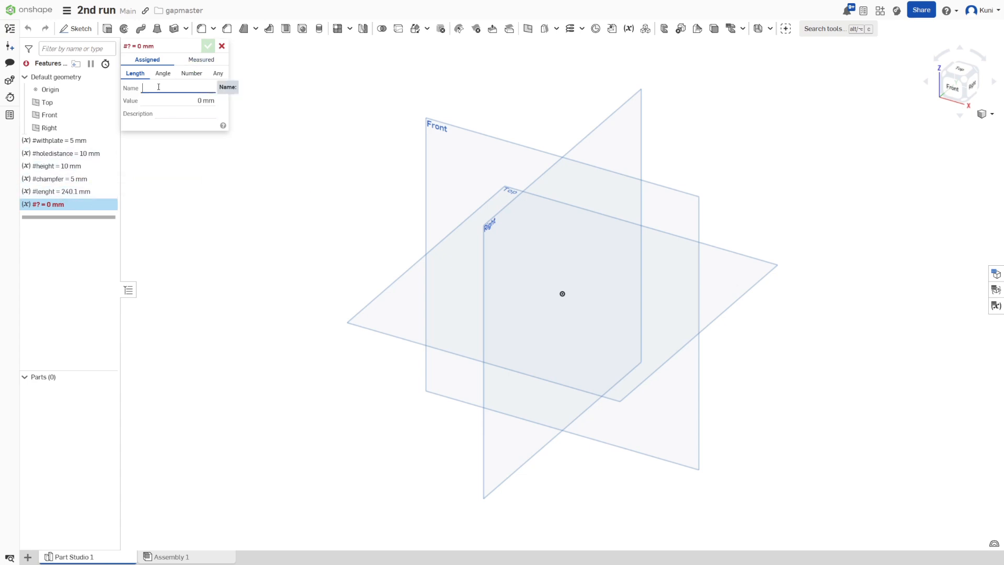
pyautogui.write('#')
pyautogui.write('fis')
pyautogui.press('BackSpace')
pyautogui.press('BackSpace')
pyautogui.press('BackSpace')
pyautogui.write('di')
pyautogui.write('t')
pyautogui.press('BackSpace')
pyautogui.write('s')
pyautogui.write('tanc')
pyautogui.write('etowll')
pyautogui.write('all')
pyautogui.press('Tab')
pyautogui.write('2')
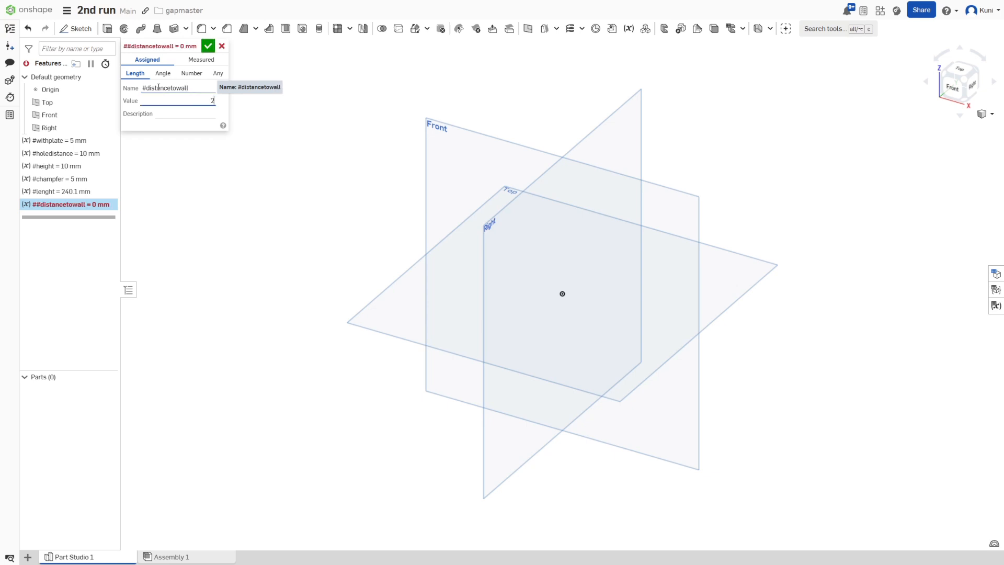
pyautogui.press('Return')
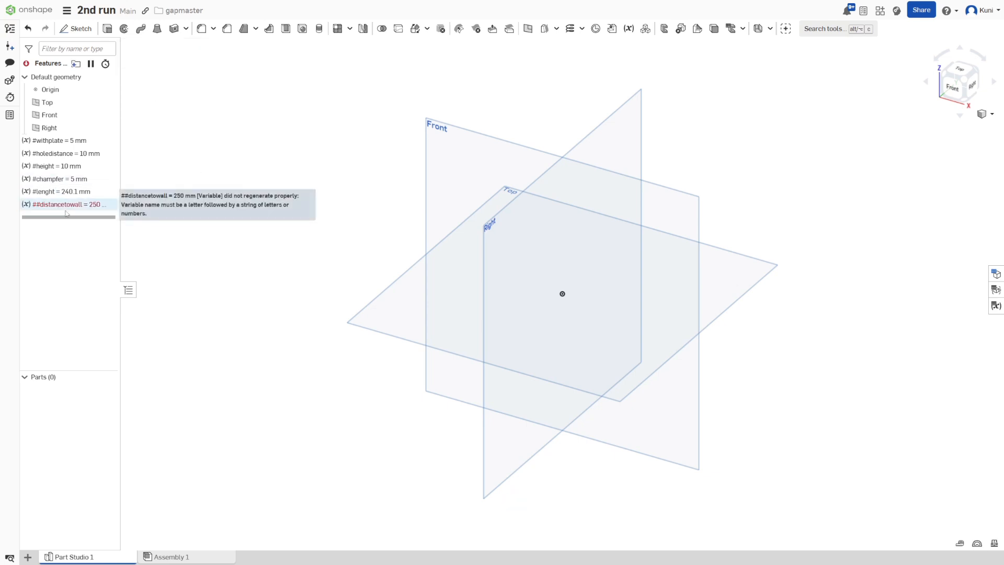
# Rename the new variable to distancetowall, dropping the extra # sign from its name
pyautogui.doubleClick(62, 207)
pyautogui.click(158, 88)
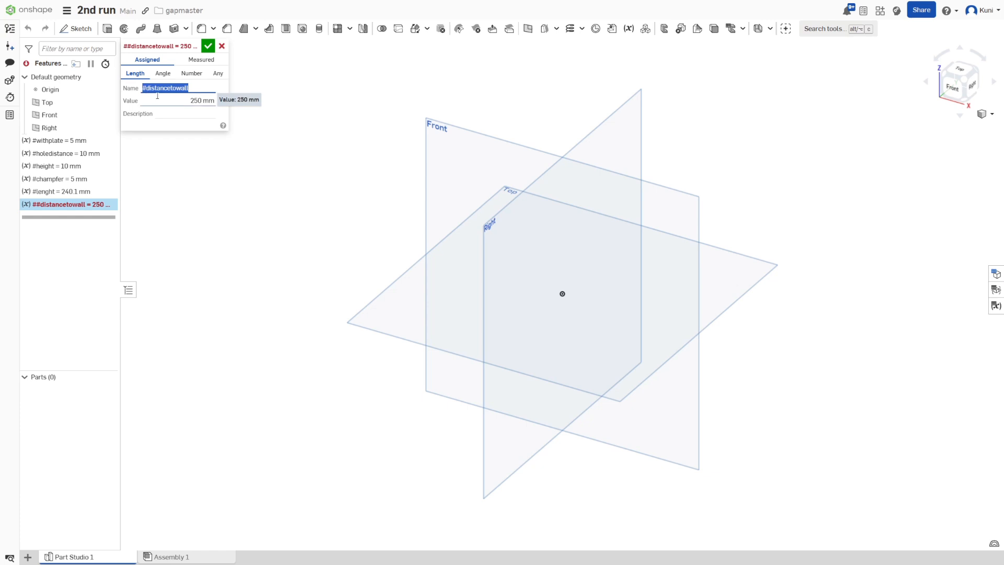
pyautogui.press('Home')
pyautogui.press('Delete')
pyautogui.press('Return')
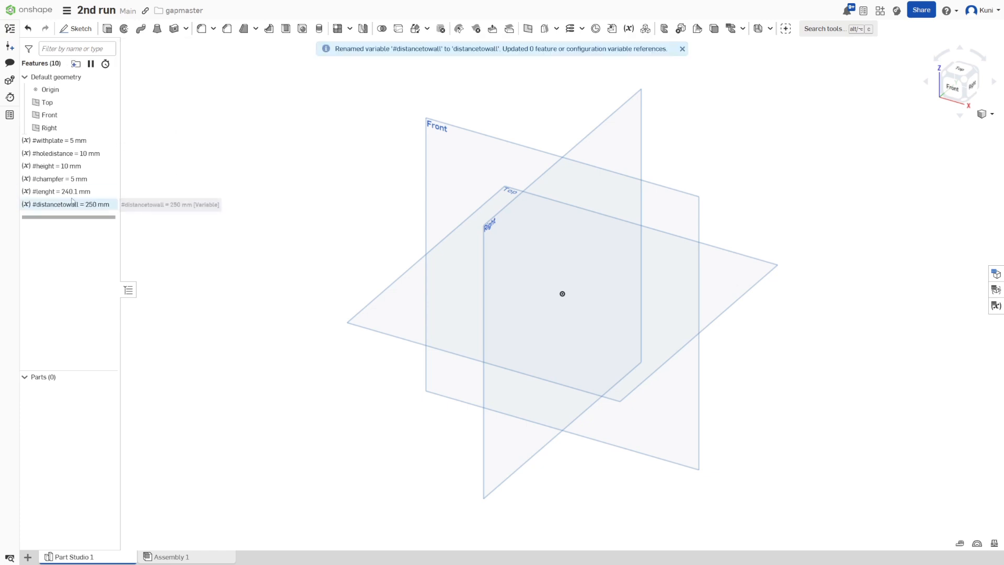
# Move the distancetowall variable above withplate in the feature list and set its value to 25 mm
pyautogui.moveTo(54, 207); pyautogui.dragTo(96, 142)
pyautogui.doubleClick(95, 142)
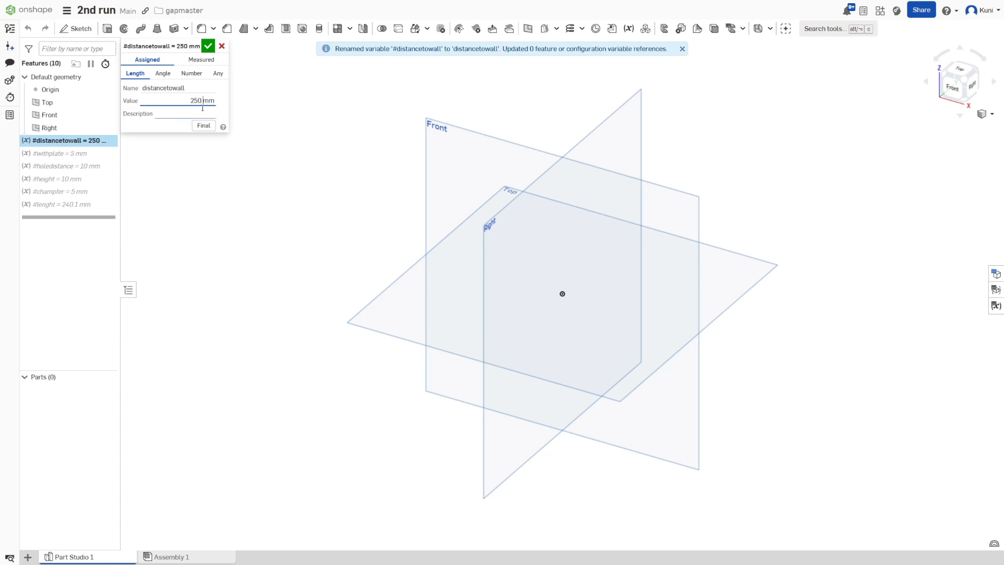
pyautogui.press('Return')
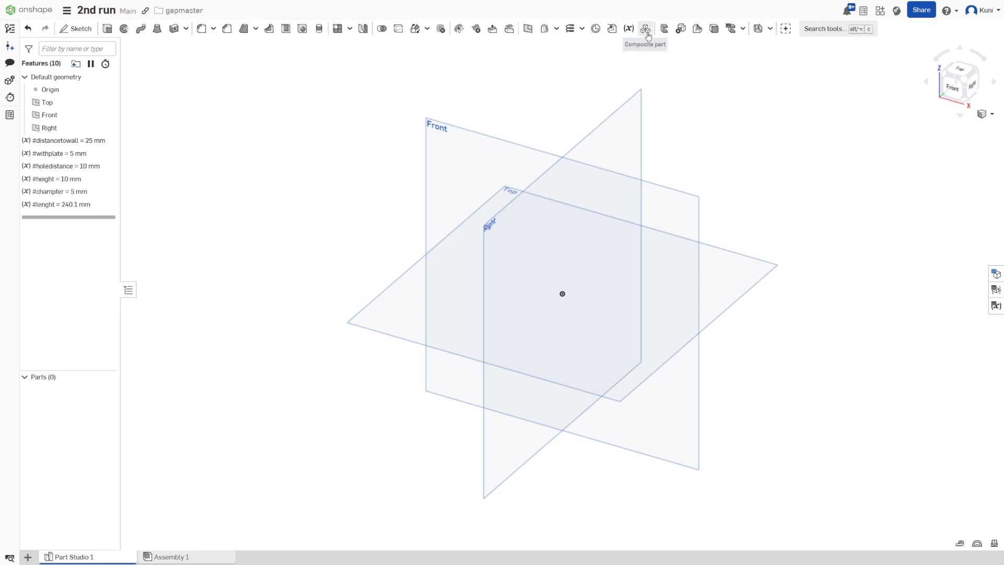
# Create a length variable named distanceplate with a value of 5 mm
pyautogui.click(628, 28)
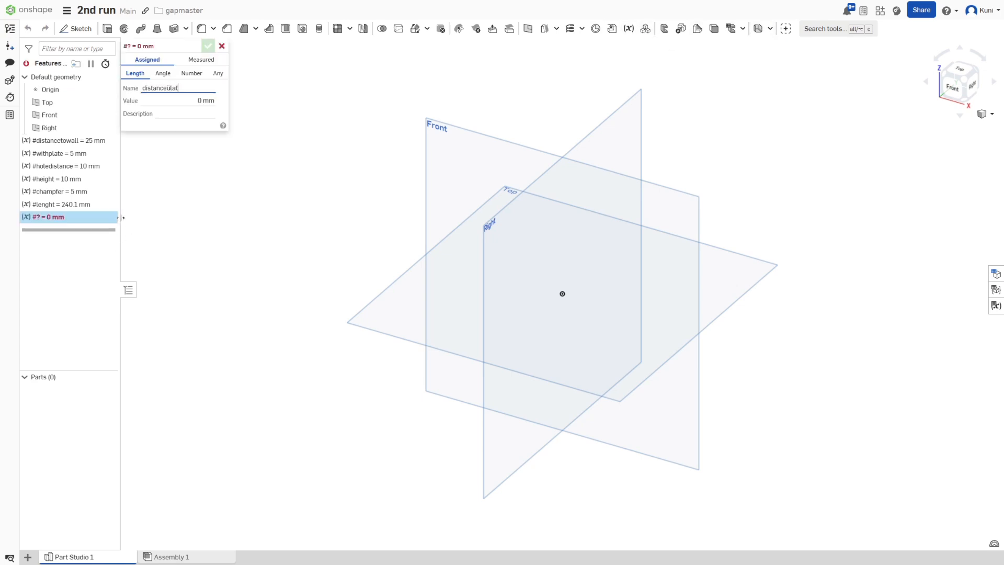
pyautogui.write('distanceplate')
pyautogui.press('Tab')
pyautogui.write('5')
pyautogui.press('Return')
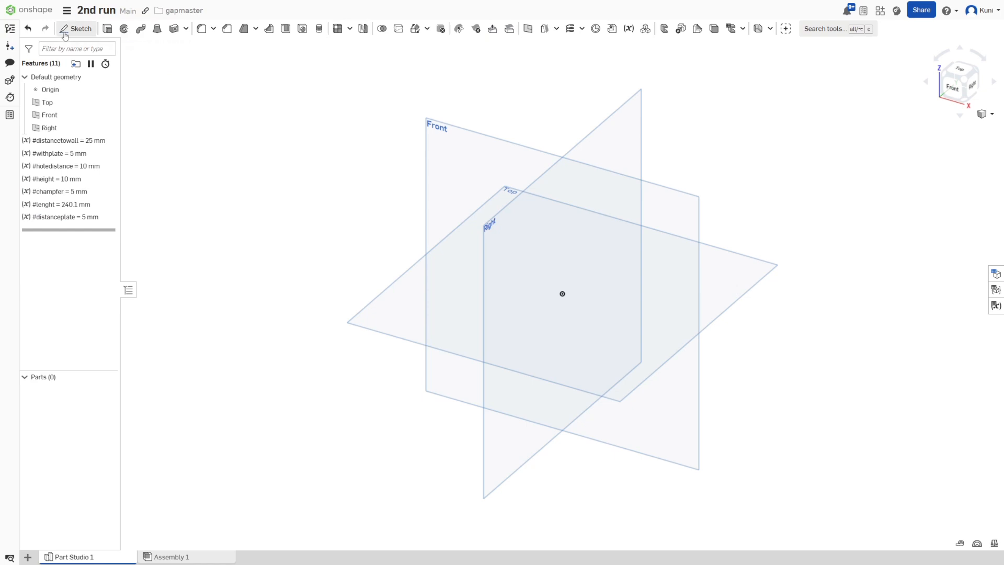
# Create a length variable named shell with a value of 4.9 mm
pyautogui.click(628, 29)
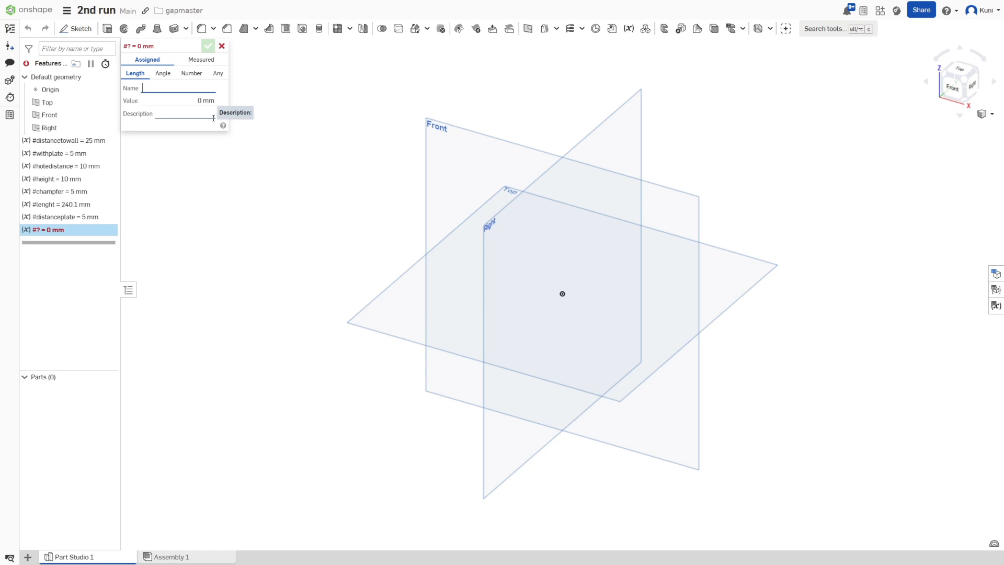
pyautogui.write('s')
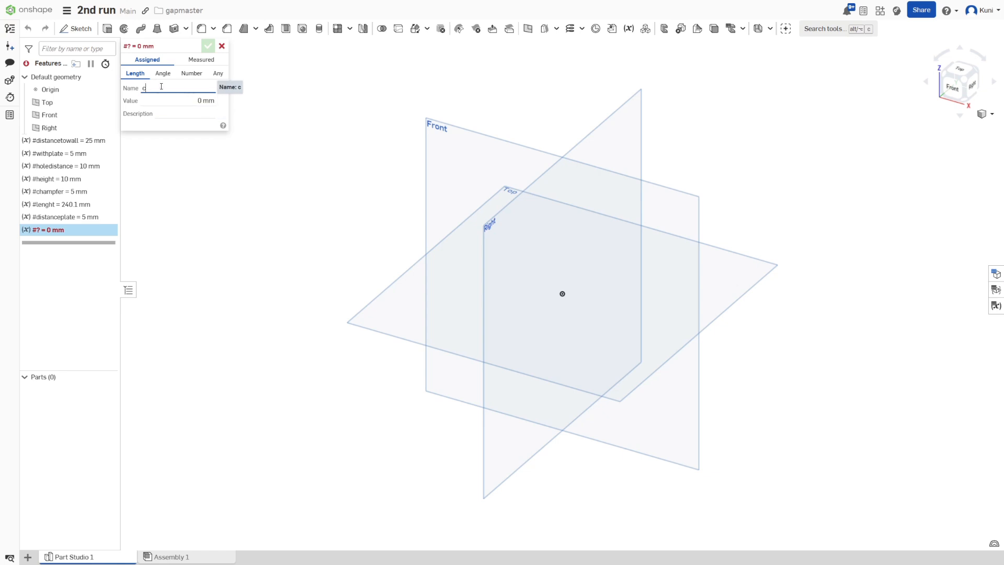
pyautogui.write('hell')
pyautogui.press('Tab')
pyautogui.write('4')
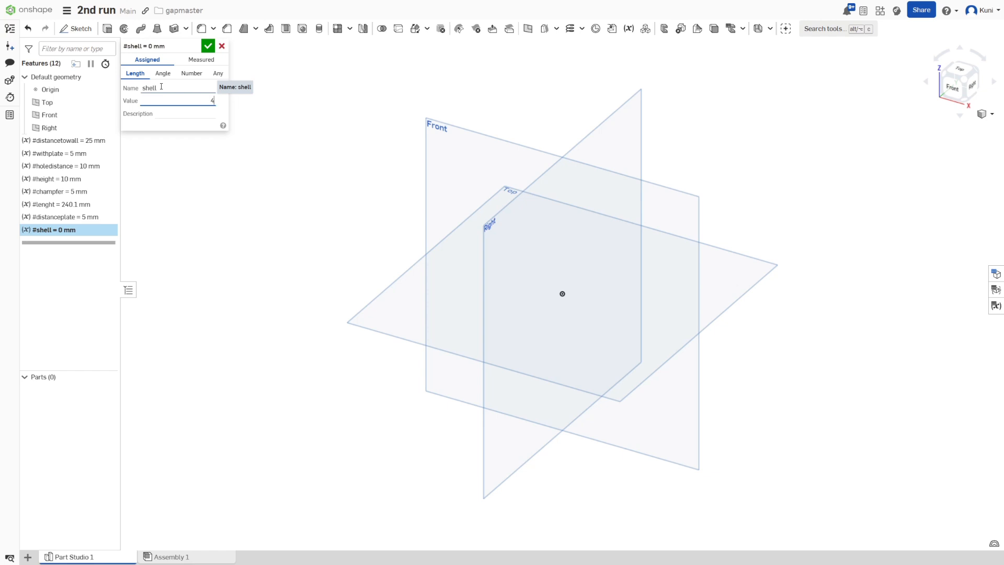
pyautogui.press('Return')
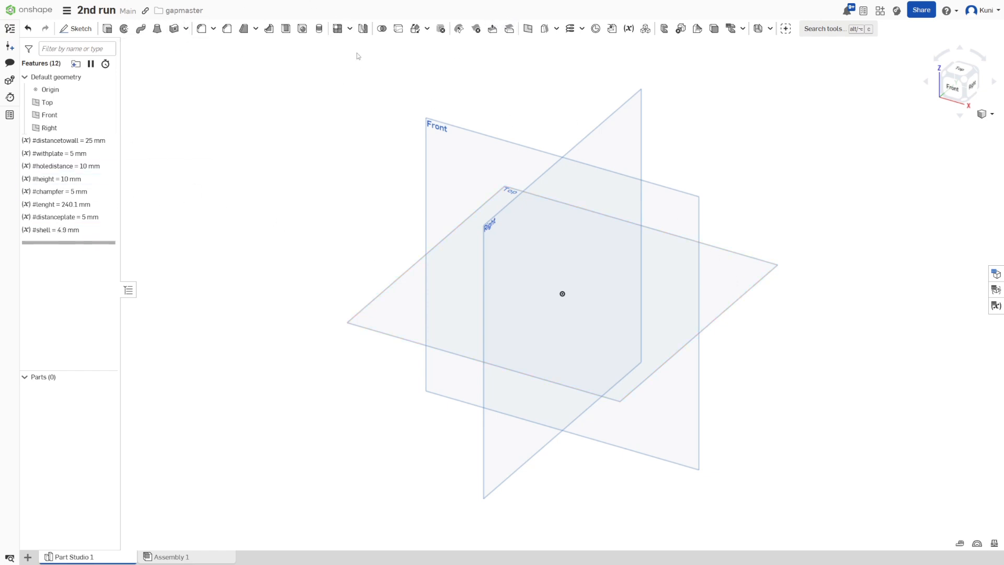
# On the Front plane, sketch a closed stepped profile from the origin: base about 51 mm, side 44, top 17, drop 19, ledge 6, sloped edge 38
pyautogui.click(69, 27)
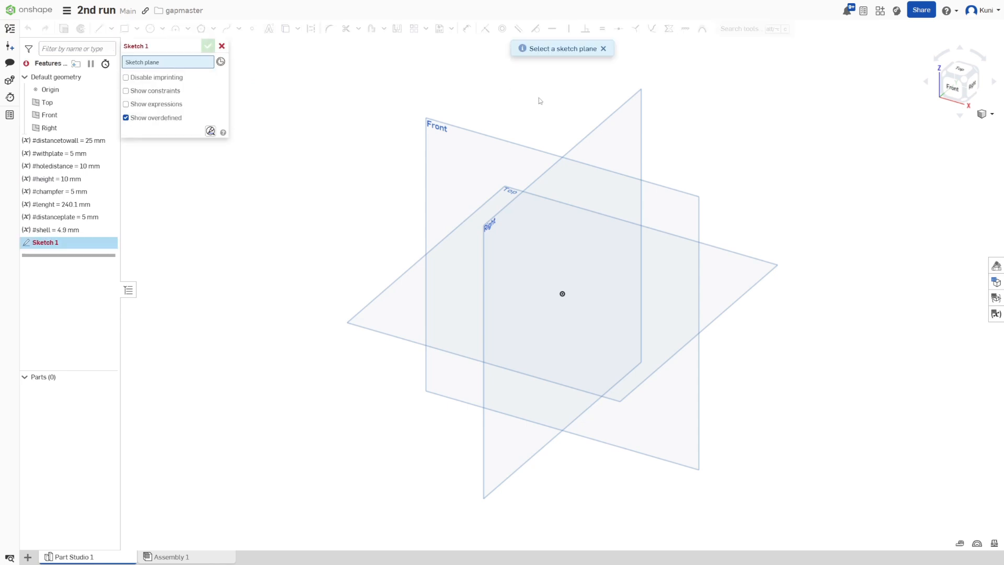
pyautogui.click(487, 143)
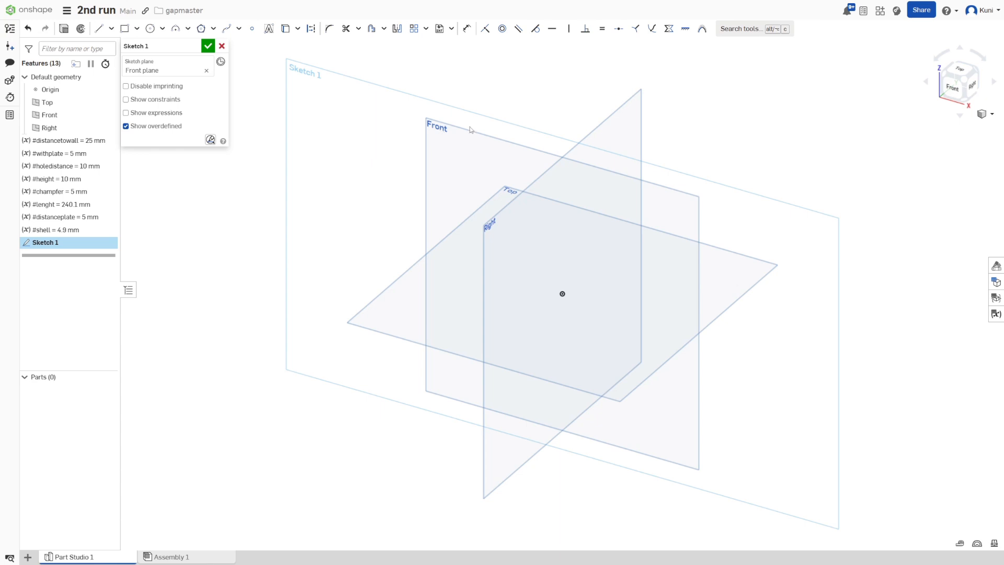
pyautogui.click(952, 92)
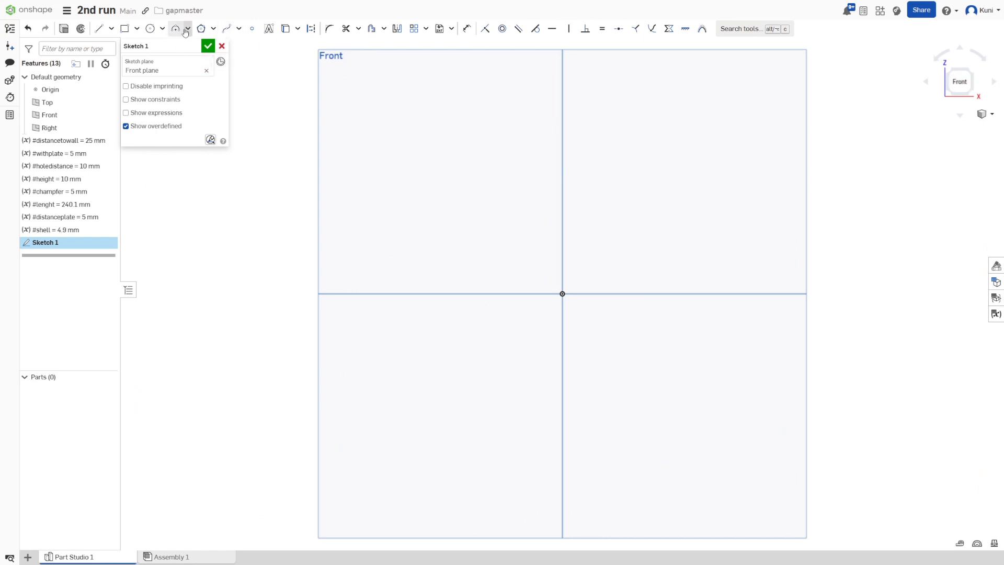
pyautogui.click(98, 31)
pyautogui.click(562, 294)
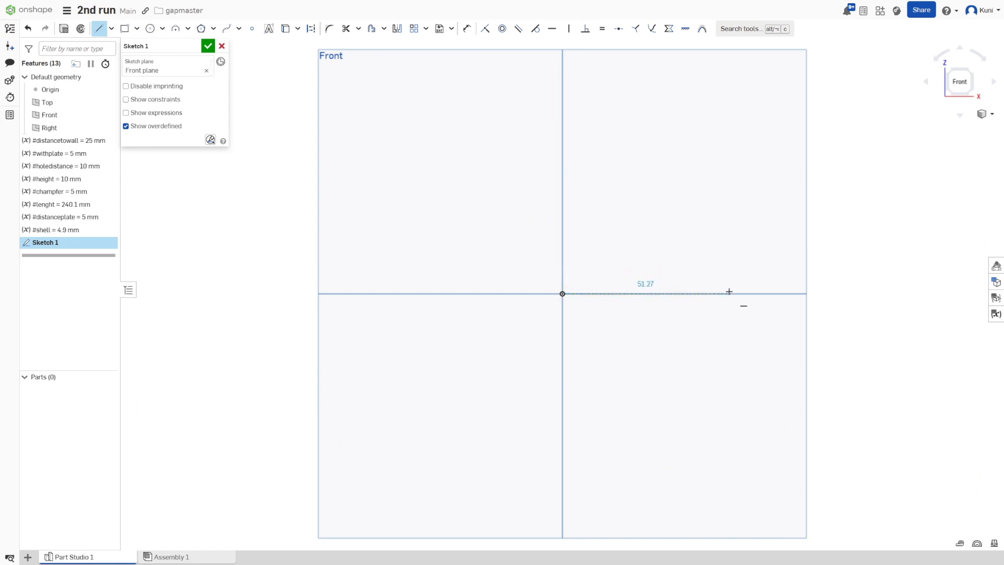
pyautogui.click(729, 292)
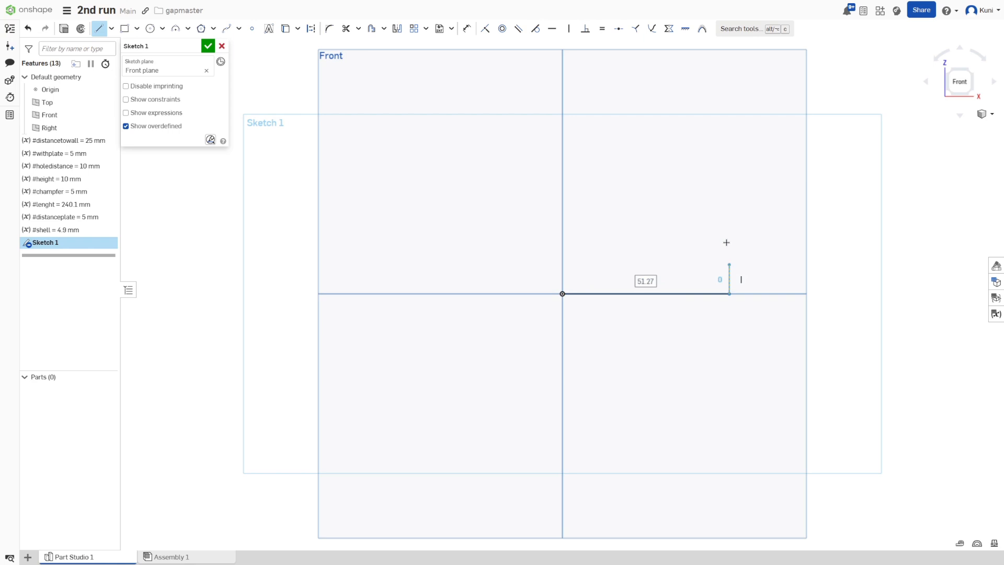
pyautogui.click(730, 151)
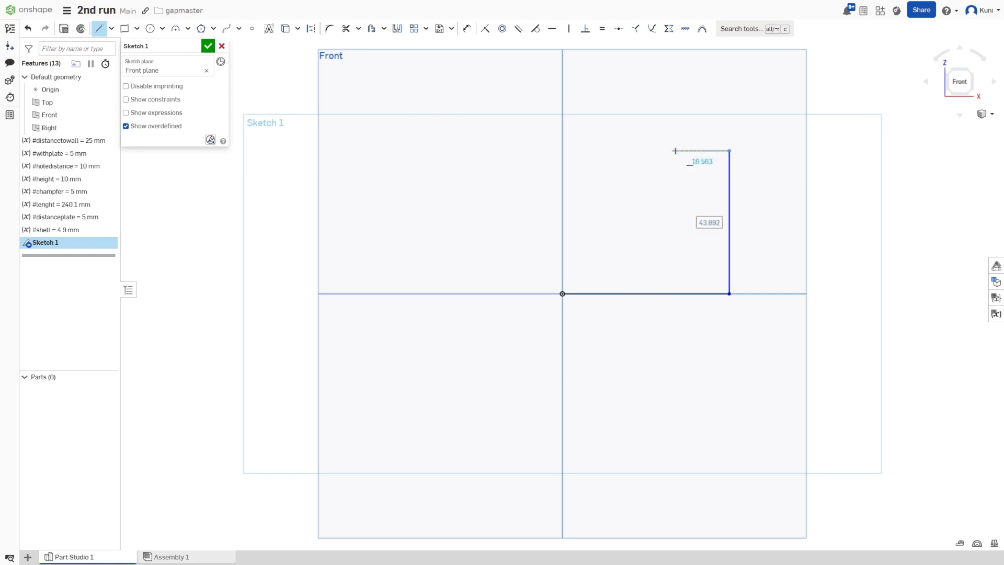
pyautogui.click(675, 150)
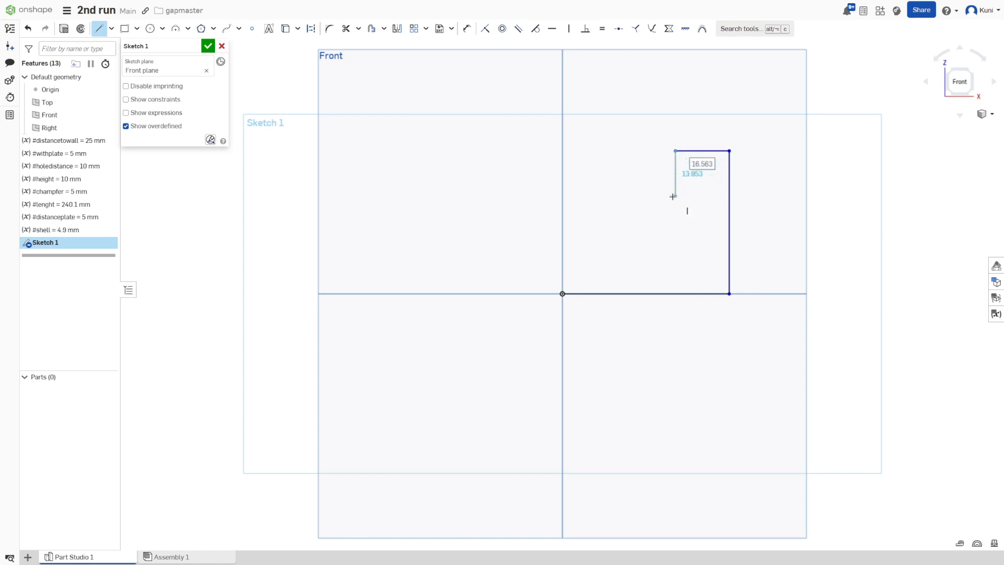
pyautogui.click(676, 213)
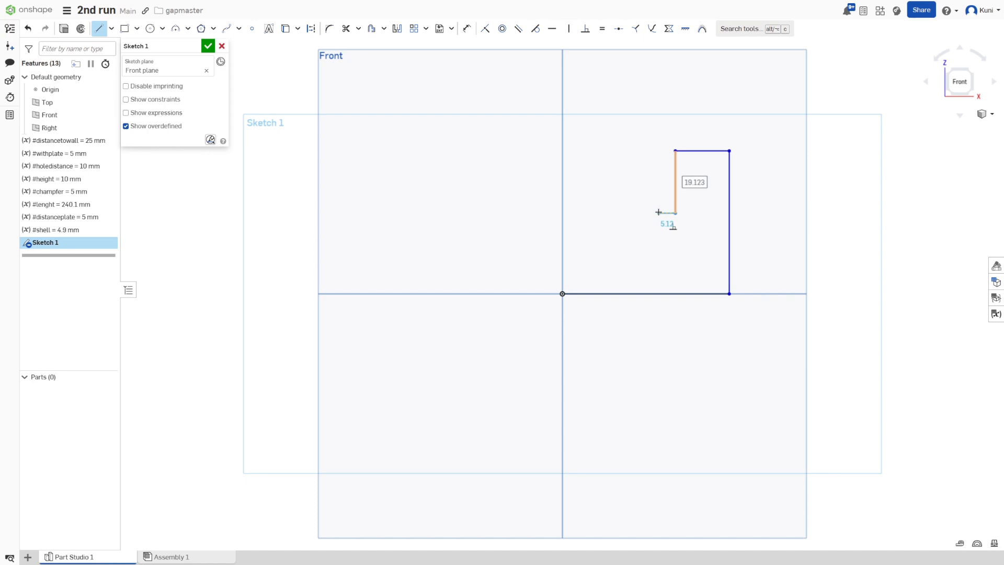
pyautogui.click(656, 213)
pyautogui.click(563, 293)
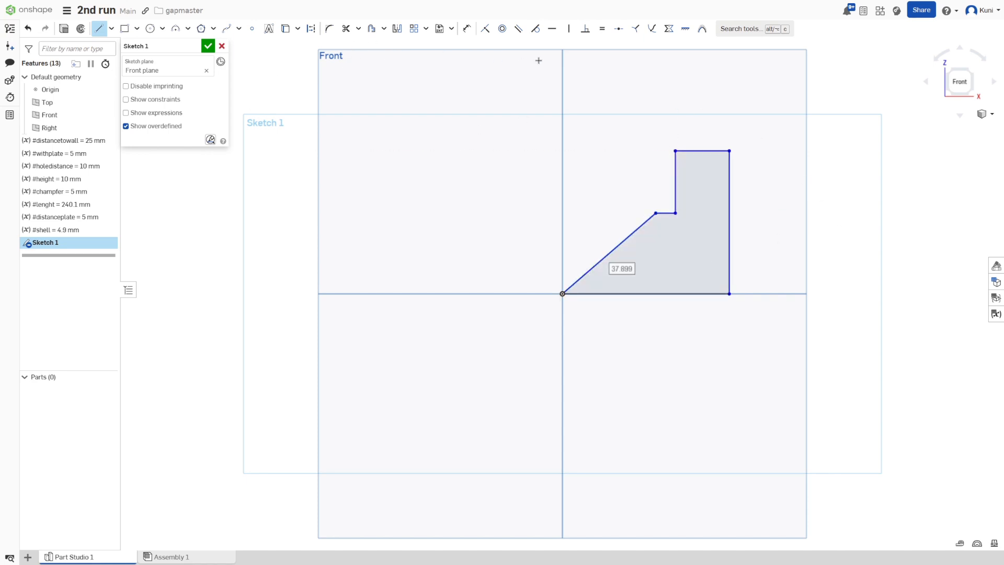
# Dimension the profile's base length and the height of the short ledge above the base
pyautogui.click(466, 28)
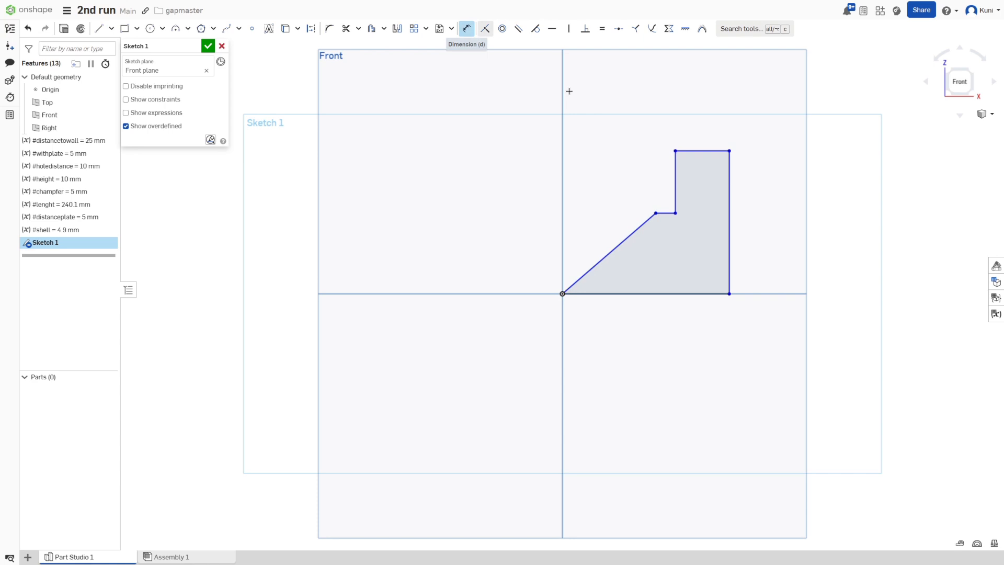
pyautogui.click(636, 295)
pyautogui.click(634, 394)
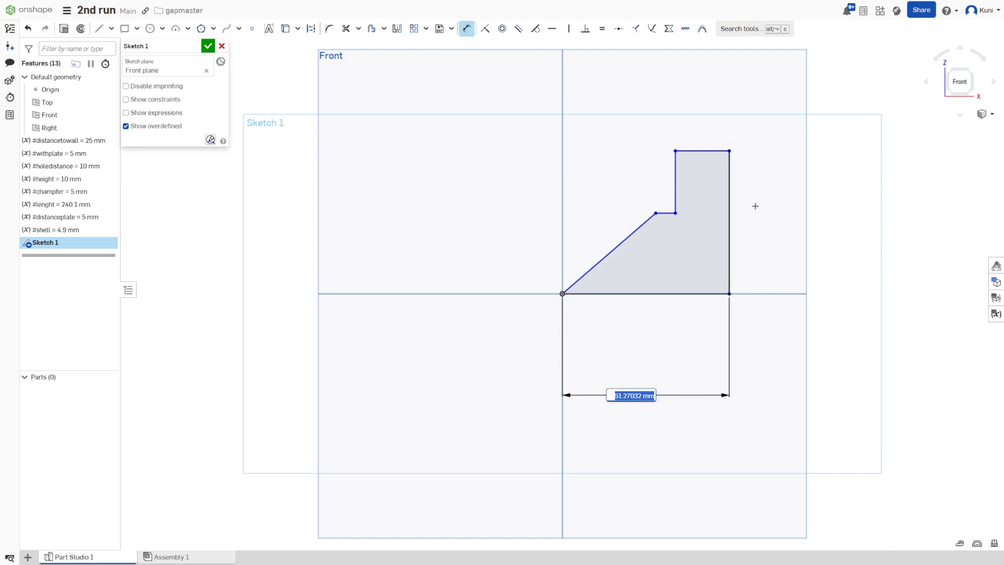
pyautogui.click(665, 212)
pyautogui.click(664, 294)
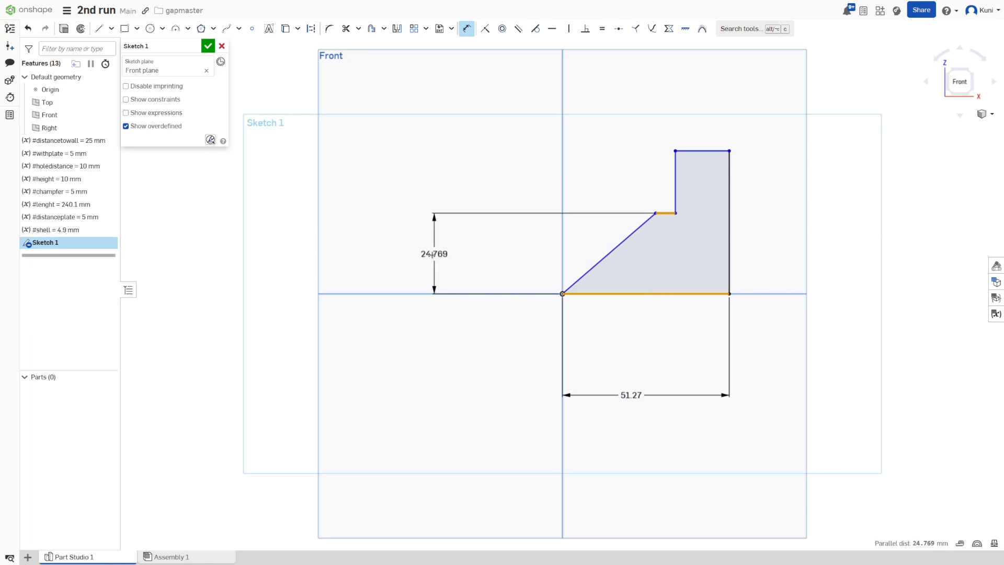
pyautogui.click(431, 255)
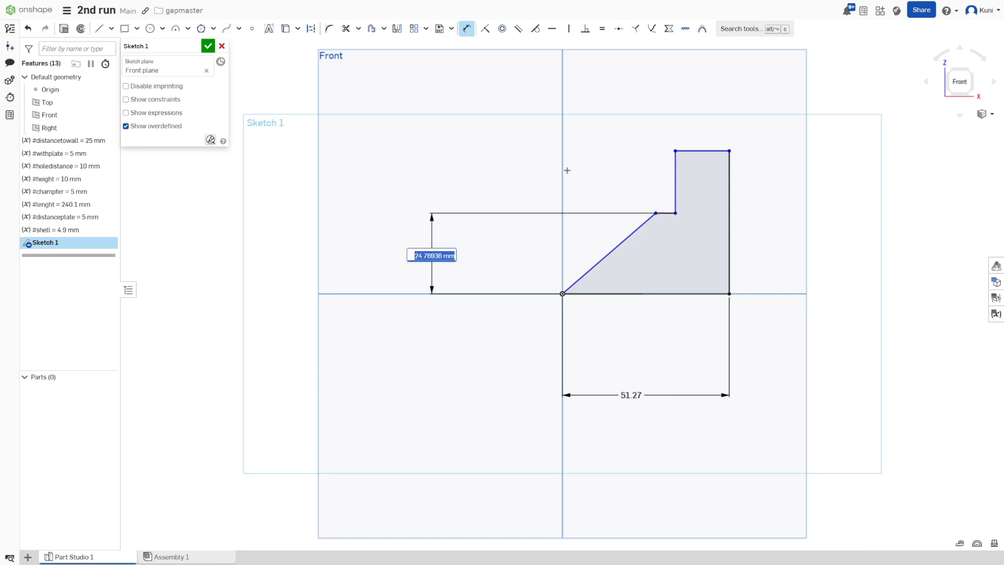
# Dimension the short vertical edge above the ledge and the length of the ledge itself
pyautogui.click(676, 173)
pyautogui.click(429, 163)
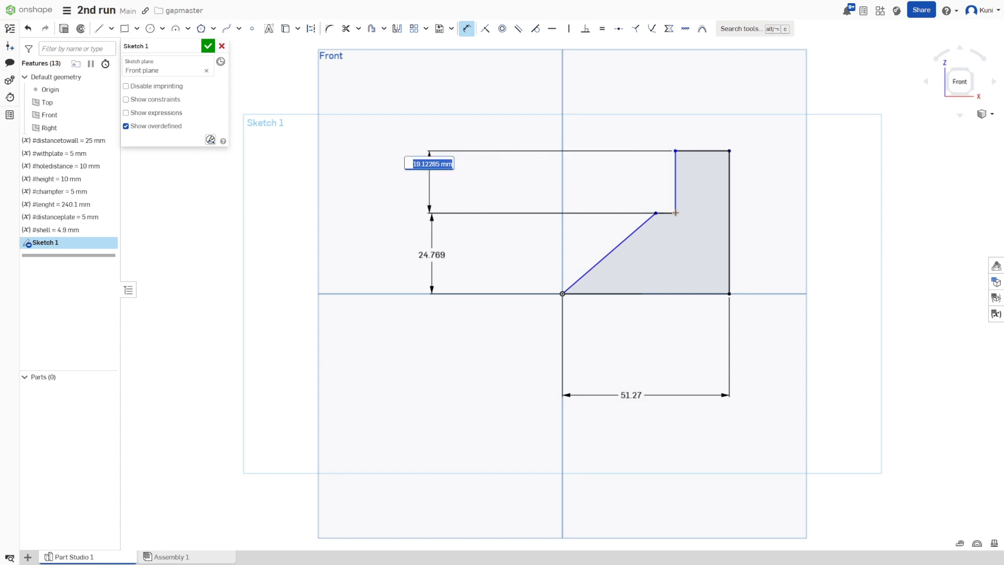
pyautogui.click(666, 212)
pyautogui.click(663, 92)
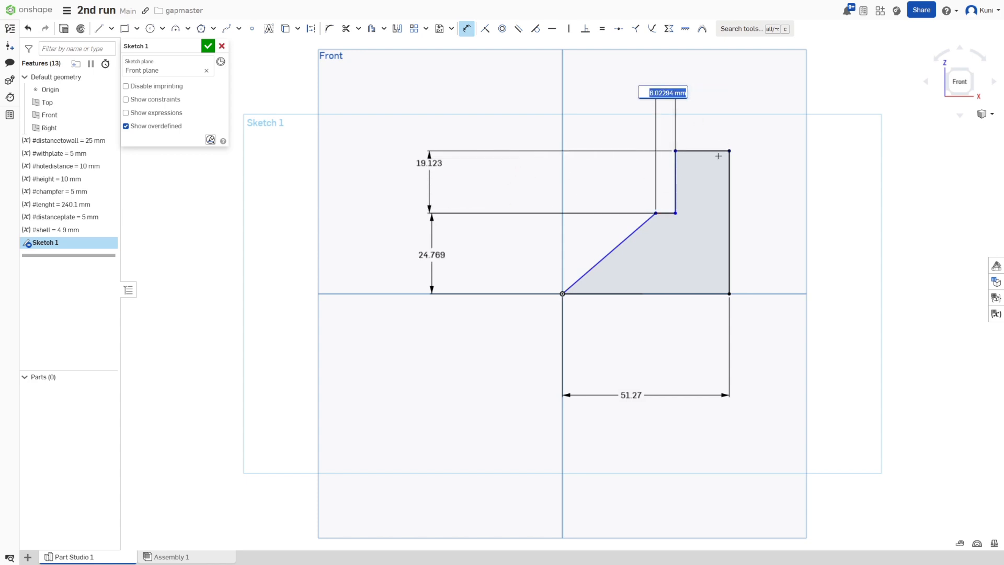
# Dimension the profile's top edge and set its length to the variable #distancetowall
pyautogui.click(701, 151)
pyautogui.click(712, 83)
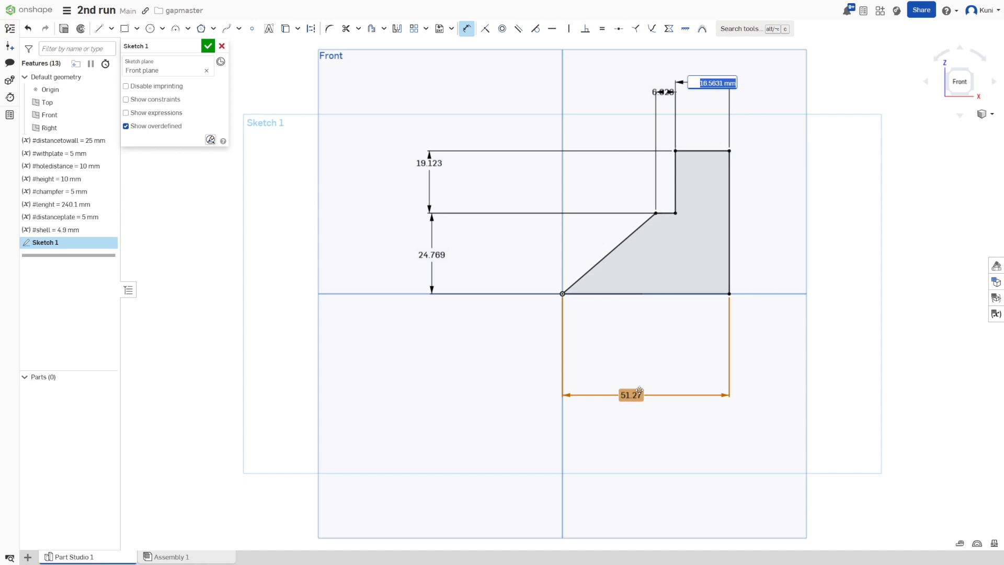
pyautogui.write('adu')
pyautogui.press('BackSpace')
pyautogui.press('BackSpace')
pyautogui.press('BackSpace')
pyautogui.write('#d')
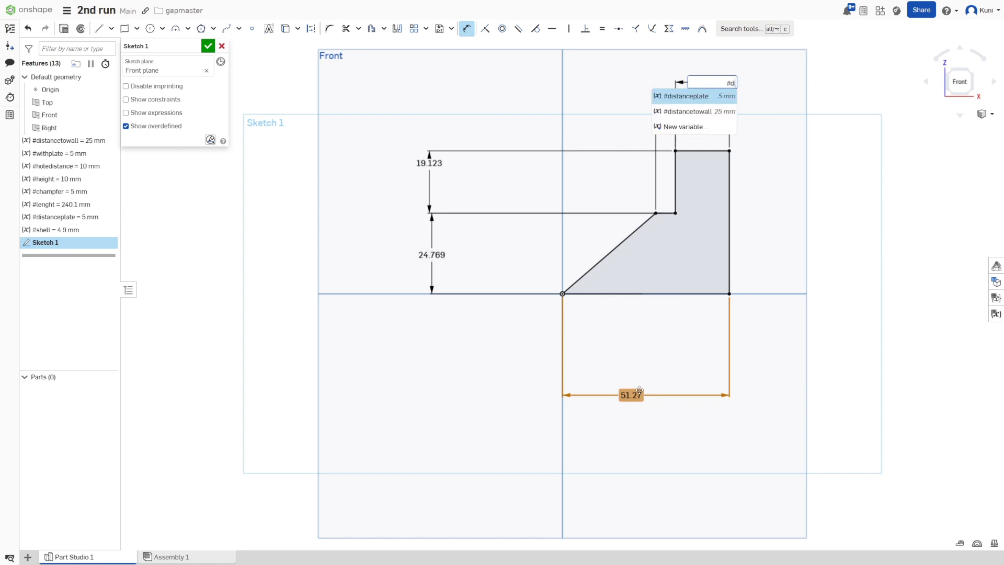
pyautogui.write('ist')
pyautogui.press('Down')
pyautogui.press('Return')
pyautogui.press('Return')
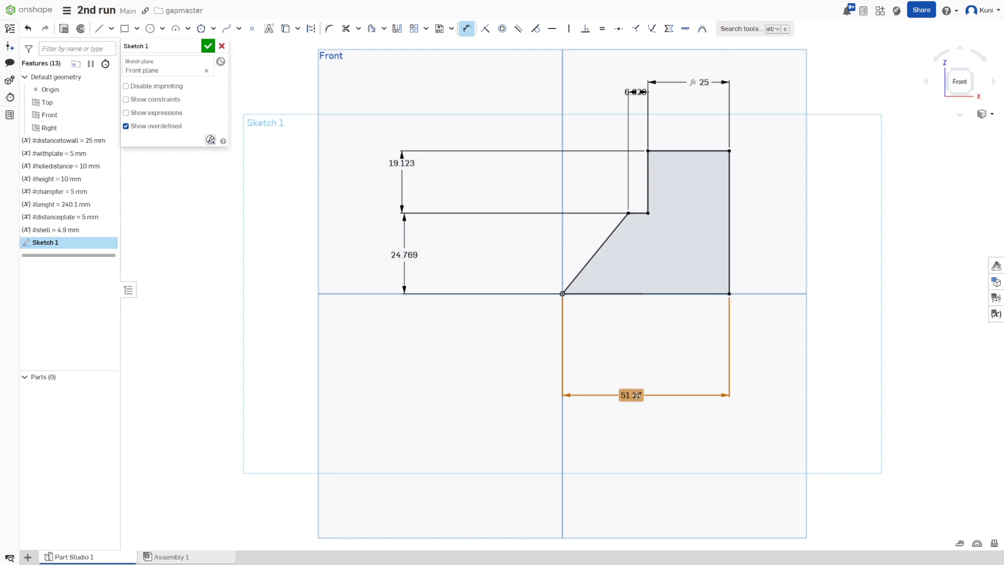
# Set the profile's top edge to the variable #height and its base length to #distancetowall
pyautogui.doubleClick(704, 82)
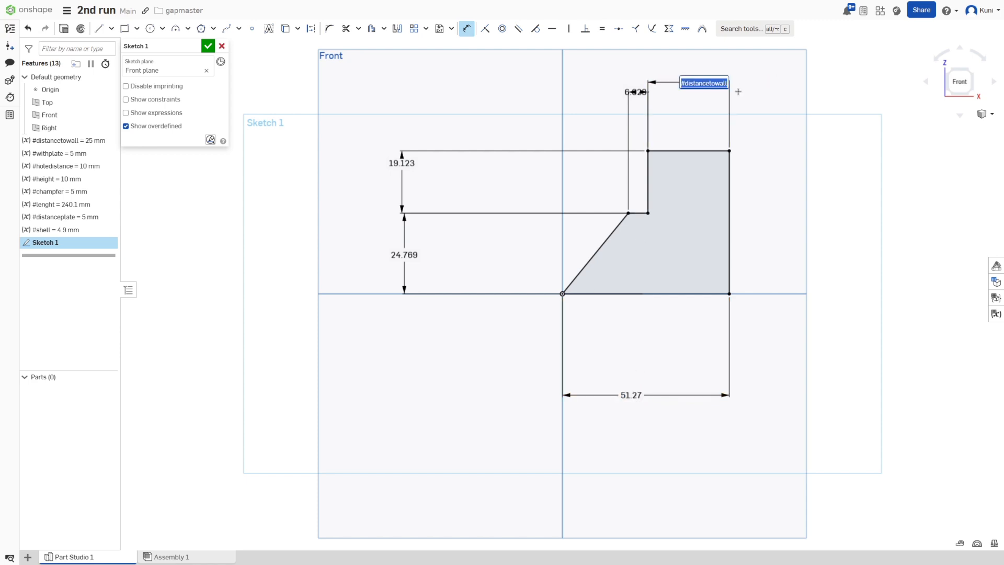
pyautogui.press('BackSpace')
pyautogui.write('#heig')
pyautogui.press('Return')
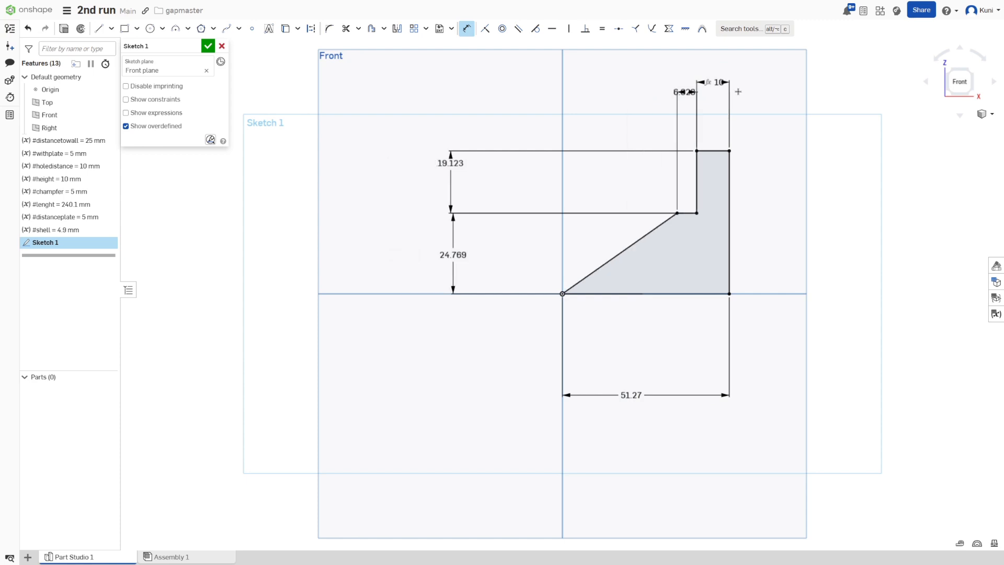
pyautogui.doubleClick(631, 395)
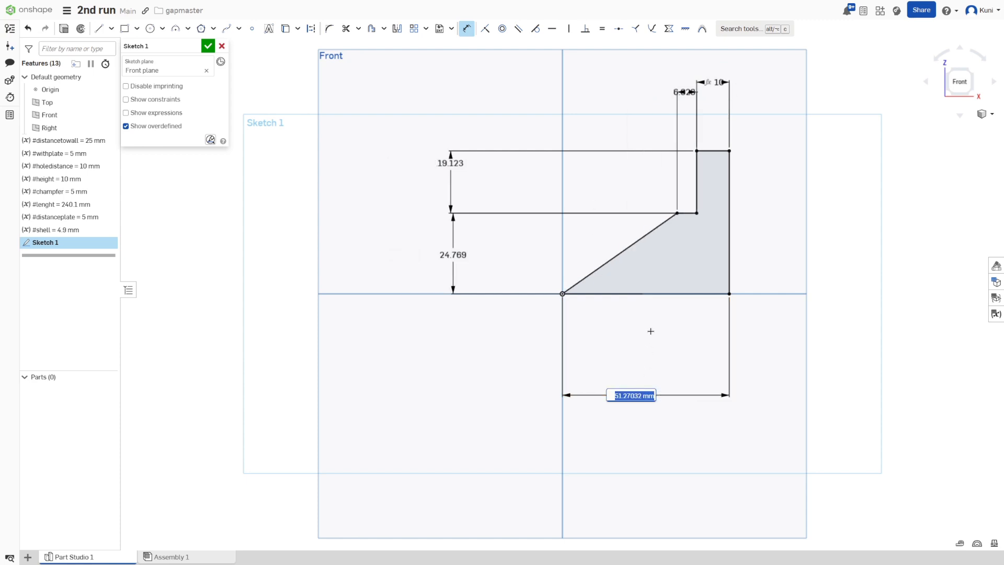
pyautogui.write('di')
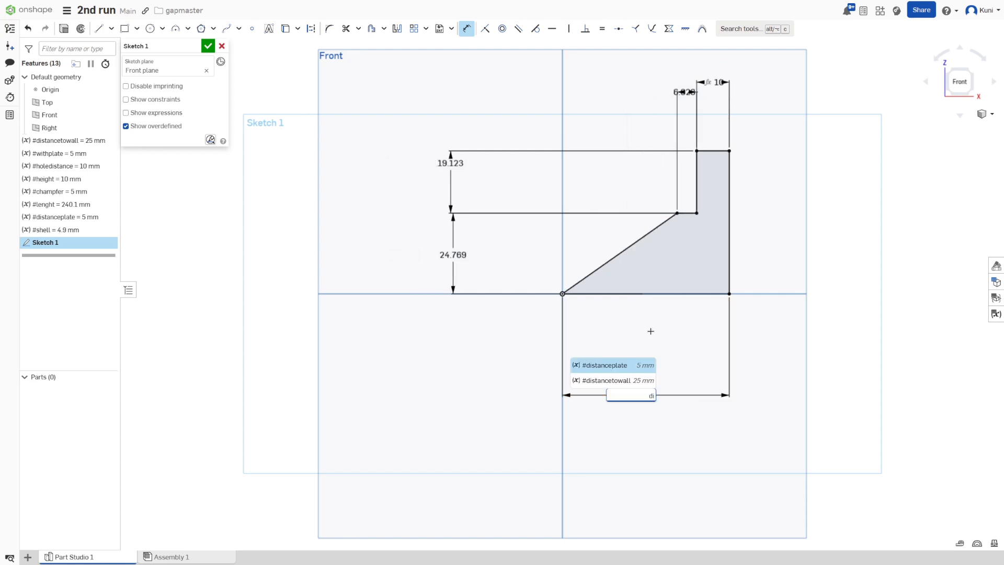
pyautogui.press('Down')
pyautogui.press('Return')
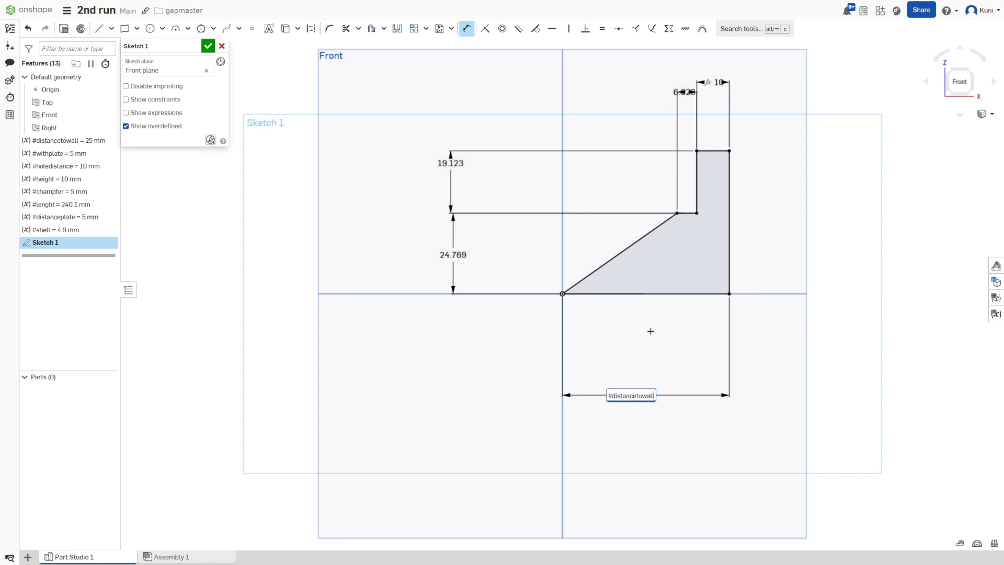
pyautogui.press('Return')
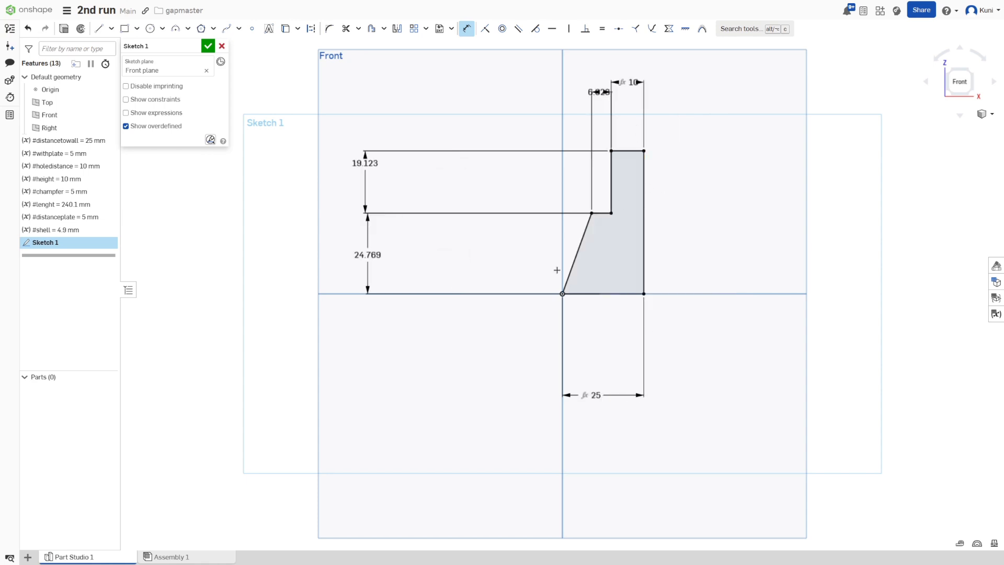
# Set the length of the short horizontal ledge to the variable #withplate
pyautogui.doubleClick(599, 92)
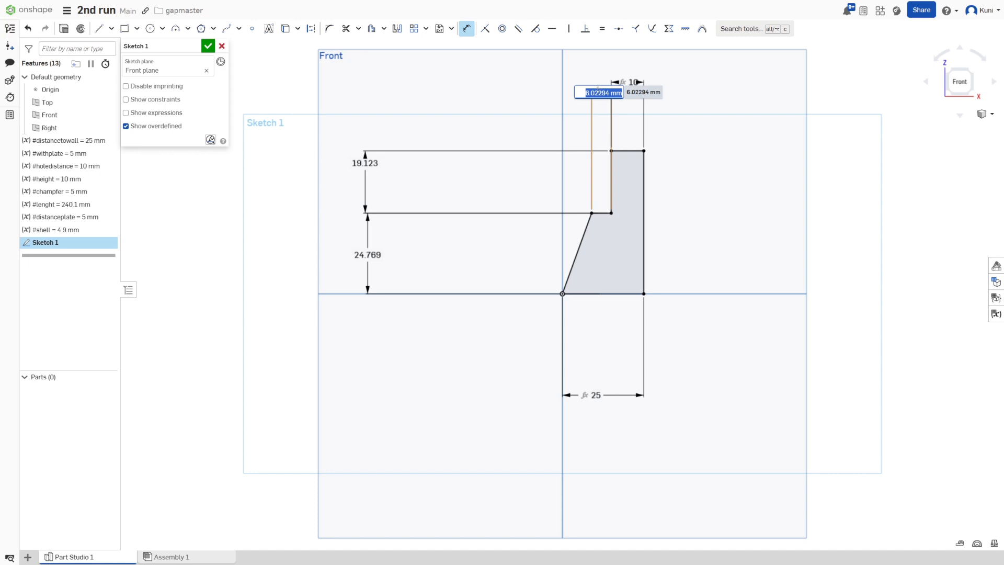
pyautogui.write('#withplate')
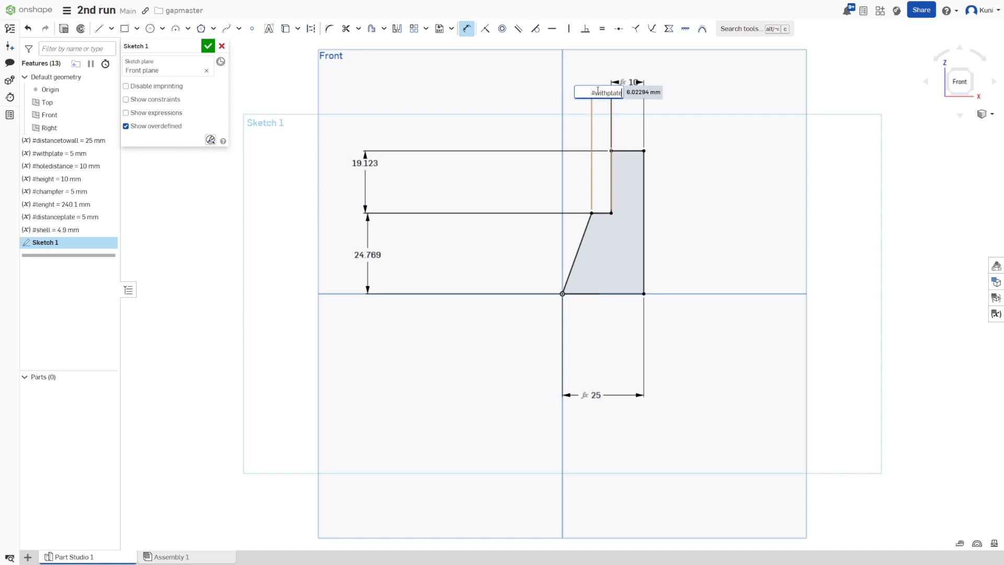
pyautogui.press('Return')
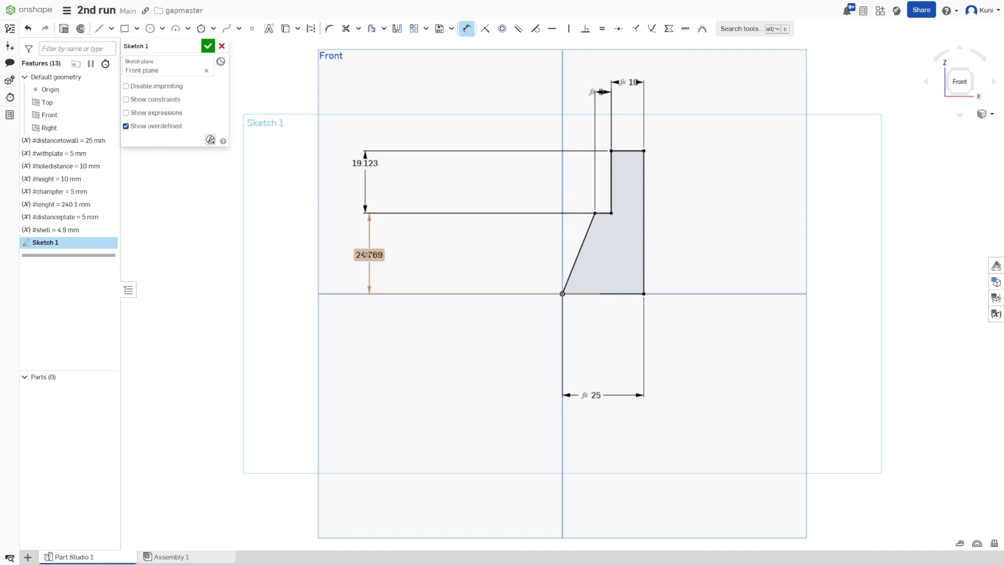
# Open the profile's two vertical dimensions for editing, and finish the sketch
pyautogui.doubleClick(365, 163)
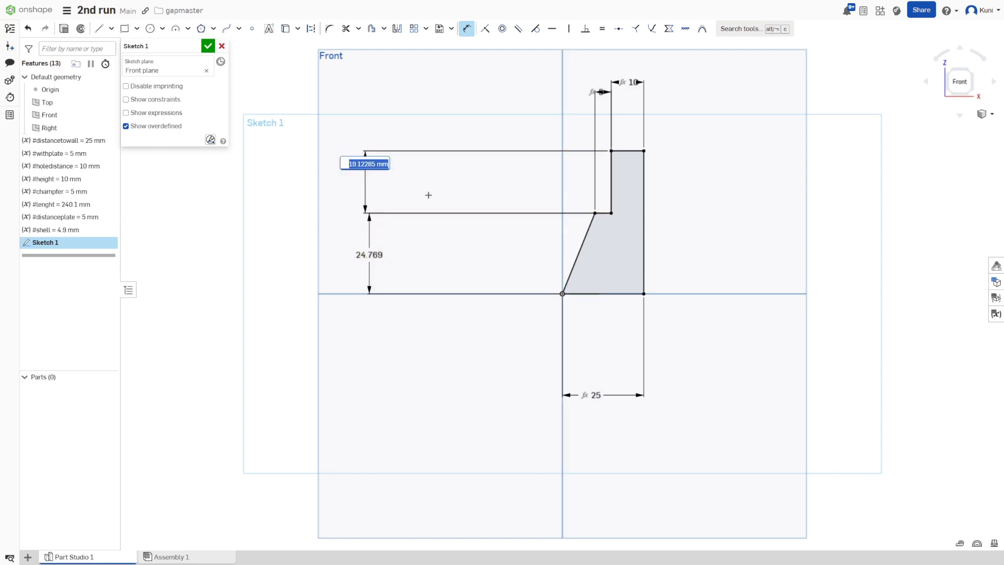
pyautogui.doubleClick(370, 255)
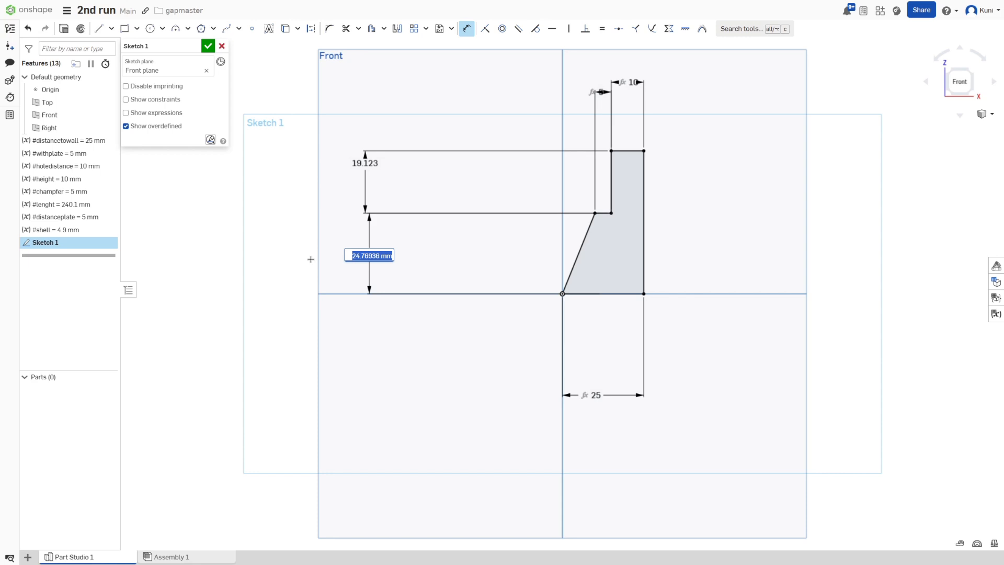
pyautogui.press('Return')
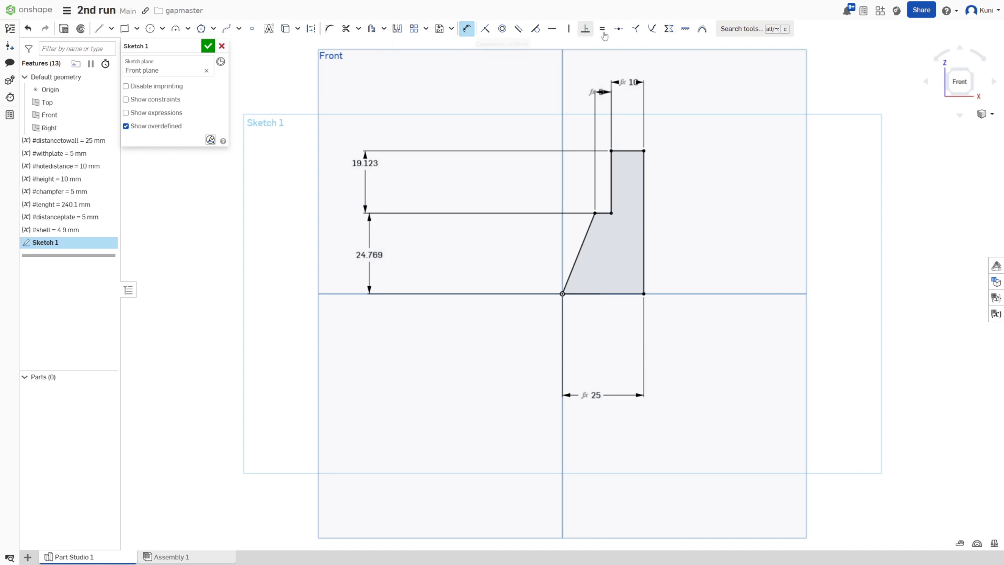
pyautogui.click(208, 47)
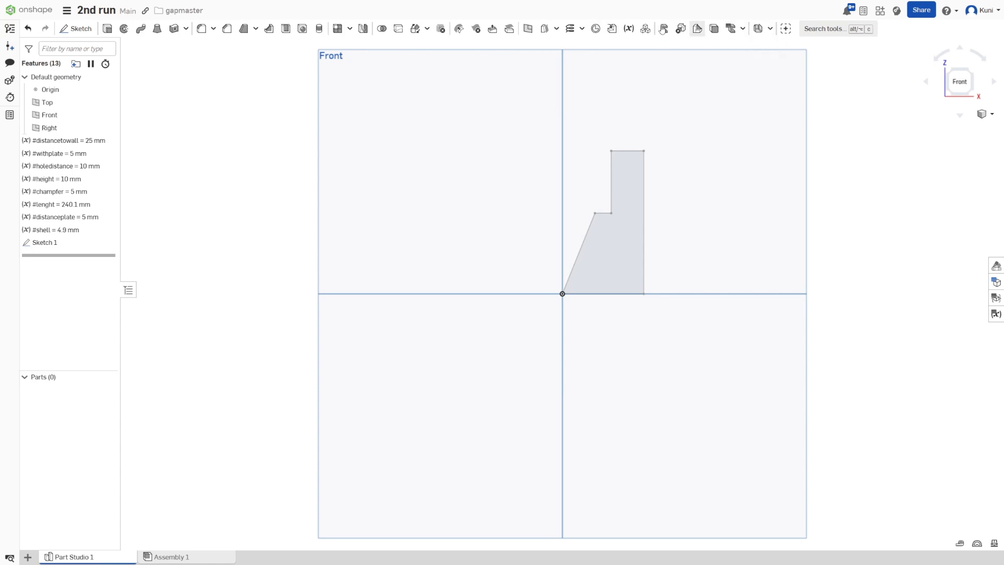
# Create a length variable named heightplatettotable with a value of 9 mm
pyautogui.click(628, 28)
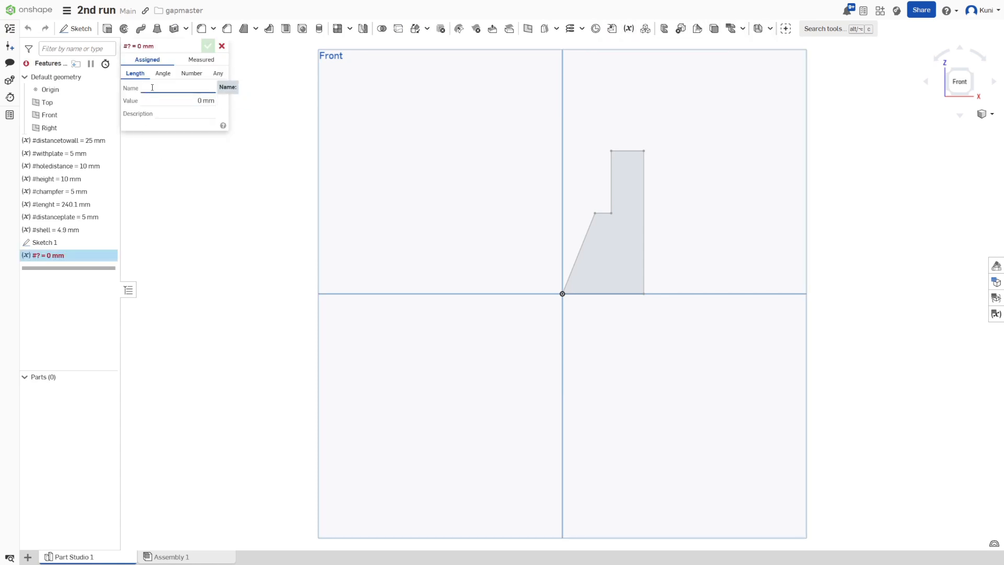
pyautogui.write('heightplate')
pyautogui.write('thick')
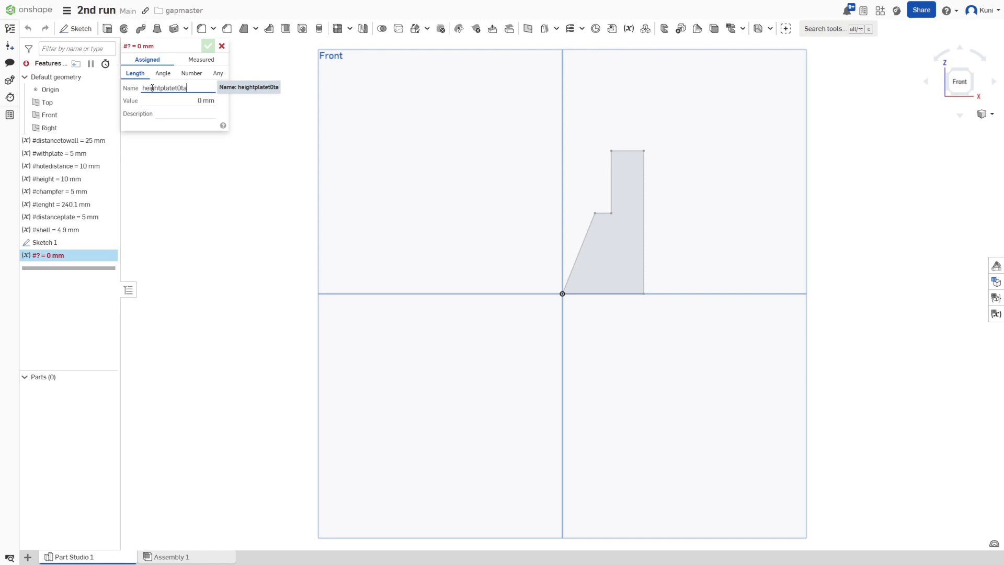
pyautogui.press('BackSpace')
pyautogui.press('BackSpace')
pyautogui.press('BackSpace')
pyautogui.press('BackSpace')
pyautogui.write('to')
pyautogui.press('BackSpace')
pyautogui.write('otable')
pyautogui.press('Return')
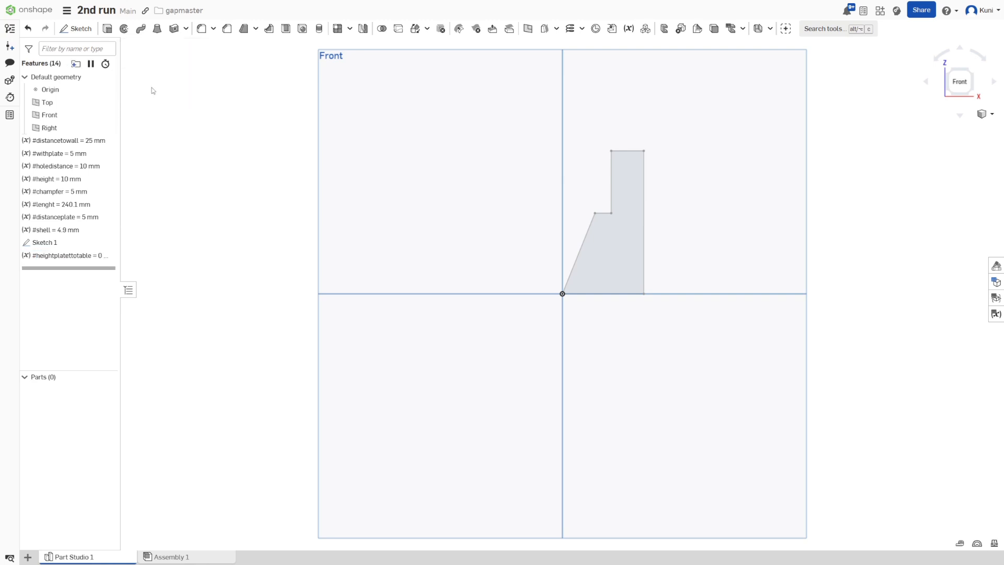
pyautogui.doubleClick(97, 261)
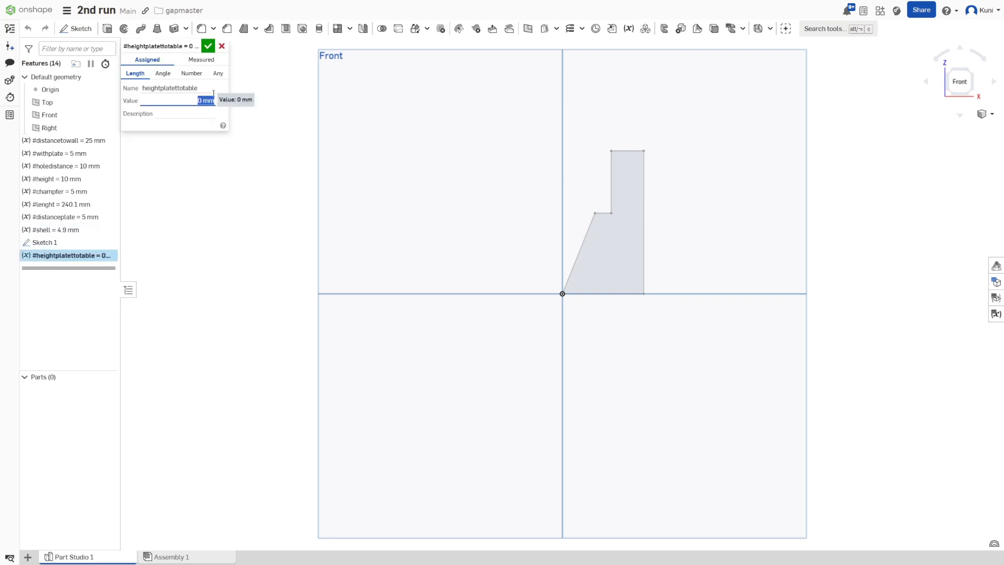
pyautogui.write('9')
pyautogui.press('Return')
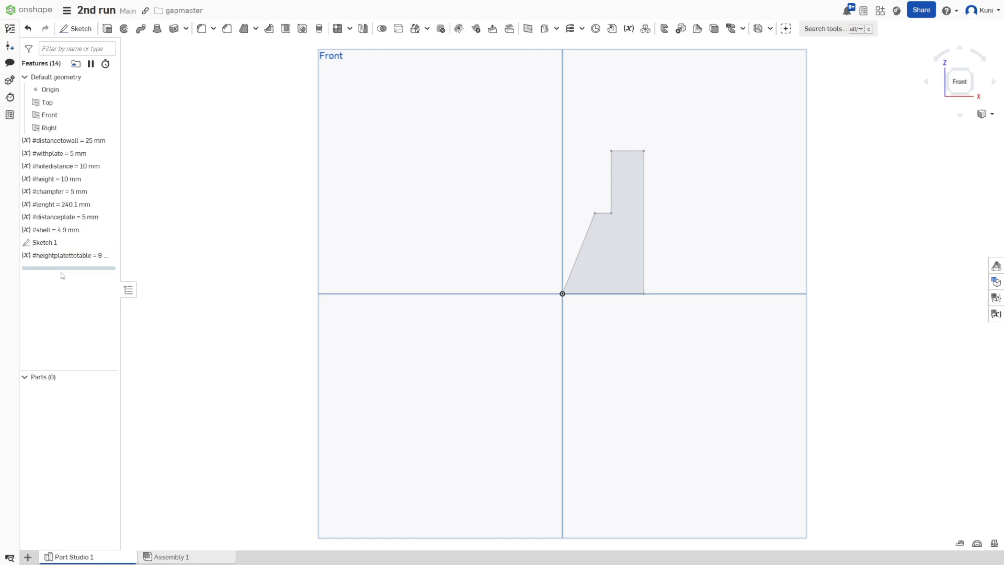
# Move the #heightplatettotable variable ahead of Sketch 1 in the feature order, and delete it
pyautogui.moveTo(61, 256)
pyautogui.mouseDown()
pyautogui.moveTo(119, 248)
pyautogui.moveTo(112, 235)
pyautogui.moveTo(52, 242)
pyautogui.mouseUp()
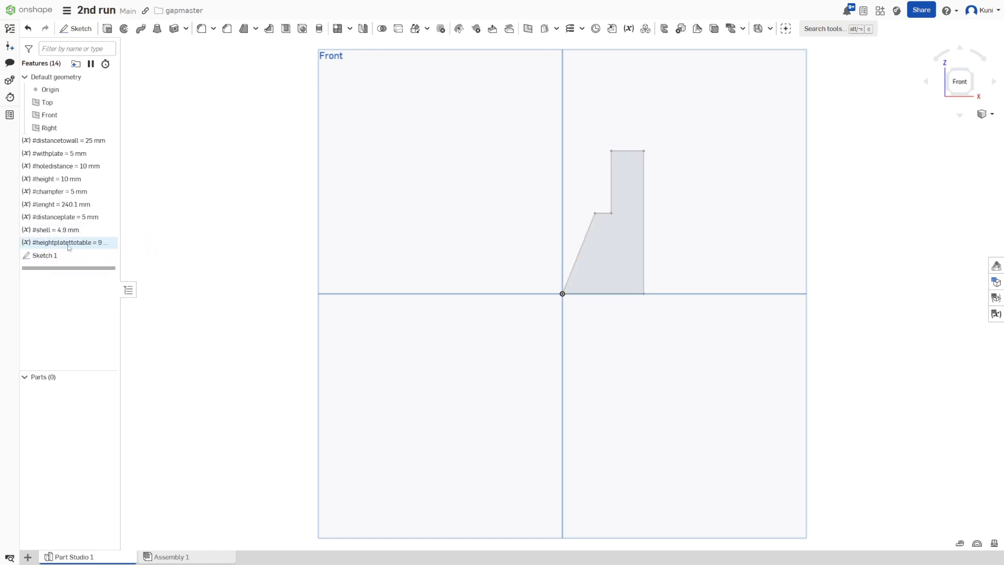
pyautogui.doubleClick(106, 247)
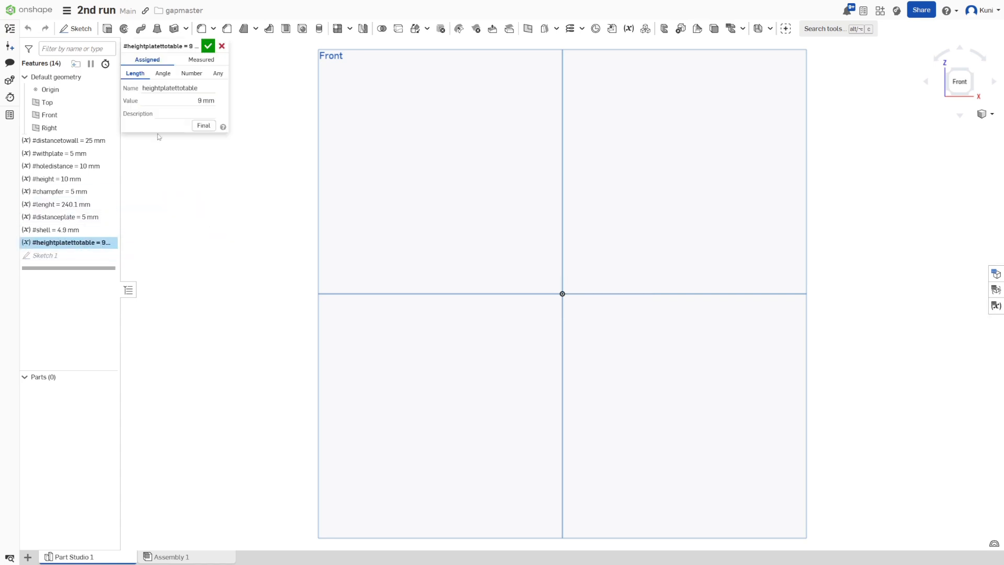
pyautogui.click(222, 46)
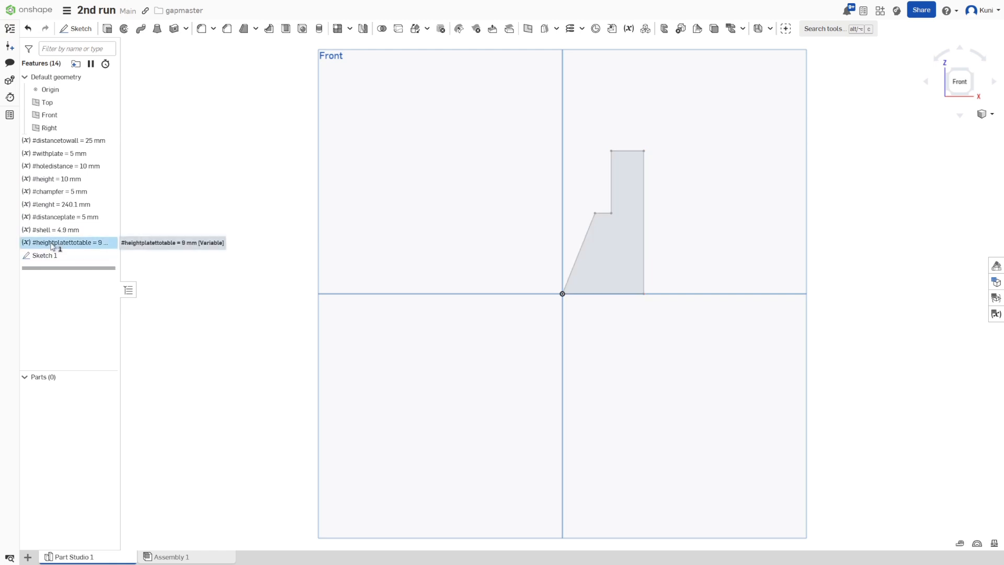
pyautogui.rightClick(97, 243)
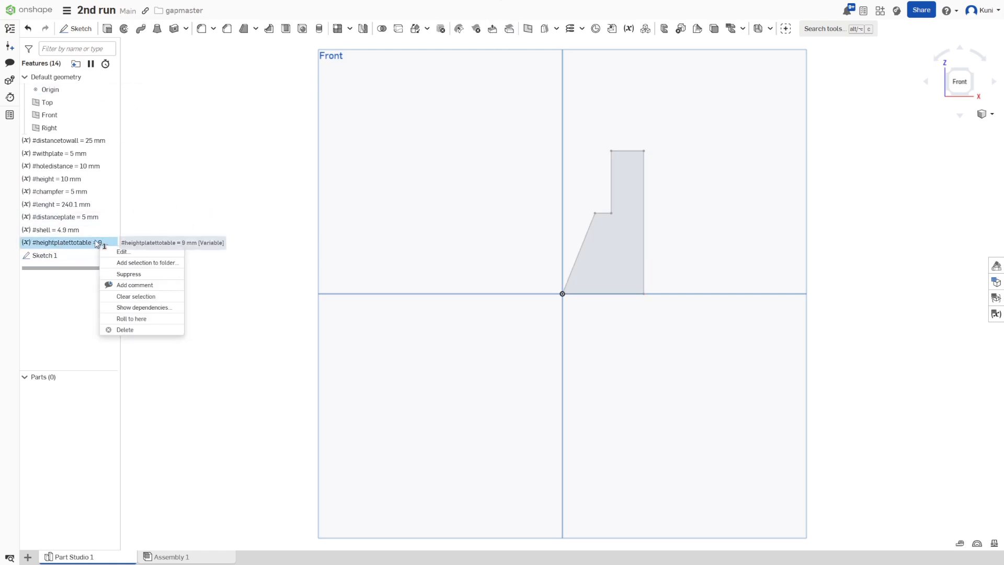
pyautogui.click(128, 330)
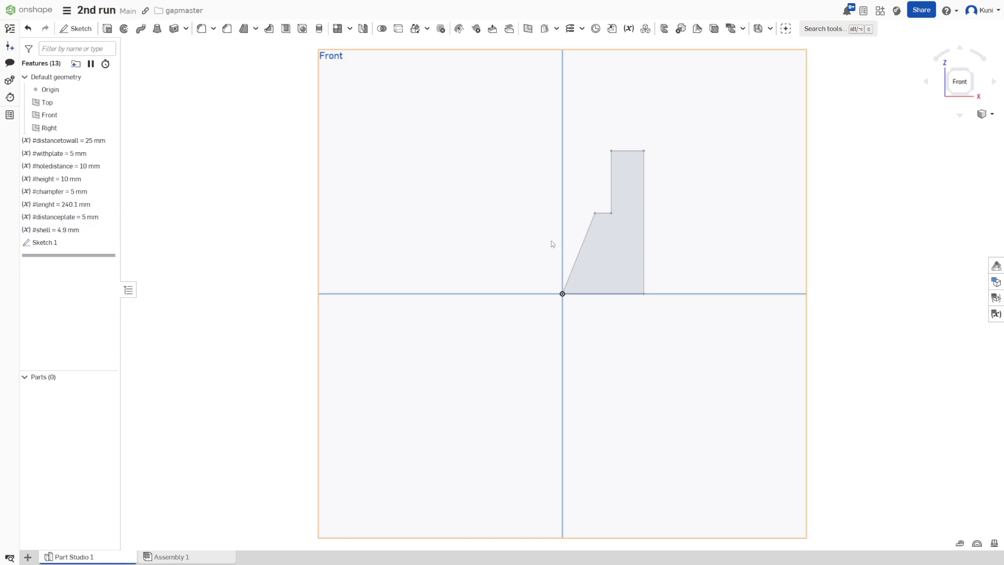
# Reopen Sketch 1 and set the ledge's height above the base to the variable #height
pyautogui.doubleClick(69, 244)
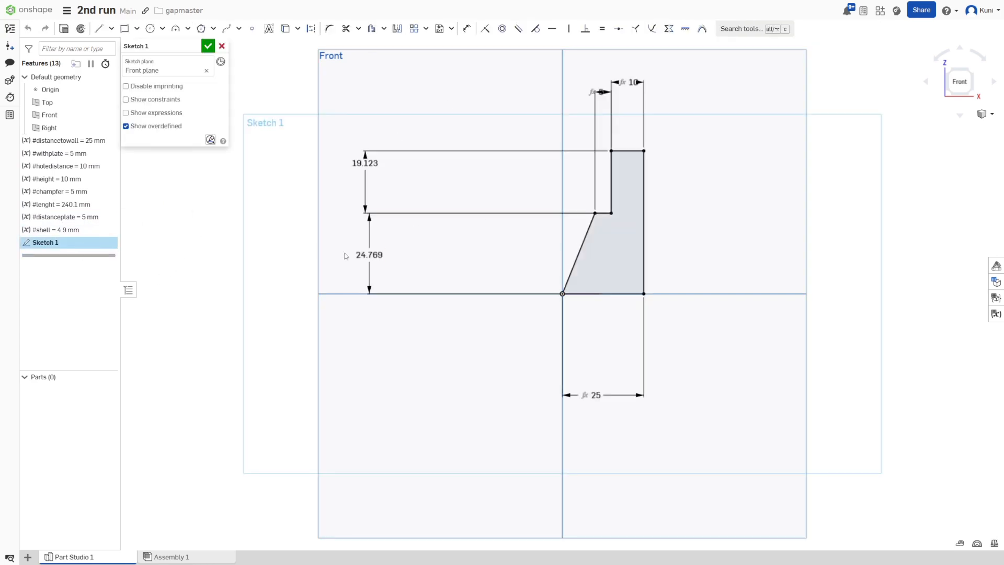
pyautogui.doubleClick(369, 251)
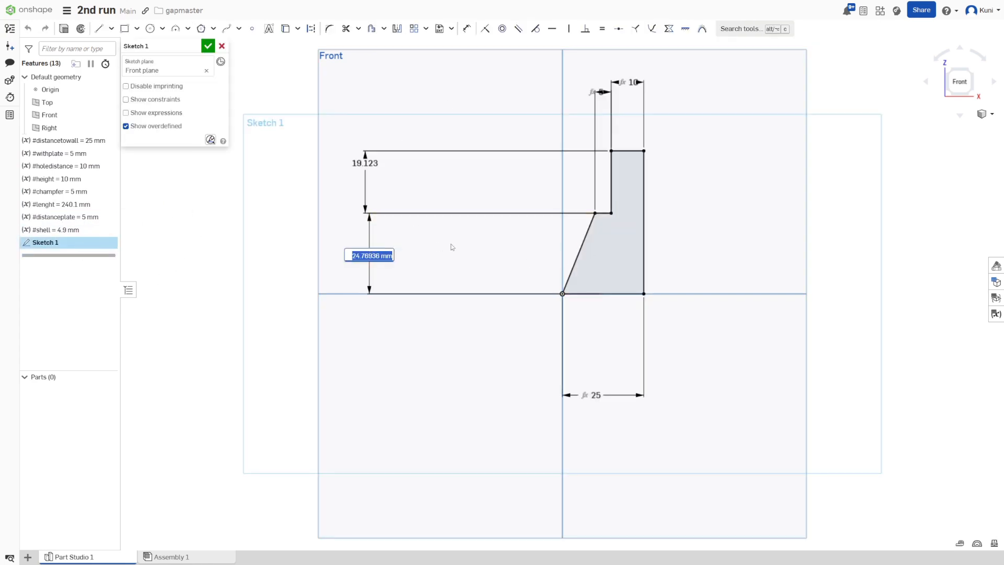
pyautogui.write('hei')
pyautogui.press('Return')
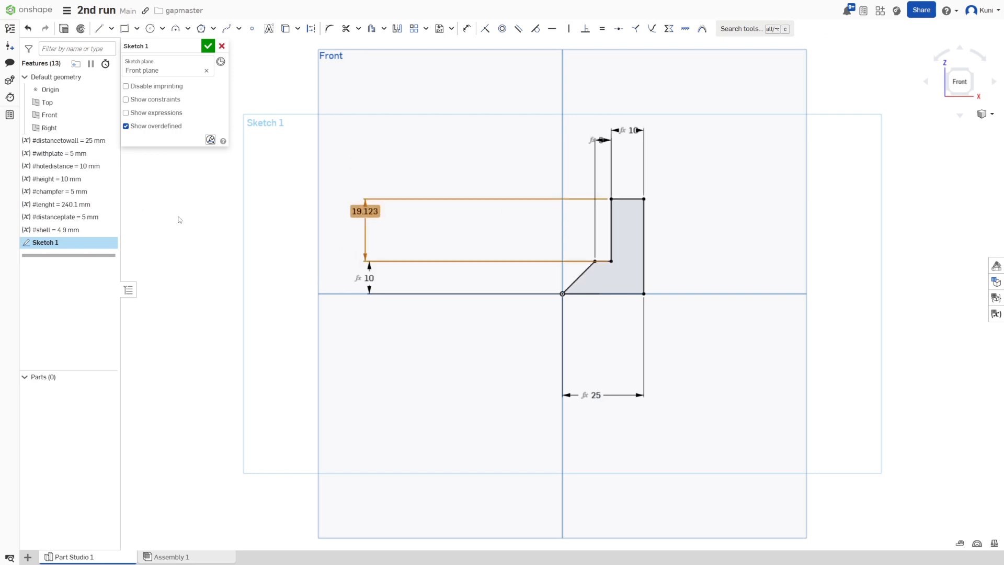
# Set the vertical edge above the ledge to #height*1.5 and finish the sketch
pyautogui.doubleClick(373, 210)
pyautogui.write('he')
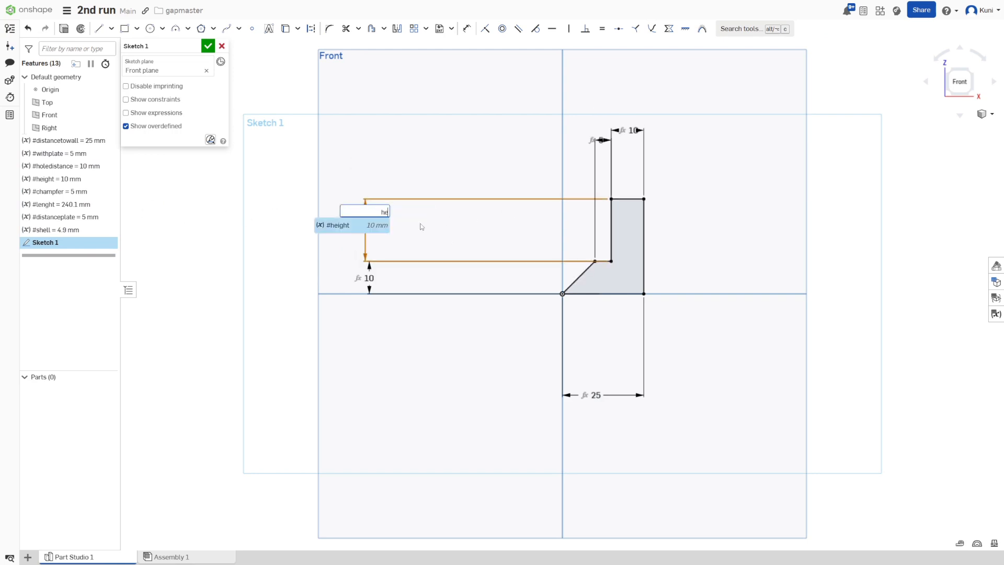
pyautogui.write('igh')
pyautogui.press('Return')
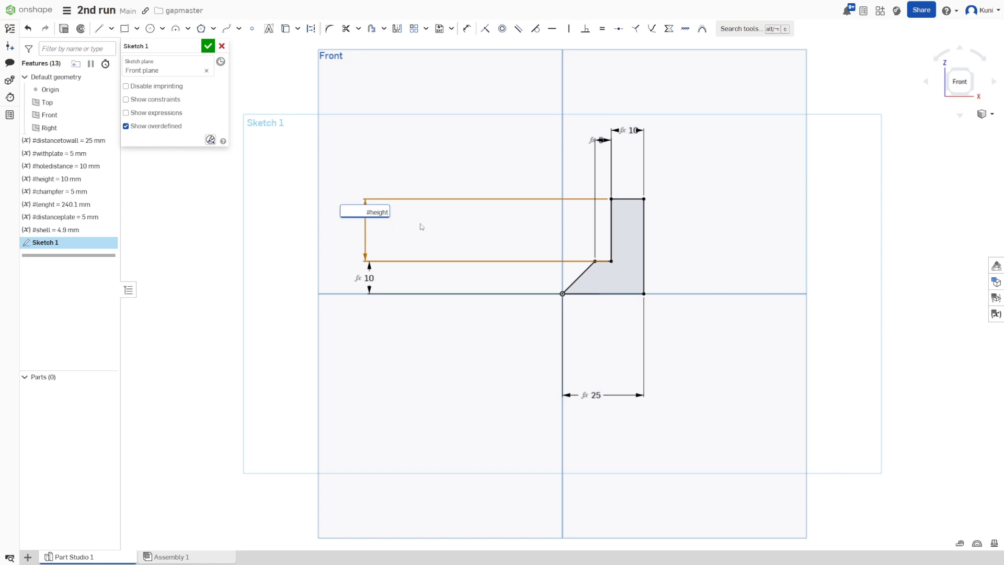
pyautogui.write('*1.5')
pyautogui.press('Return')
pyautogui.click(739, 243)
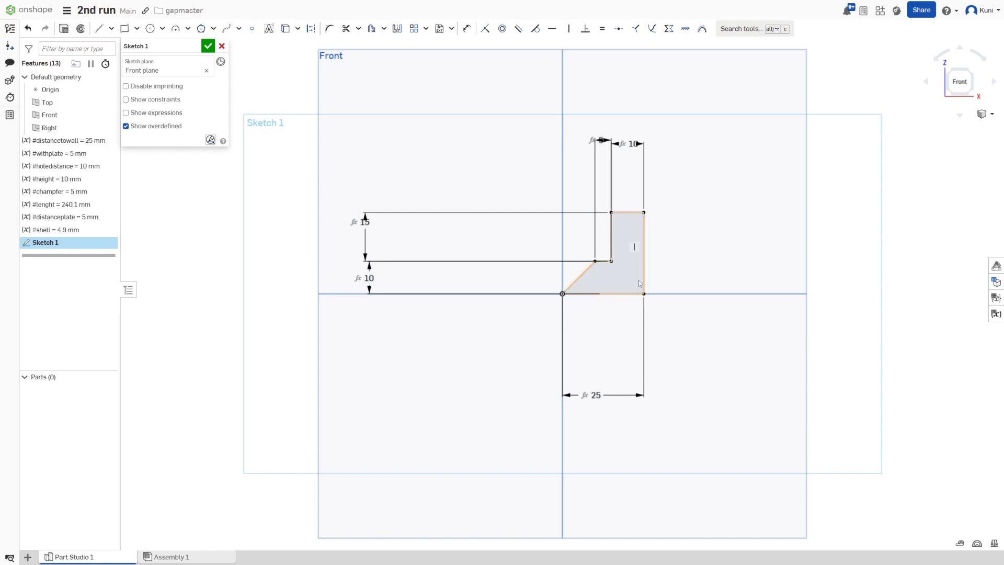
pyautogui.click(207, 48)
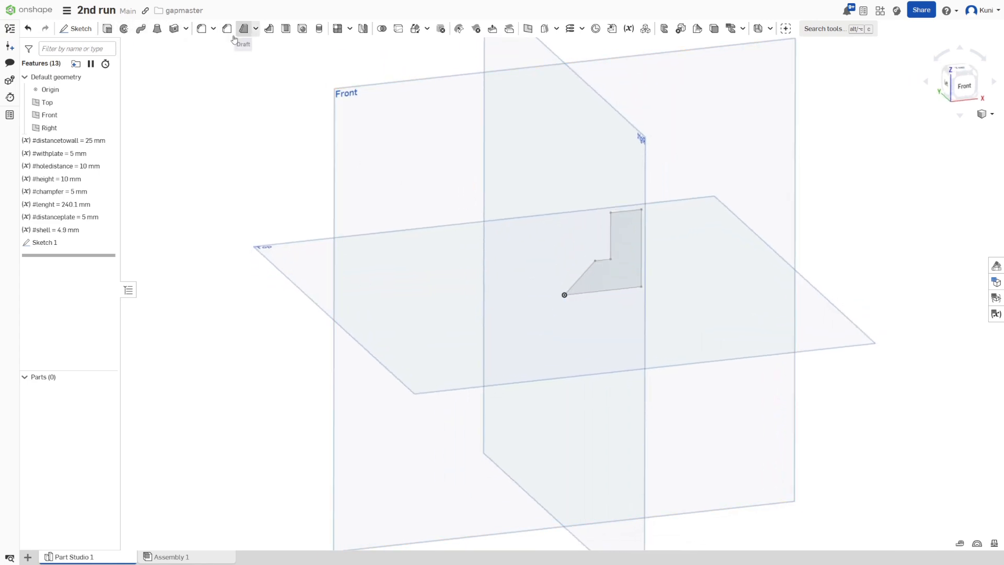
# Extrude the Sketch 1 profile as a new solid with a blind depth of #lenght+#champfer
pyautogui.click(107, 30)
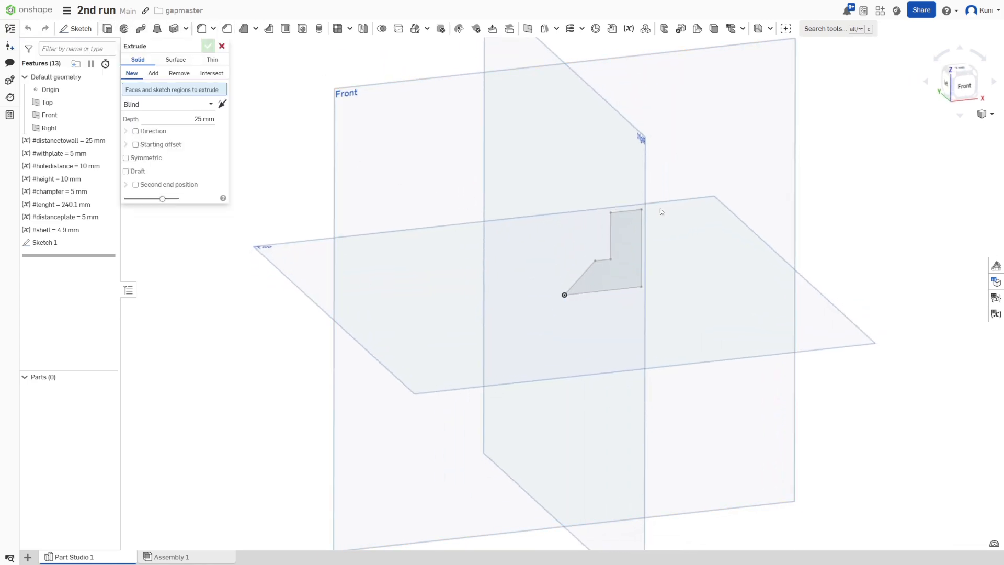
pyautogui.click(598, 268)
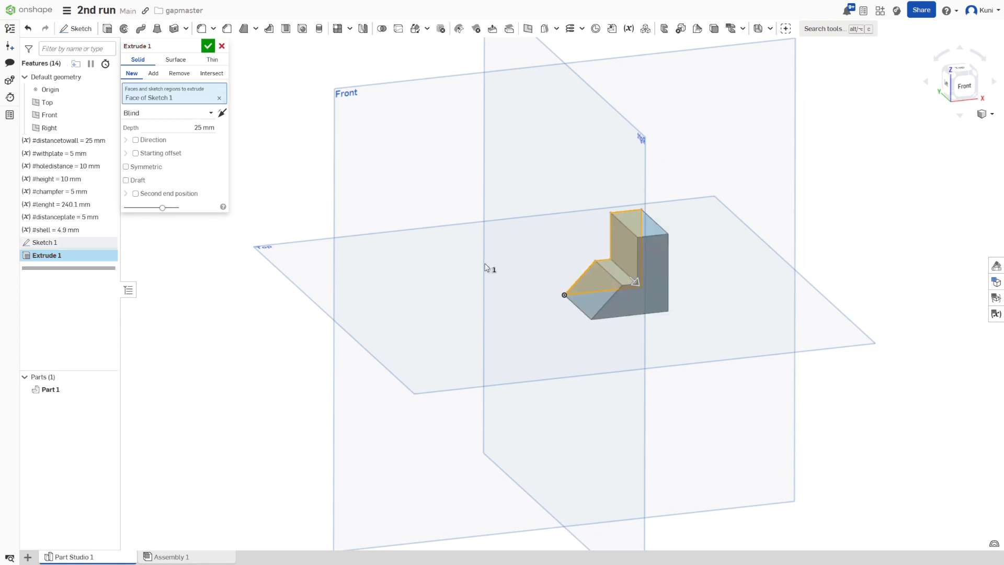
pyautogui.click(193, 127)
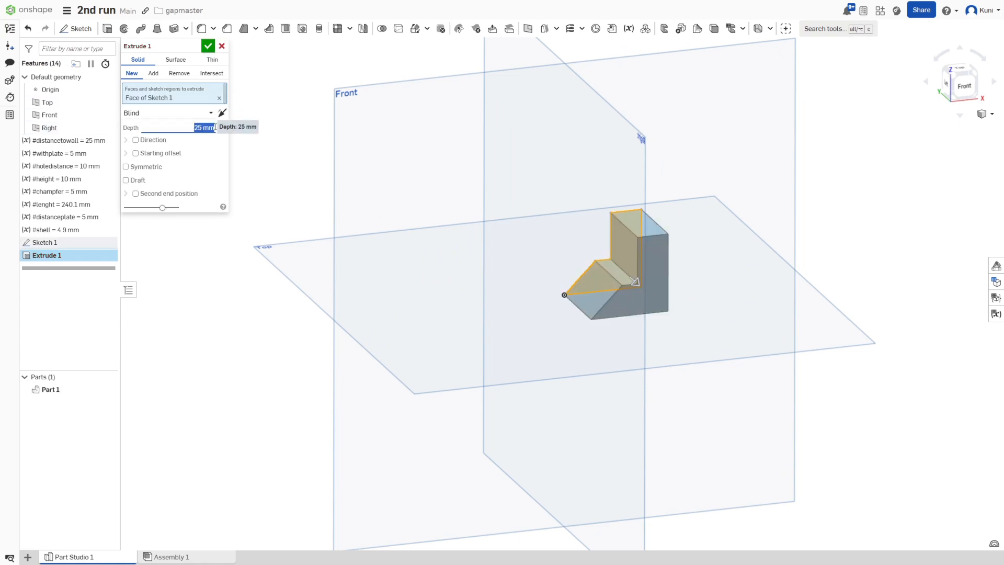
pyautogui.write('##')
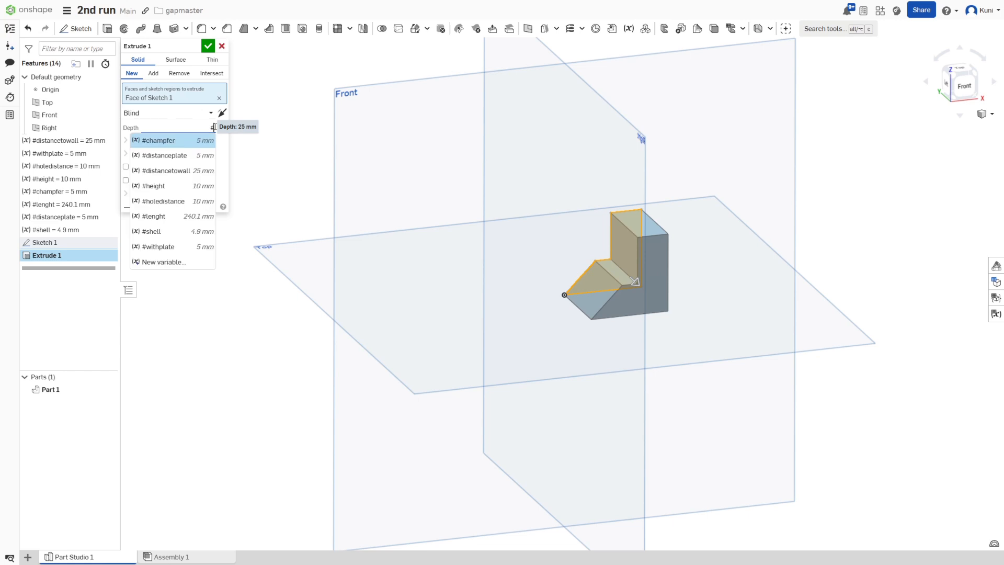
pyautogui.press('BackSpace')
pyautogui.write('ä')
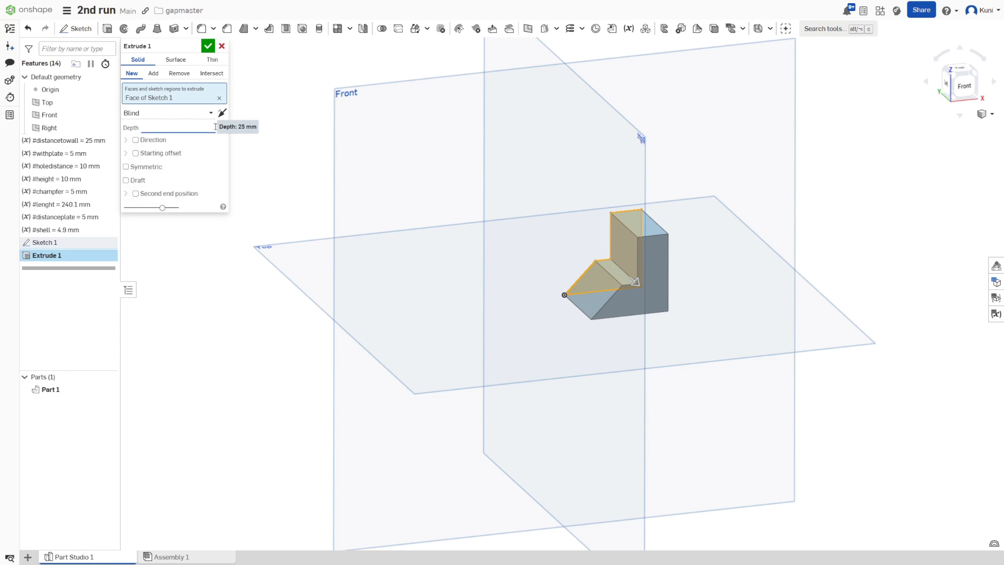
pyautogui.write('#l')
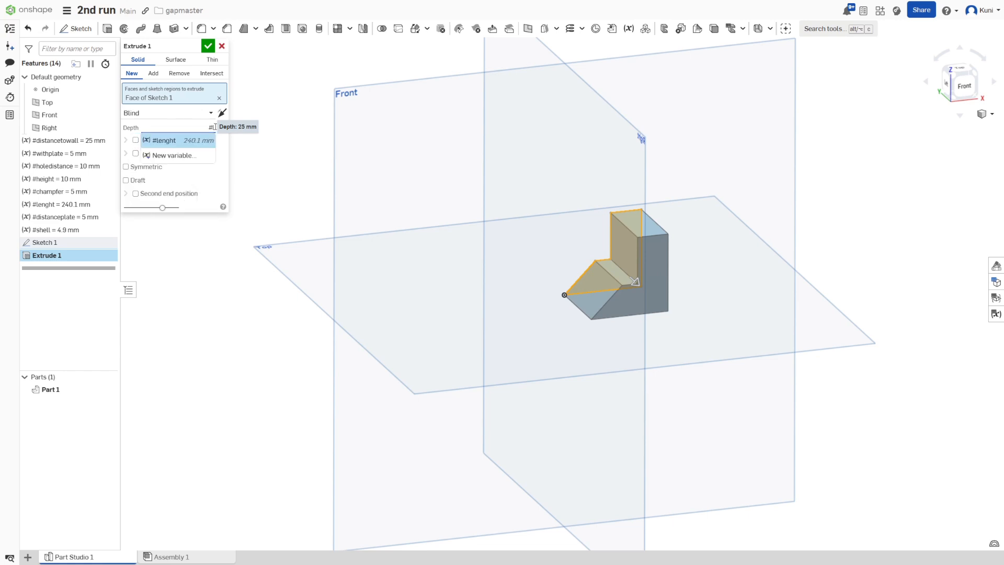
pyautogui.press('Return')
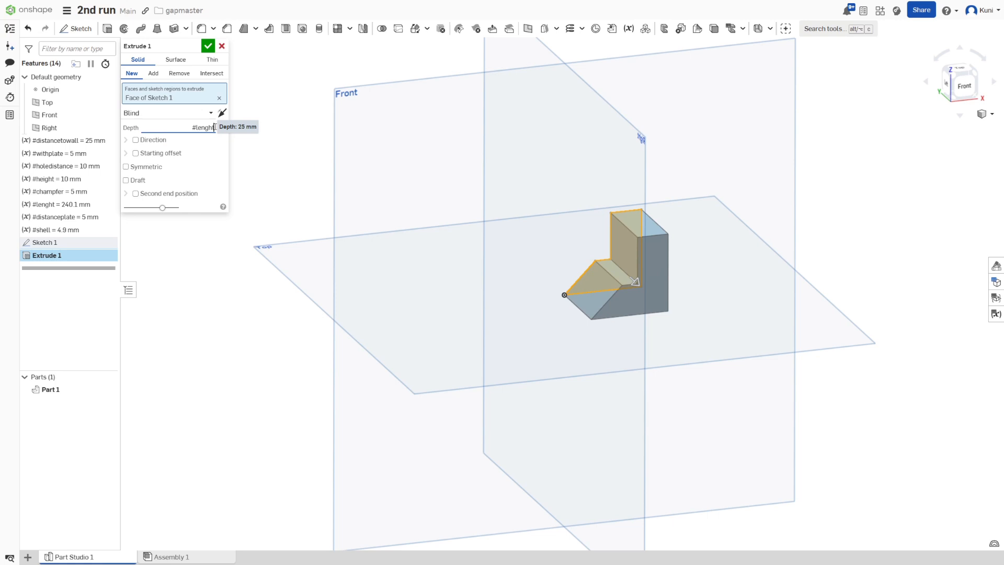
pyautogui.write('+#ch')
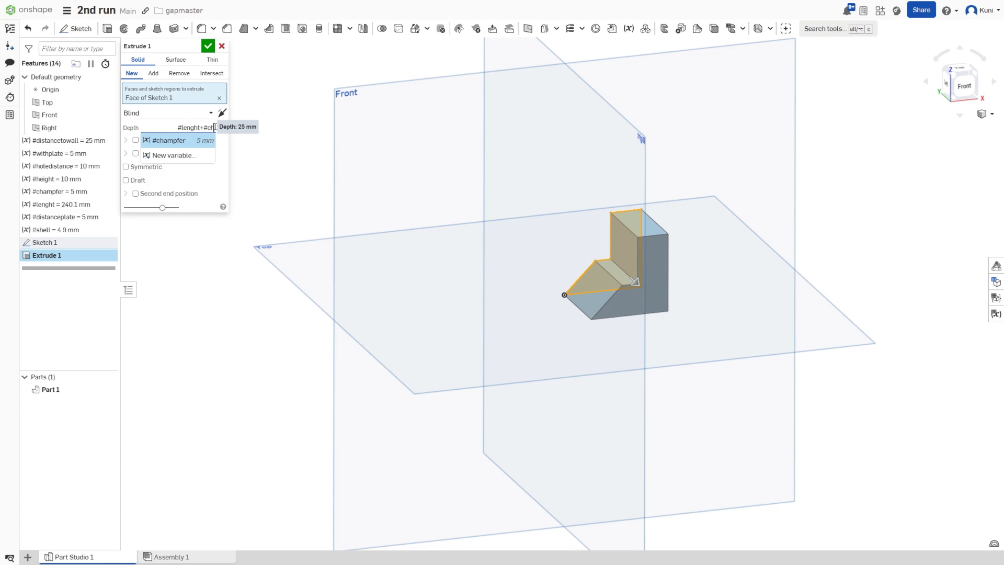
pyautogui.press('Return')
pyautogui.click(208, 46)
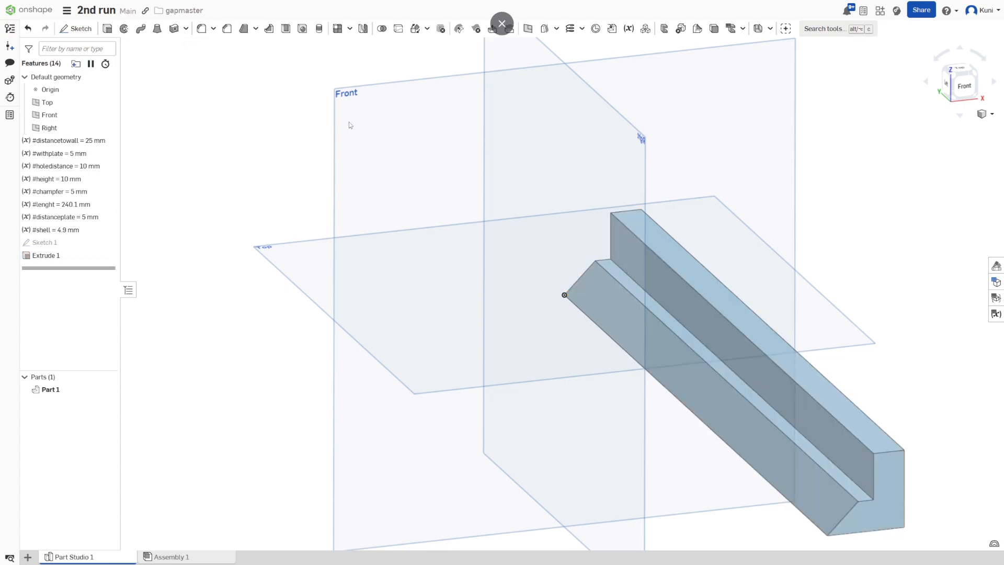
# Chamfer the far end face of the extruded bar with an equal distance of 5 mm
pyautogui.moveTo(349, 125); pyautogui.dragTo(695, 277, button='right')
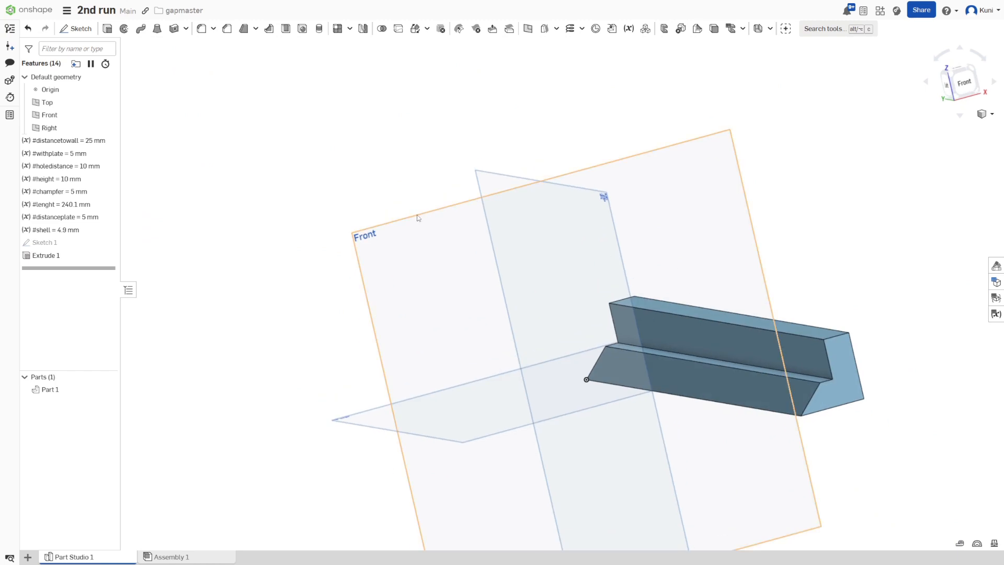
pyautogui.click(227, 30)
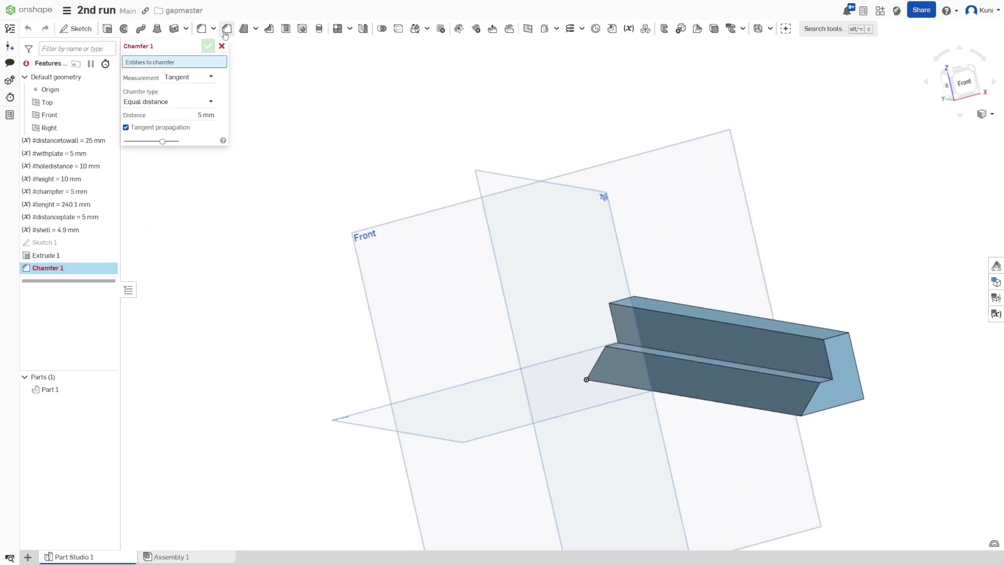
pyautogui.click(842, 378)
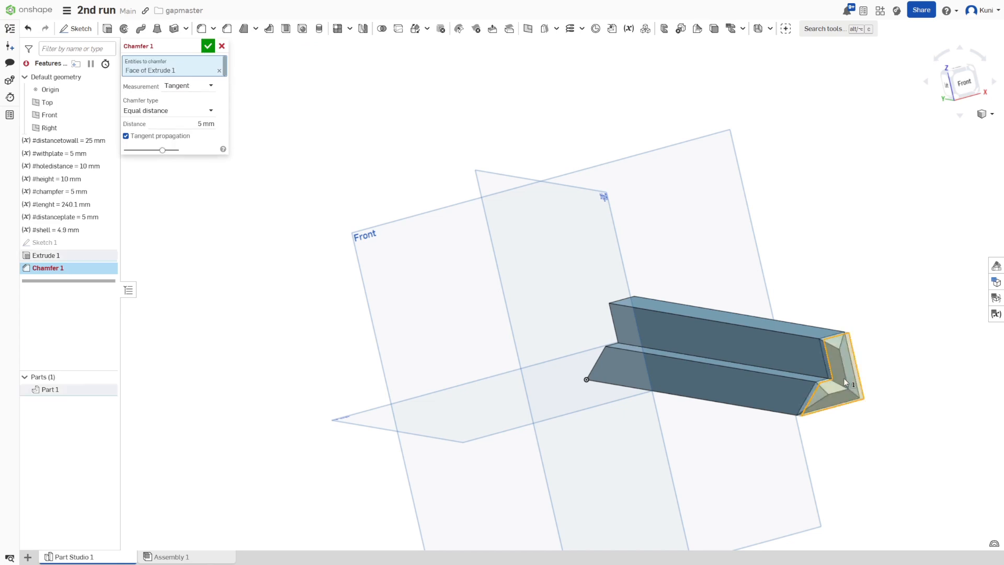
pyautogui.moveTo(768, 424); pyautogui.dragTo(791, 399, button='right')
pyautogui.scroll(-2, 790, 393)
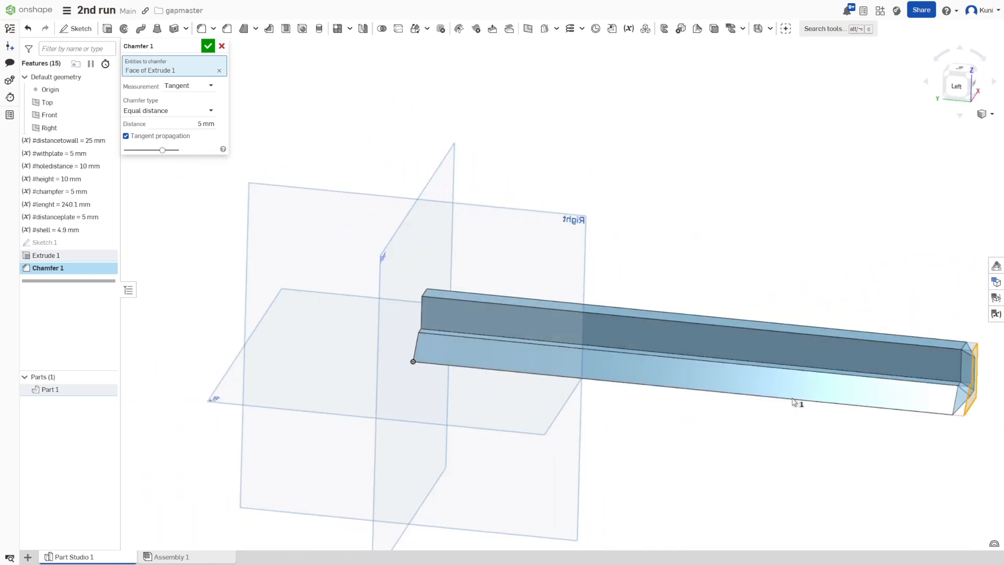
pyautogui.click(207, 46)
# Check the length of the bar's long upper edge against the #lenght variable and examine both ends
pyautogui.scroll(1, 634, 265)
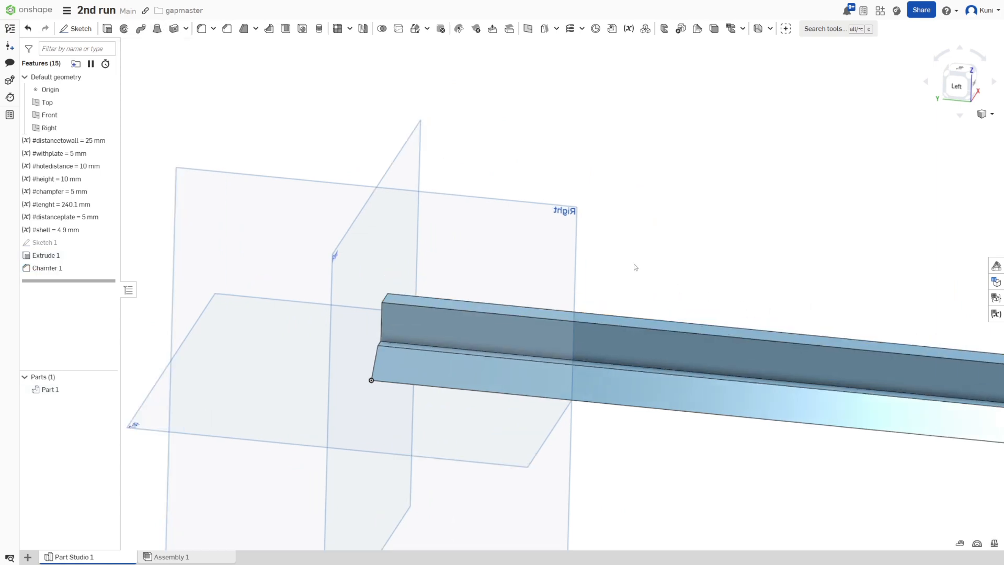
pyautogui.moveTo(618, 262); pyautogui.dragTo(688, 304, button='right')
pyautogui.scroll(-1, 579, 264)
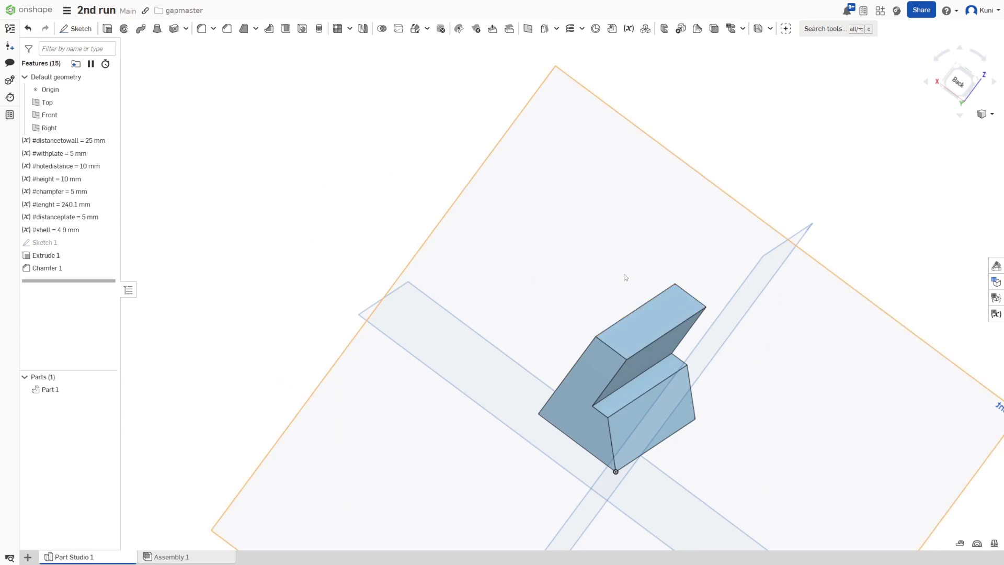
pyautogui.moveTo(625, 277); pyautogui.dragTo(591, 280, button='right')
pyautogui.click(607, 346)
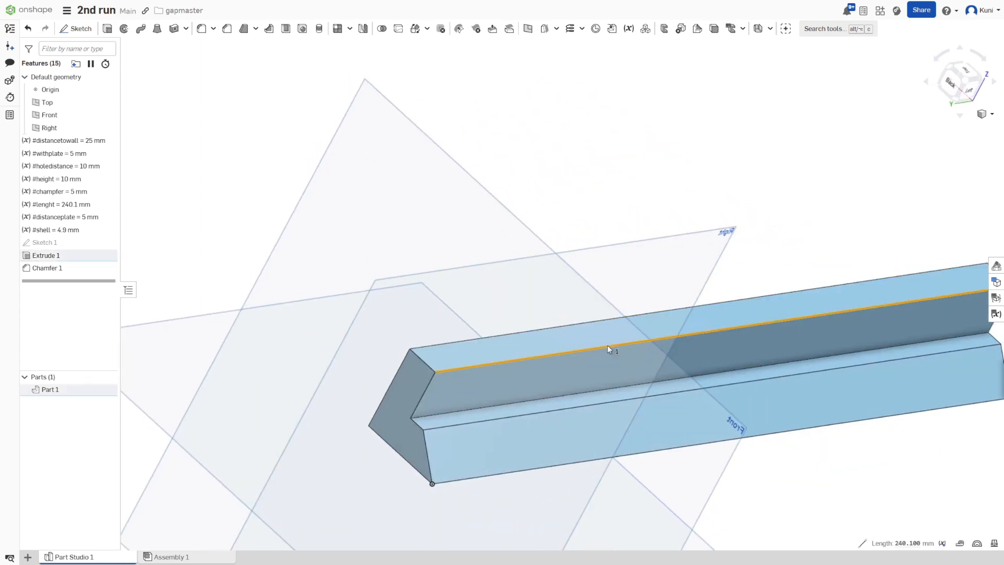
pyautogui.moveTo(607, 344); pyautogui.dragTo(564, 278, button='right')
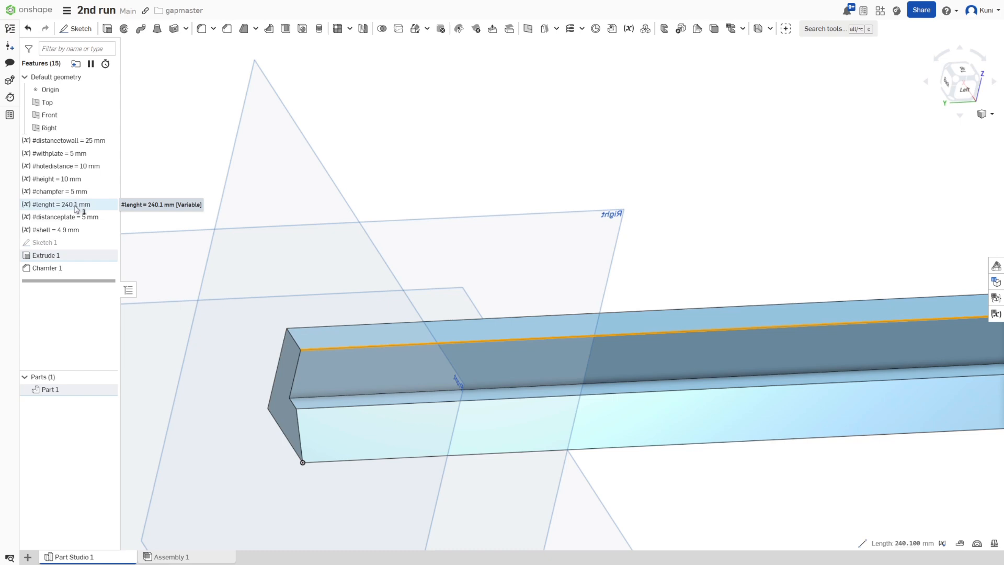
pyautogui.scroll(-5, 355, 222)
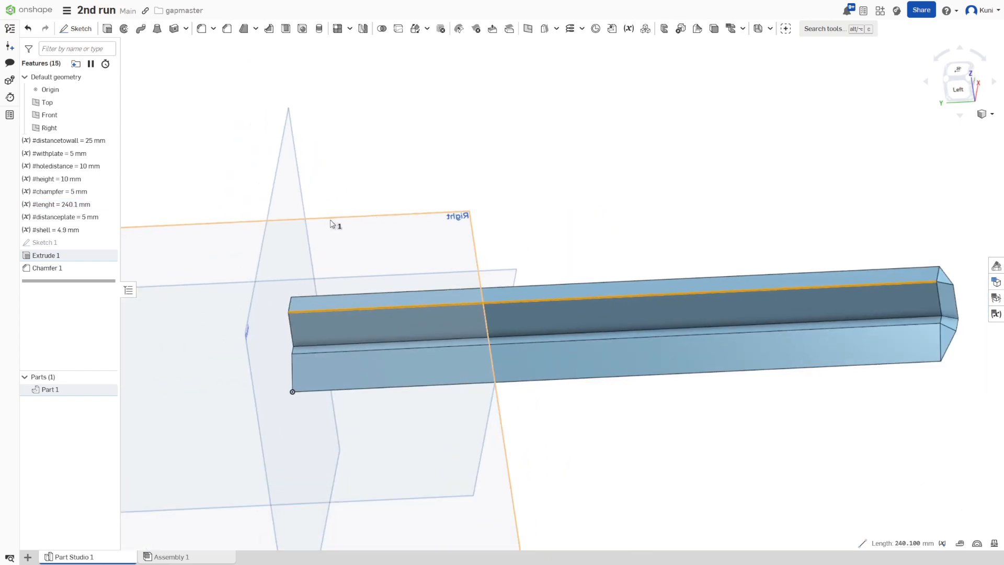
pyautogui.moveTo(241, 223); pyautogui.dragTo(267, 229, button='right')
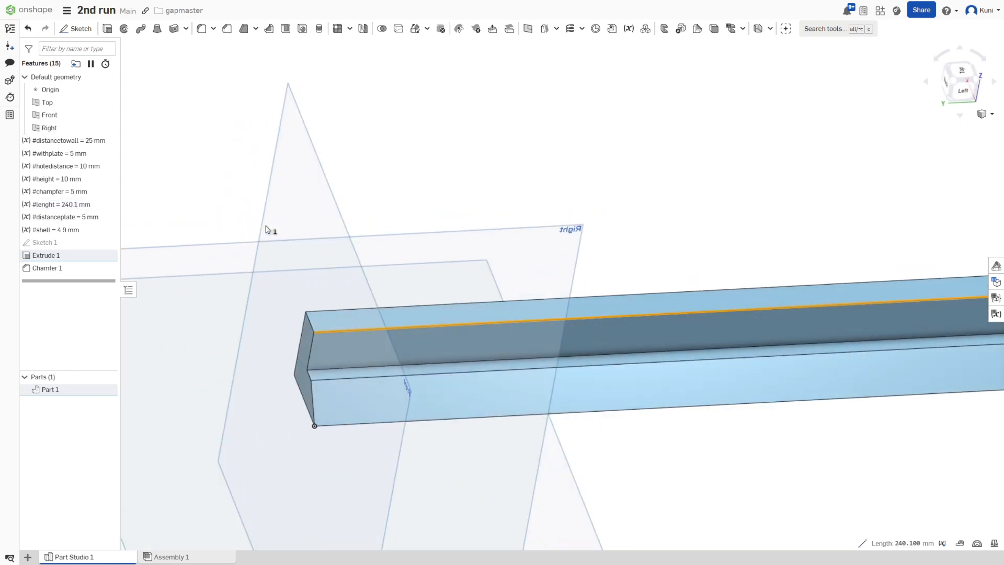
pyautogui.scroll(-1, 251, 234)
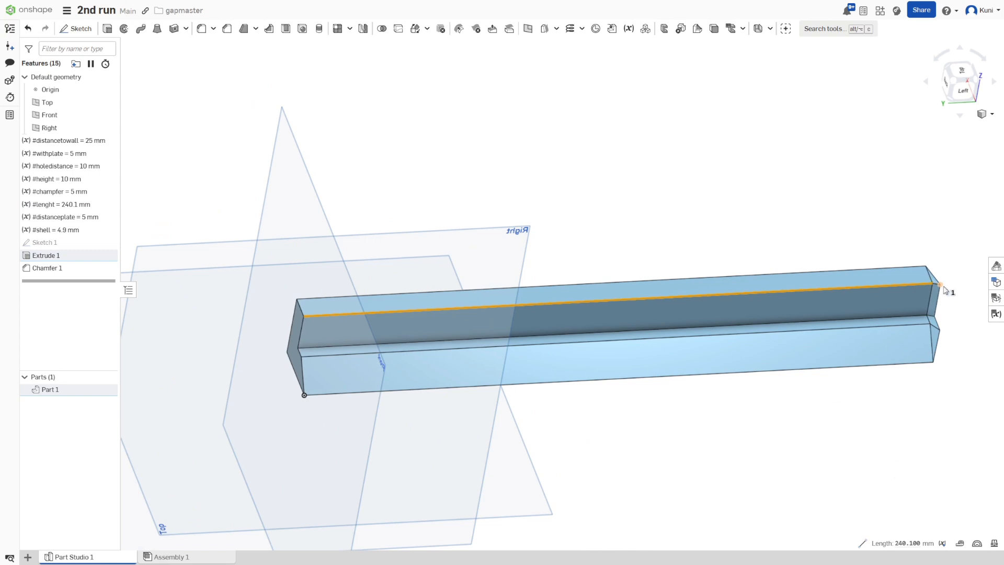
pyautogui.moveTo(459, 268); pyautogui.dragTo(478, 395, button='right')
pyautogui.scroll(2, 492, 384)
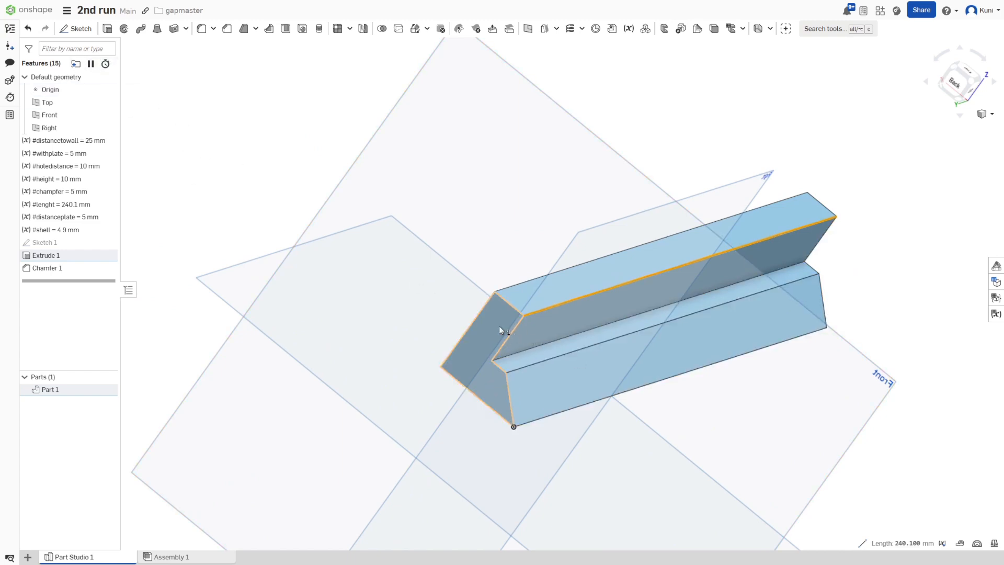
# Shell the bar, removing its unchamfered end face and setting the shell thickness to #shell
pyautogui.moveTo(500, 327); pyautogui.dragTo(408, 247, button='right')
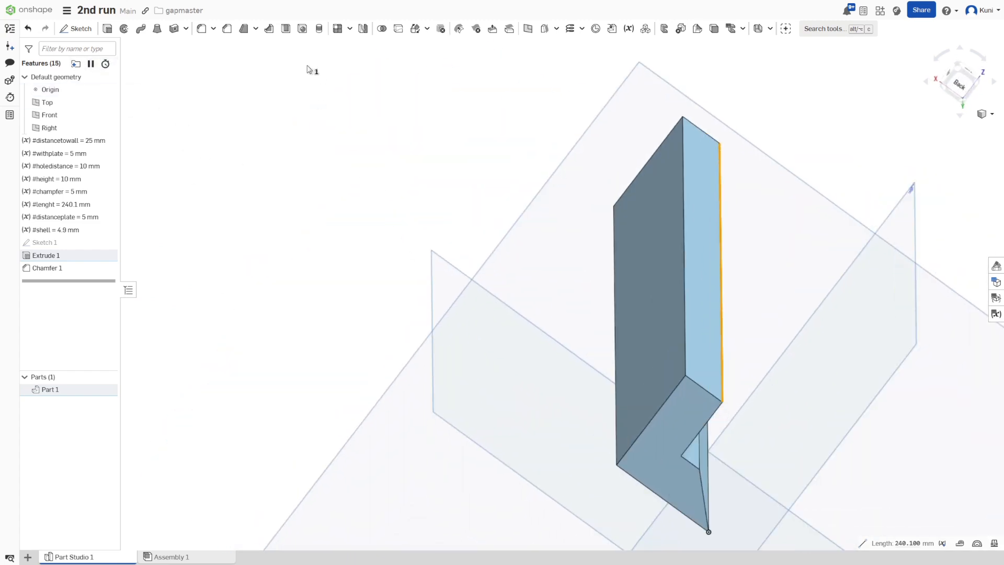
pyautogui.click(285, 29)
pyautogui.moveTo(360, 104); pyautogui.dragTo(380, 97, button='right')
pyautogui.click(515, 312)
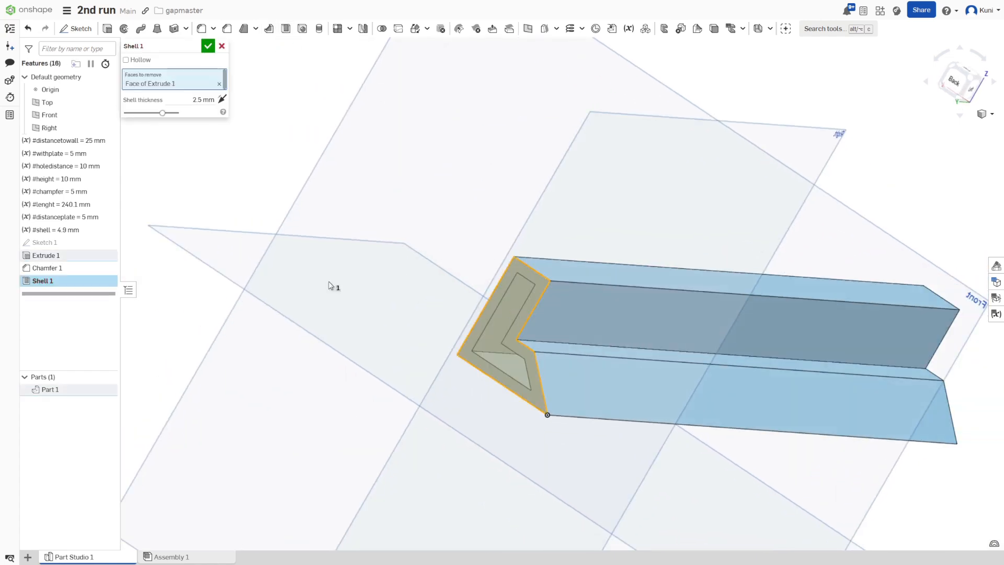
pyautogui.click(201, 99)
pyautogui.write('#sq')
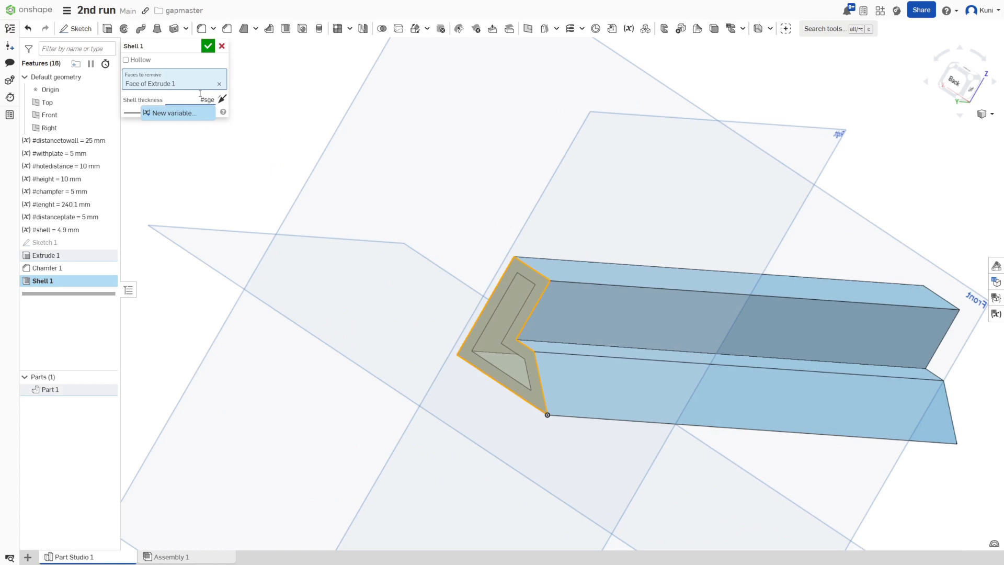
pyautogui.press('Return')
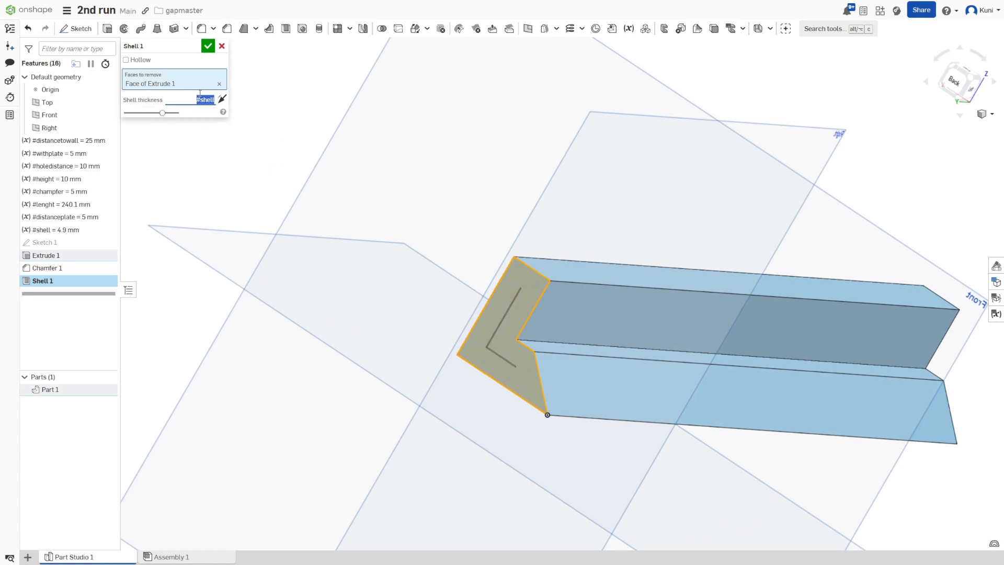
pyautogui.click(208, 46)
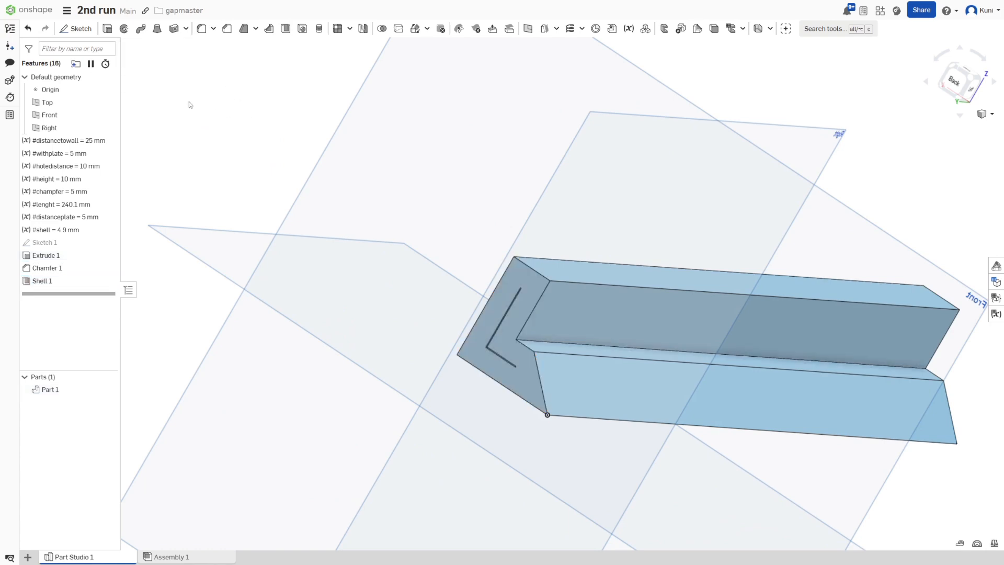
# Start a 5 mm equal-distance chamfer on four edges of the thin L-shaped slot in the shelled end face
pyautogui.click(107, 30)
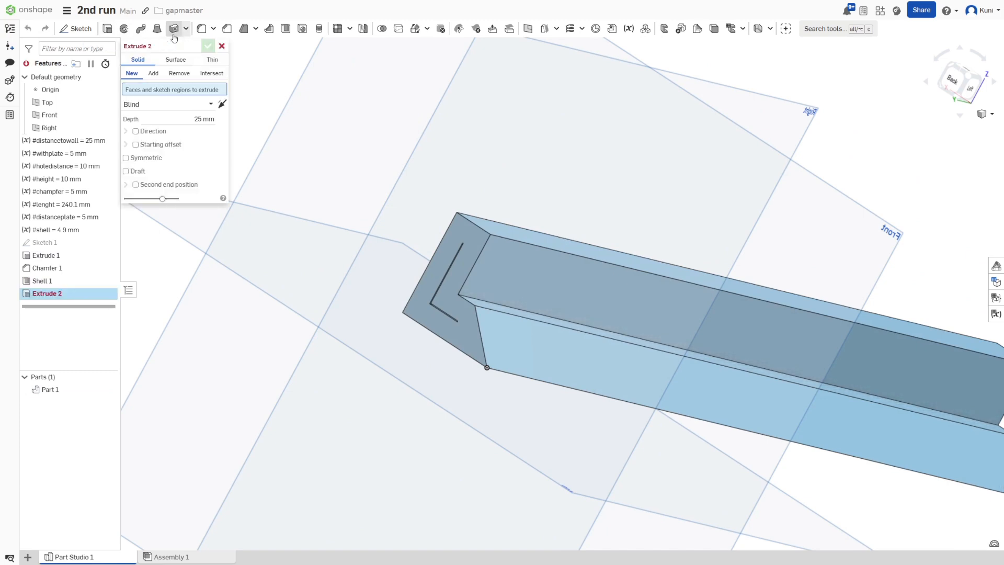
pyautogui.click(227, 29)
pyautogui.click(591, 411)
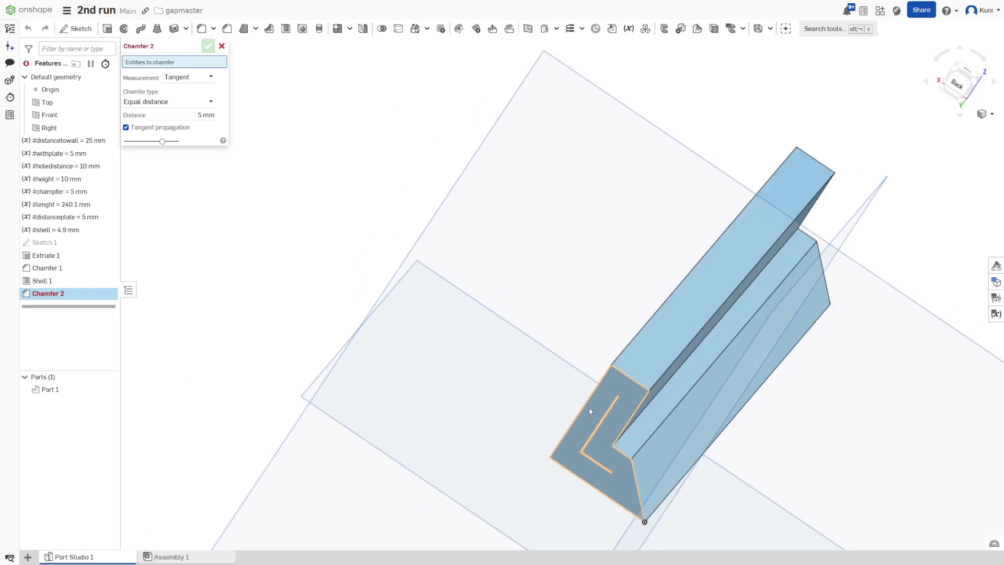
pyautogui.click(606, 410)
pyautogui.scroll(3, 587, 428)
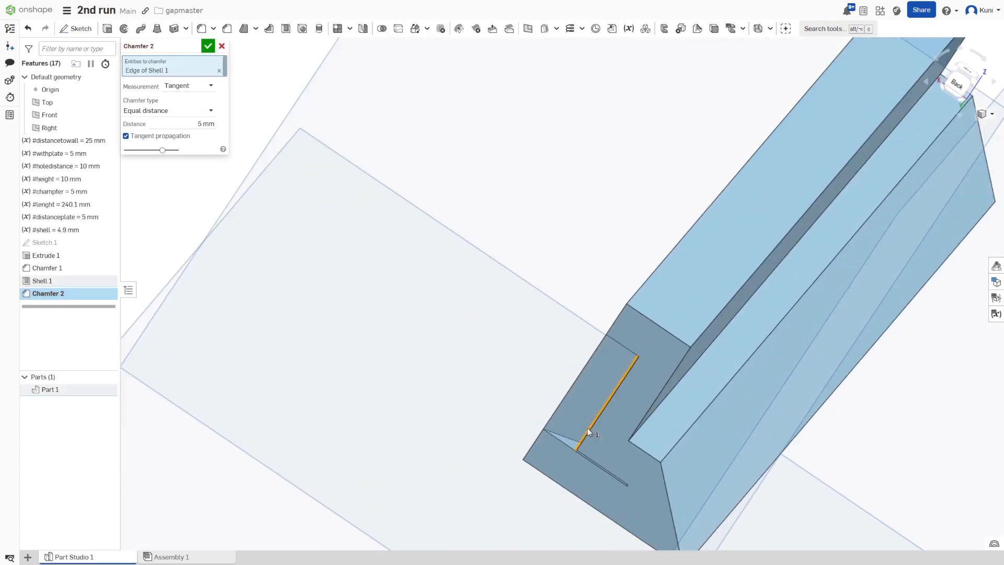
pyautogui.moveTo(622, 375); pyautogui.dragTo(624, 419, button='right')
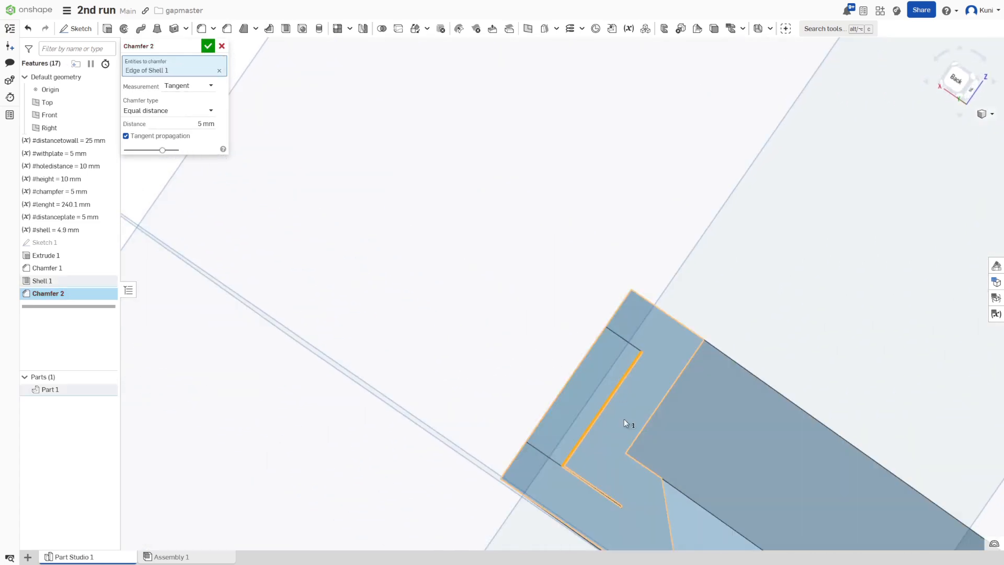
pyautogui.click(622, 506)
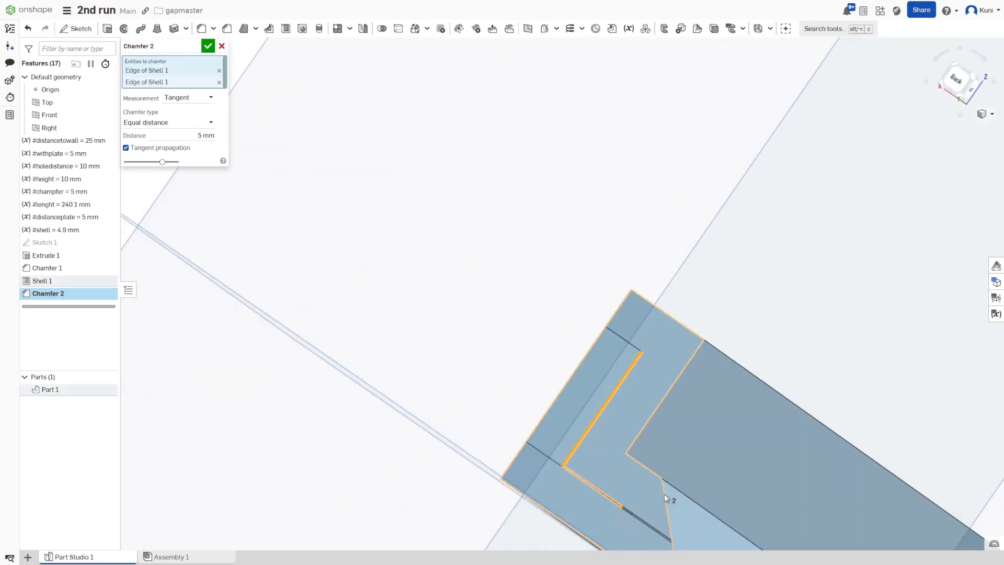
pyautogui.click(642, 349)
pyautogui.moveTo(645, 362)
pyautogui.mouseDown(button='right')
pyautogui.moveTo(597, 485)
pyautogui.moveTo(610, 469)
pyautogui.moveTo(616, 482)
pyautogui.mouseUp(button='right')
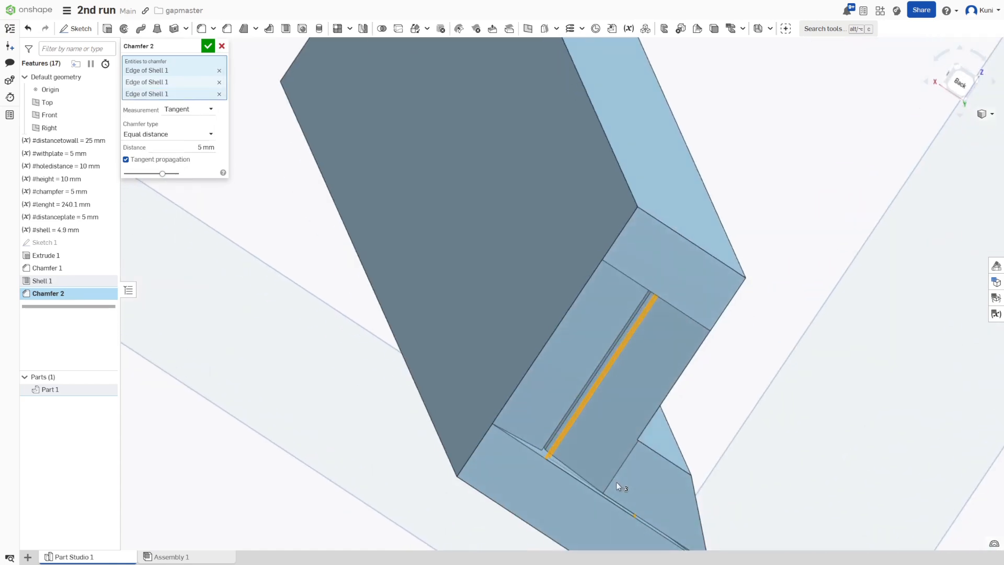
pyautogui.click(611, 496)
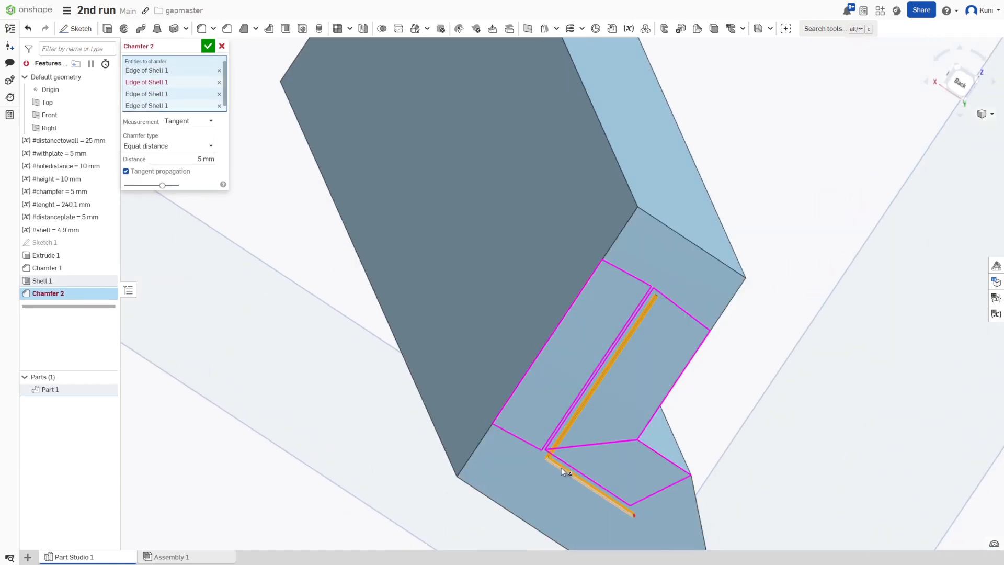
# Remove two of the four selected slot edges from the 5 mm equal-distance chamfer
pyautogui.moveTo(441, 175); pyautogui.dragTo(353, 148, button='right')
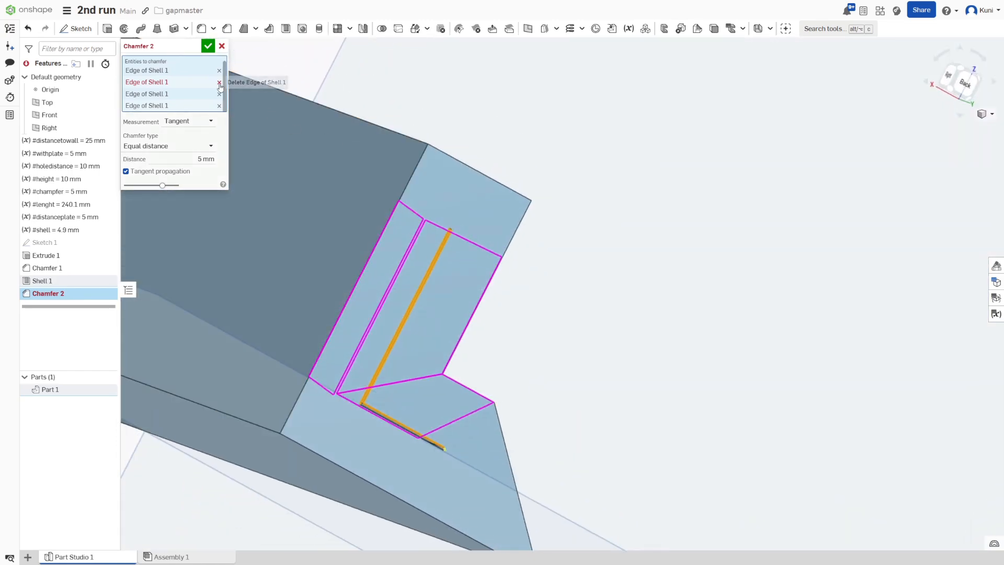
pyautogui.click(219, 82)
pyautogui.scroll(3, 456, 392)
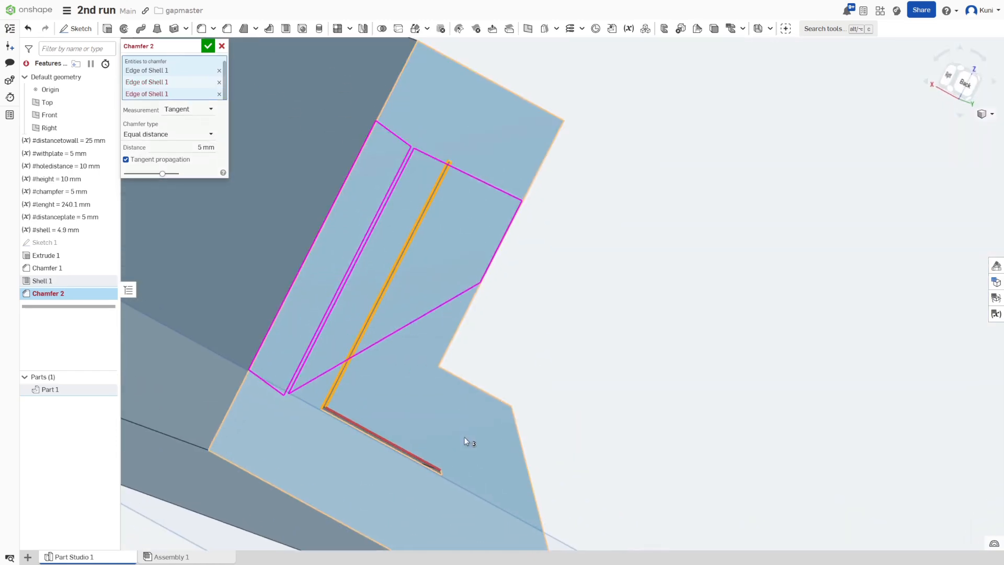
pyautogui.click(219, 93)
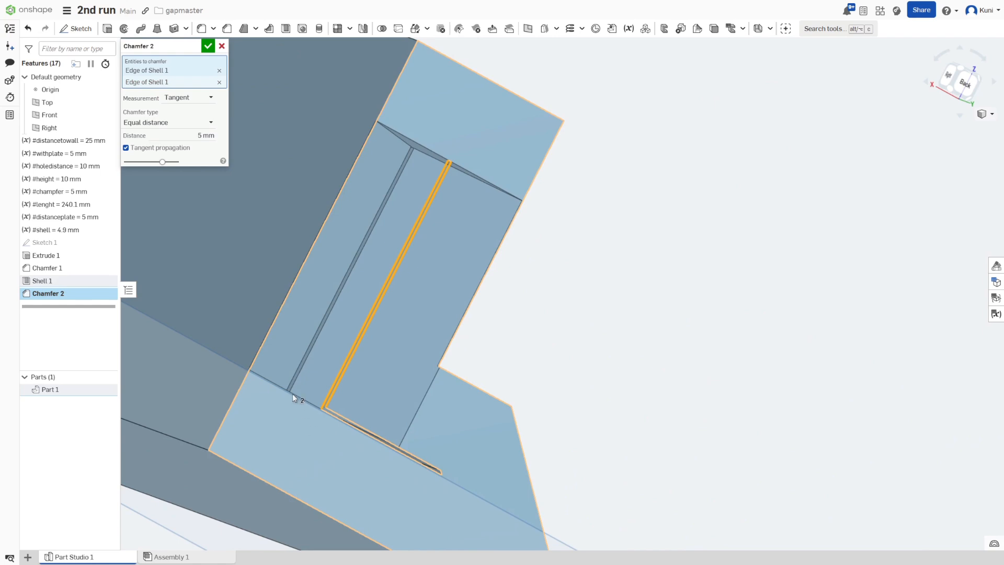
# Add edges of the slot's shorter leg to the chamfer and drop one conflicting edge, leaving four edges selected
pyautogui.moveTo(292, 394); pyautogui.dragTo(283, 388, button='right')
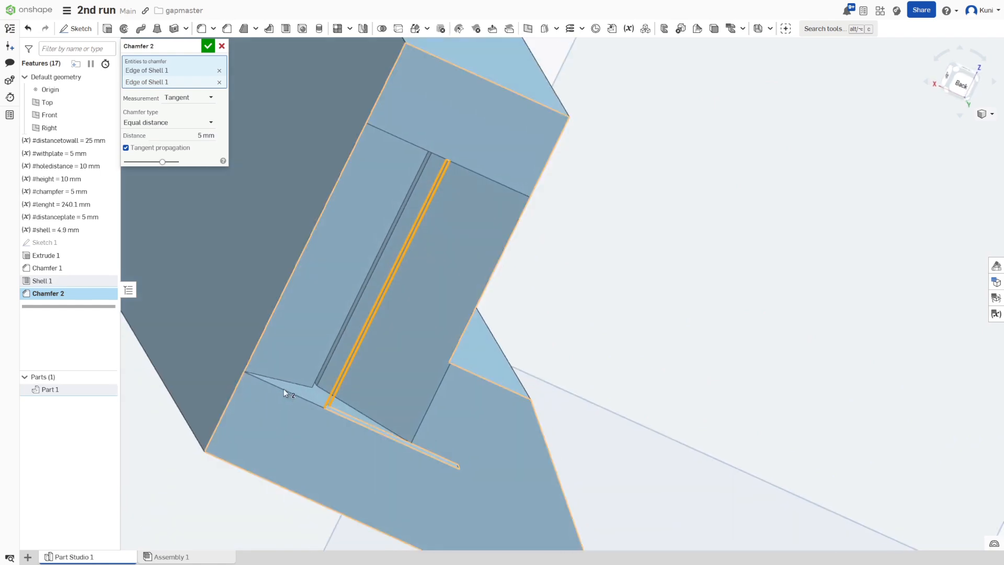
pyautogui.click(338, 418)
pyautogui.moveTo(340, 418); pyautogui.dragTo(459, 474, button='right')
pyautogui.click(459, 471)
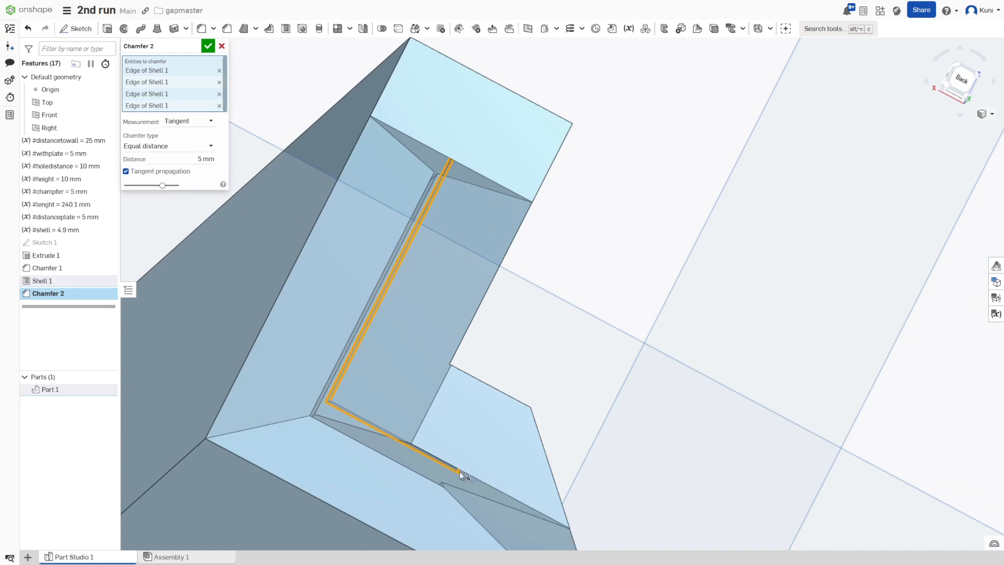
pyautogui.click(440, 461)
pyautogui.moveTo(428, 445)
pyautogui.mouseDown(button='right')
pyautogui.moveTo(441, 454)
pyautogui.moveTo(418, 445)
pyautogui.mouseUp(button='right')
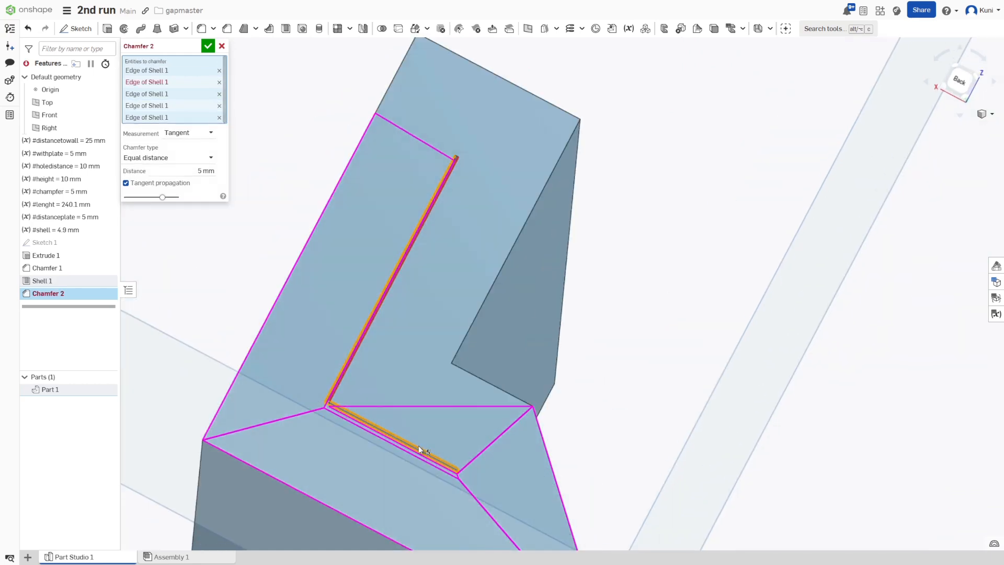
pyautogui.click(219, 84)
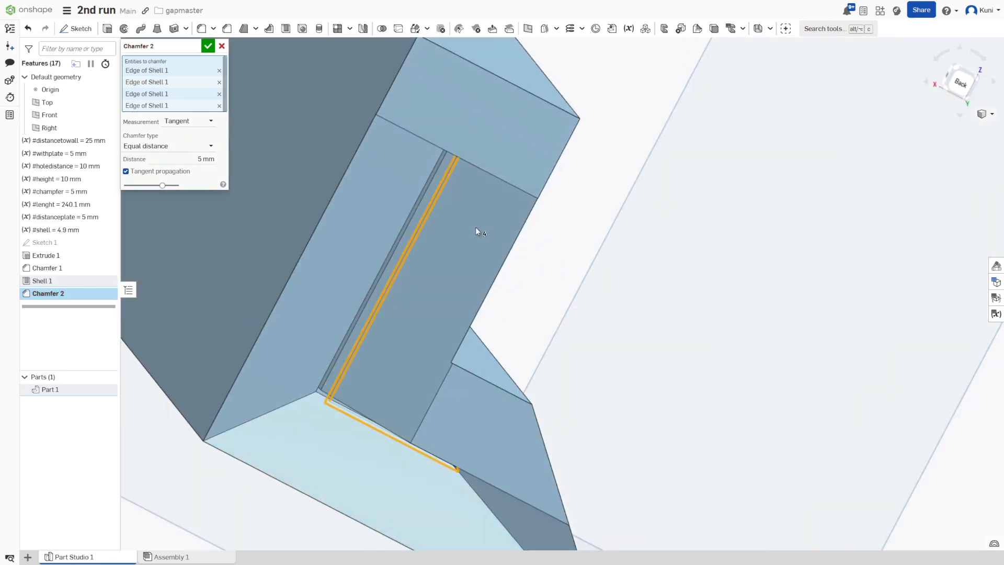
pyautogui.moveTo(476, 230)
pyautogui.mouseDown(button='right')
pyautogui.moveTo(487, 247)
pyautogui.moveTo(491, 231)
pyautogui.moveTo(484, 245)
pyautogui.mouseUp(button='right')
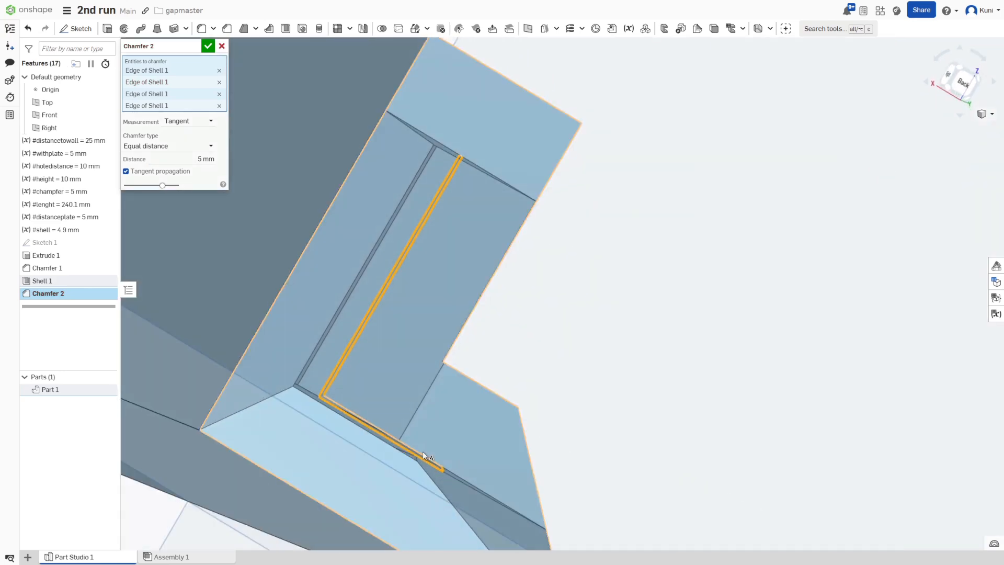
pyautogui.click(416, 450)
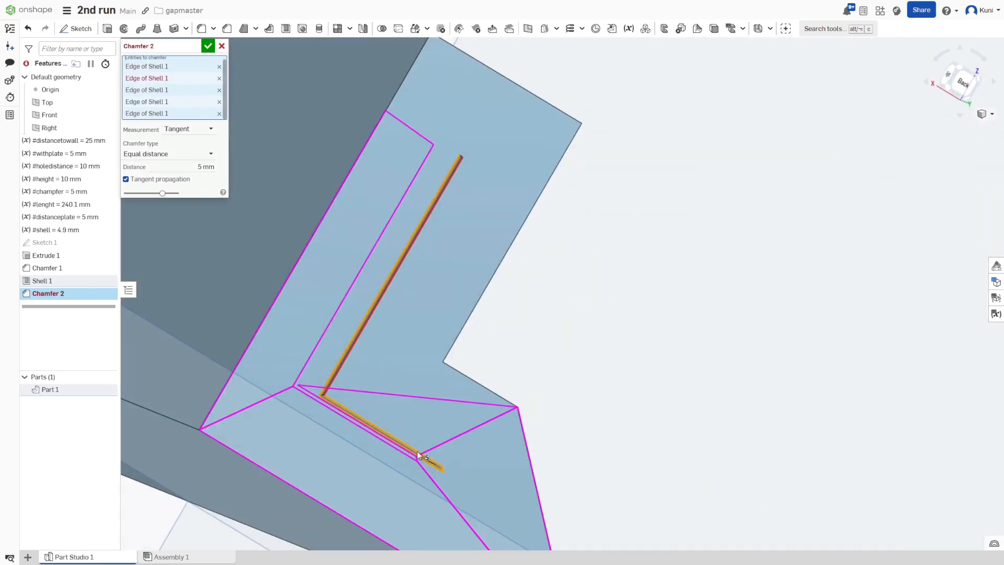
pyautogui.click(219, 117)
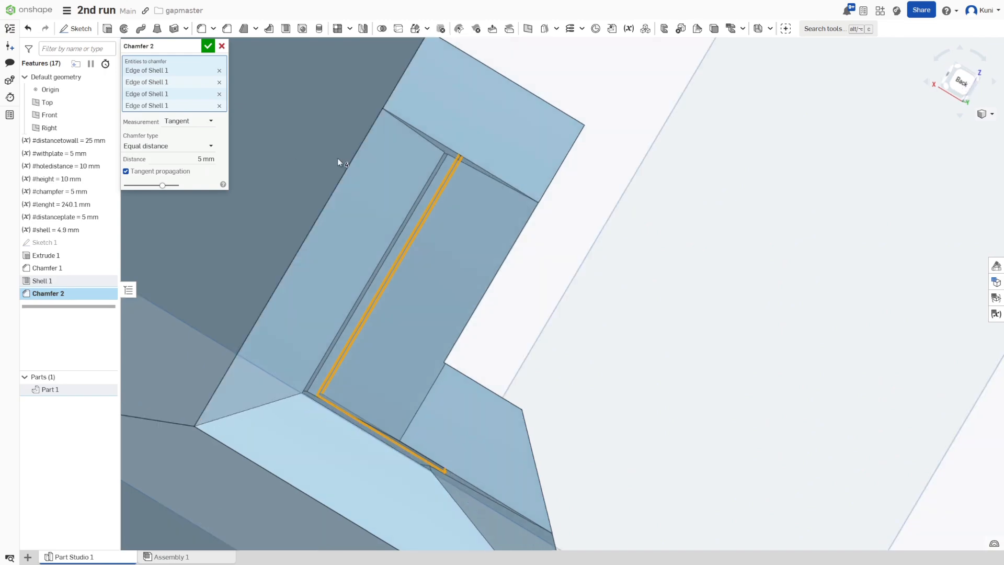
# Add the remaining two edges so all six edges of the L-shaped slot are chamfered at 5 mm, and accept the chamfer
pyautogui.moveTo(337, 157); pyautogui.dragTo(455, 143, button='right')
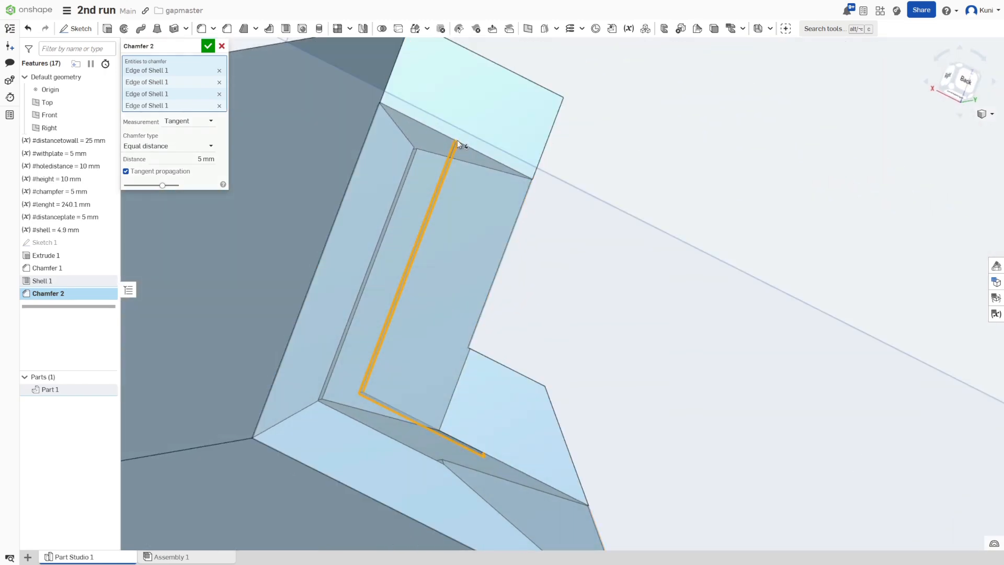
pyautogui.click(456, 141)
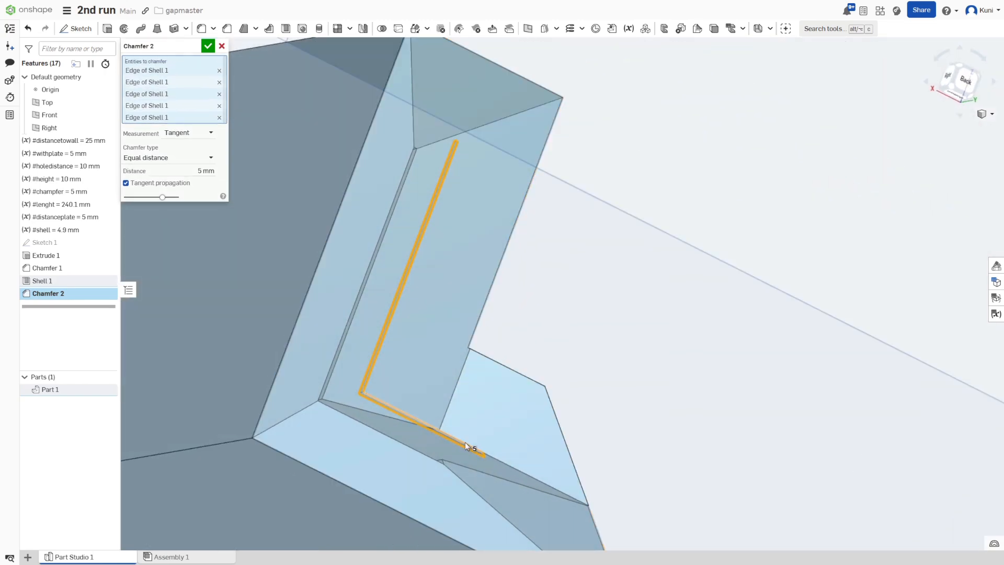
pyautogui.click(465, 441)
pyautogui.moveTo(465, 442); pyautogui.dragTo(434, 407, button='right')
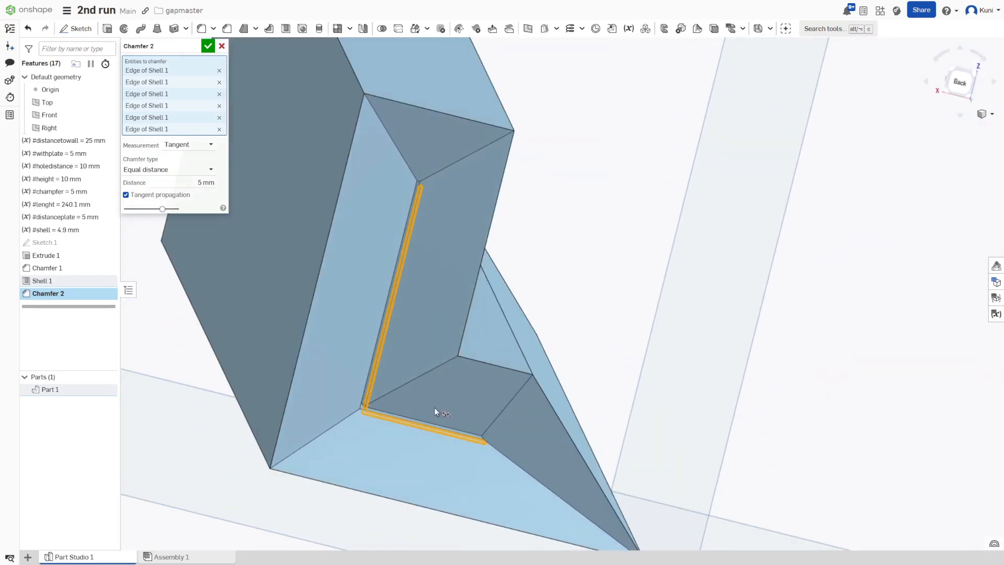
pyautogui.click(208, 46)
# Inspect the chamfered bar from several angles and check the length of its long upper edge
pyautogui.moveTo(457, 217); pyautogui.dragTo(554, 246, button='right')
pyautogui.moveTo(674, 165); pyautogui.dragTo(849, 152, button='right')
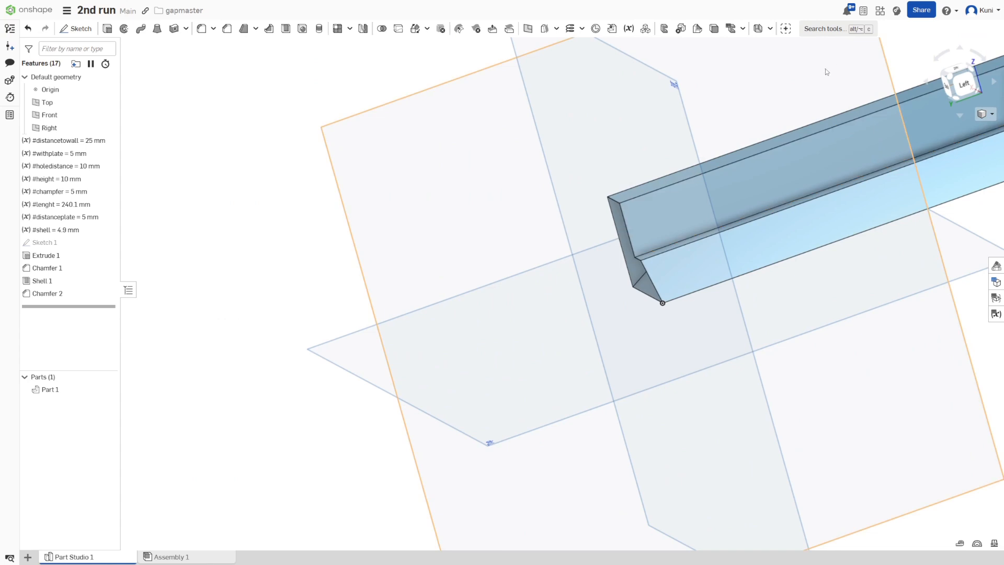
pyautogui.moveTo(825, 68); pyautogui.dragTo(941, 105, button='right')
pyautogui.click(981, 114)
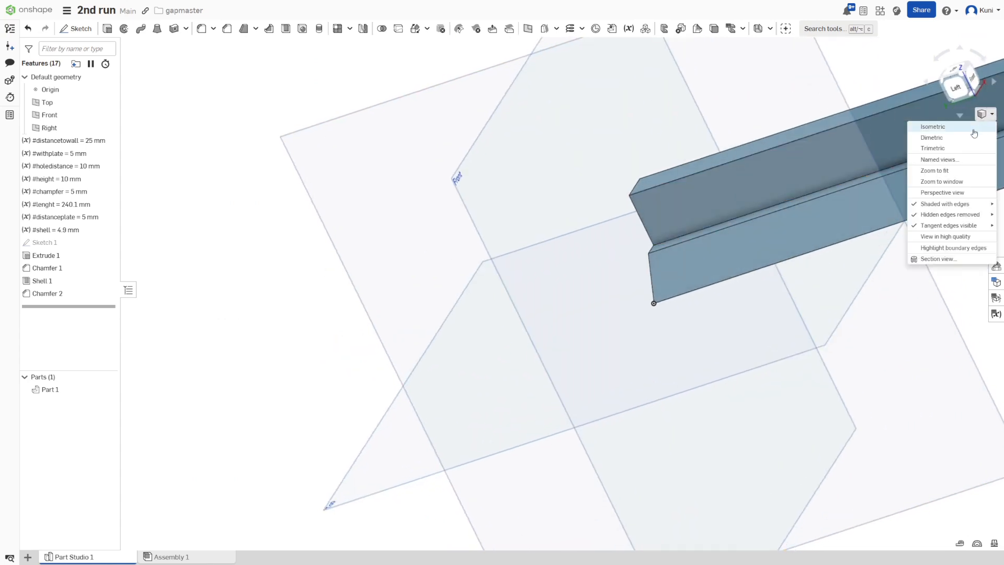
pyautogui.click(982, 114)
pyautogui.click(933, 128)
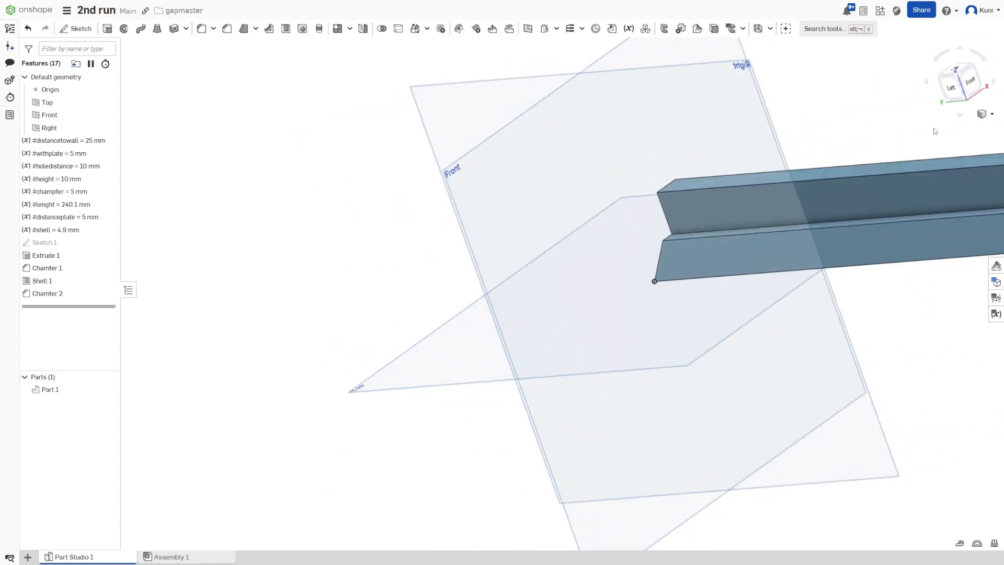
pyautogui.moveTo(692, 228); pyautogui.dragTo(706, 298, button='right')
pyautogui.click(630, 282)
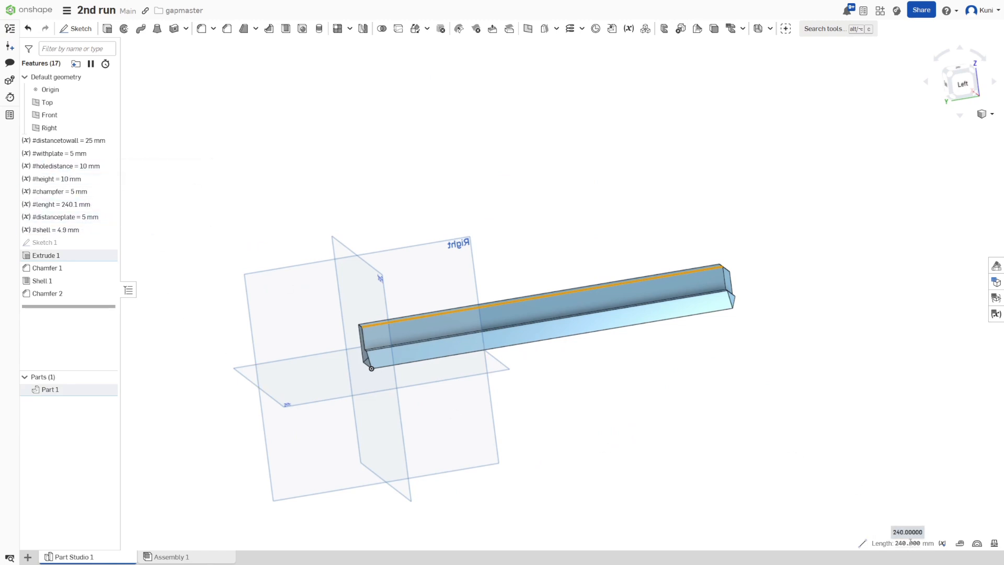
pyautogui.moveTo(605, 457); pyautogui.dragTo(578, 284, button='right')
pyautogui.scroll(3, 599, 230)
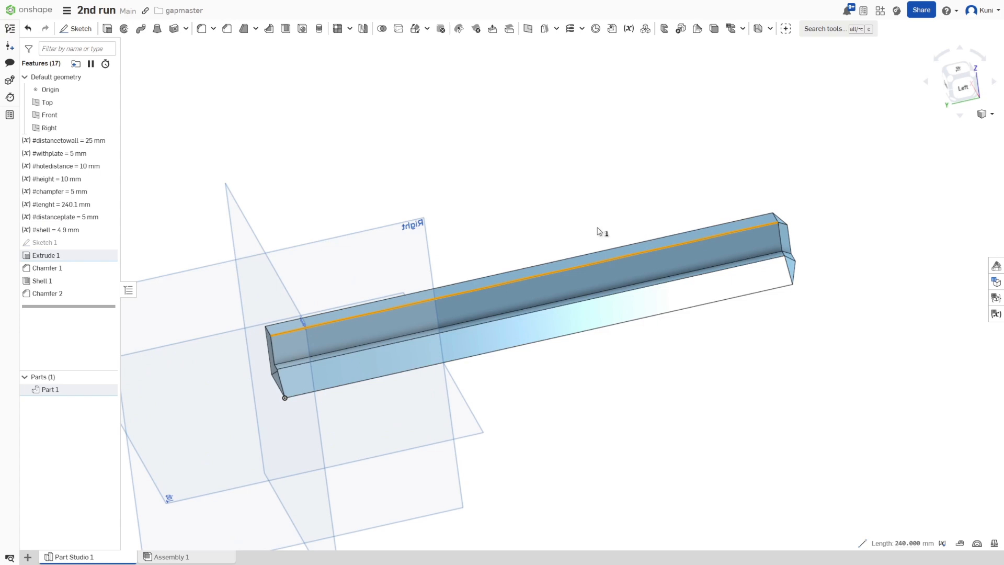
pyautogui.click(589, 198)
pyautogui.moveTo(596, 197); pyautogui.dragTo(569, 188, button='right')
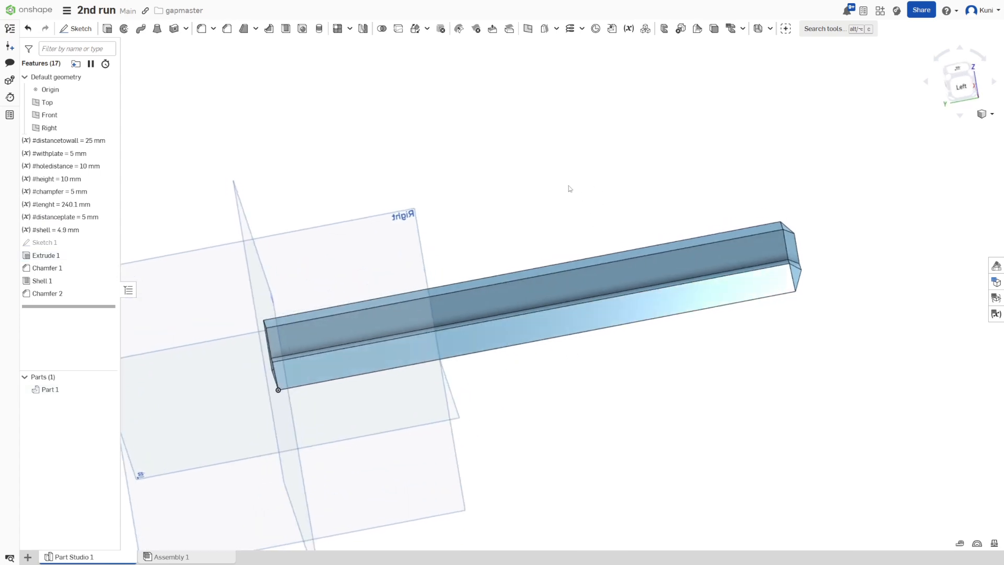
# On the bar's upper long side face, sketch two connected collinear lines about 36 mm and 148 mm long, starting at the chamfered end's edge
pyautogui.scroll(3, 544, 195)
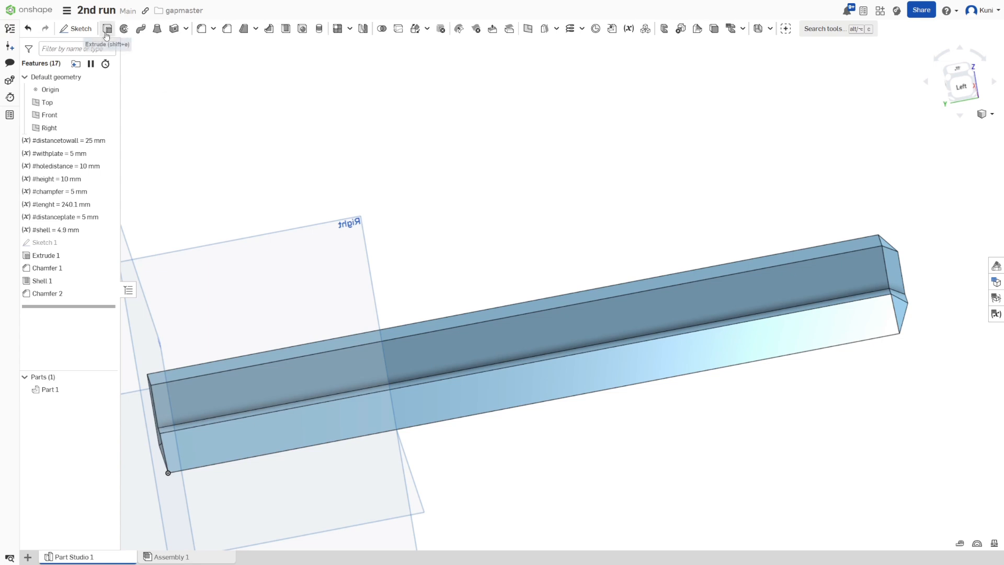
pyautogui.click(79, 28)
pyautogui.click(719, 316)
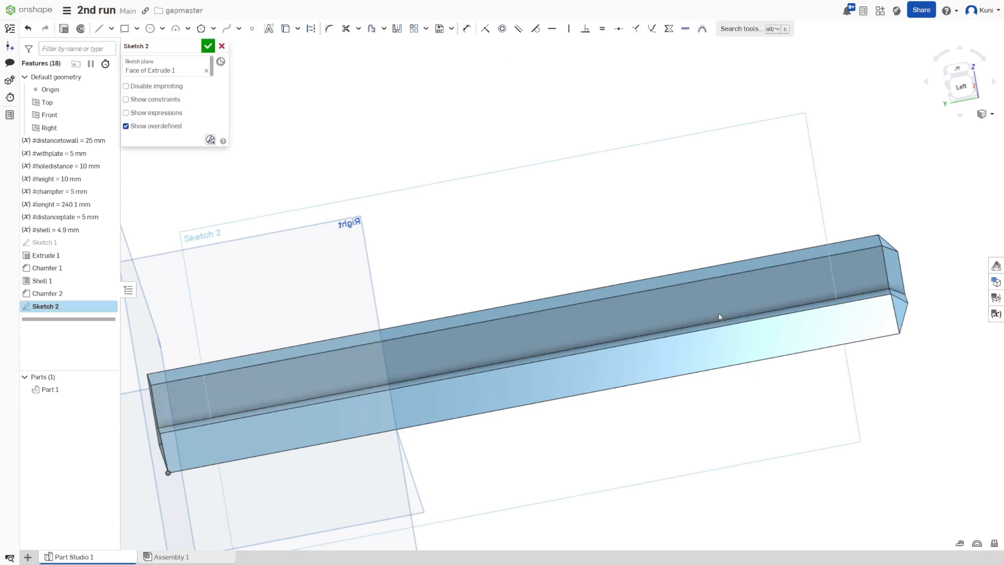
pyautogui.scroll(3, 938, 287)
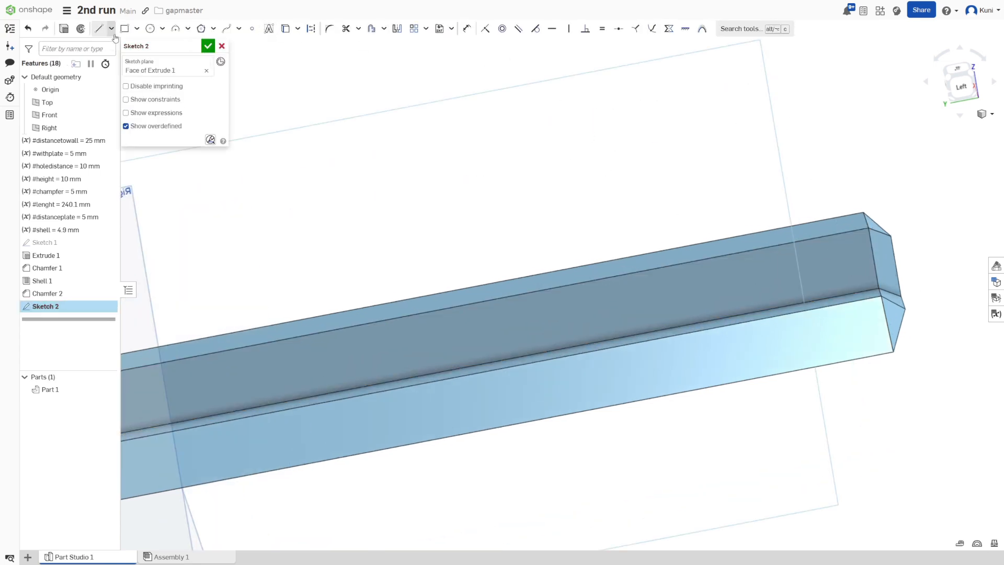
pyautogui.click(99, 29)
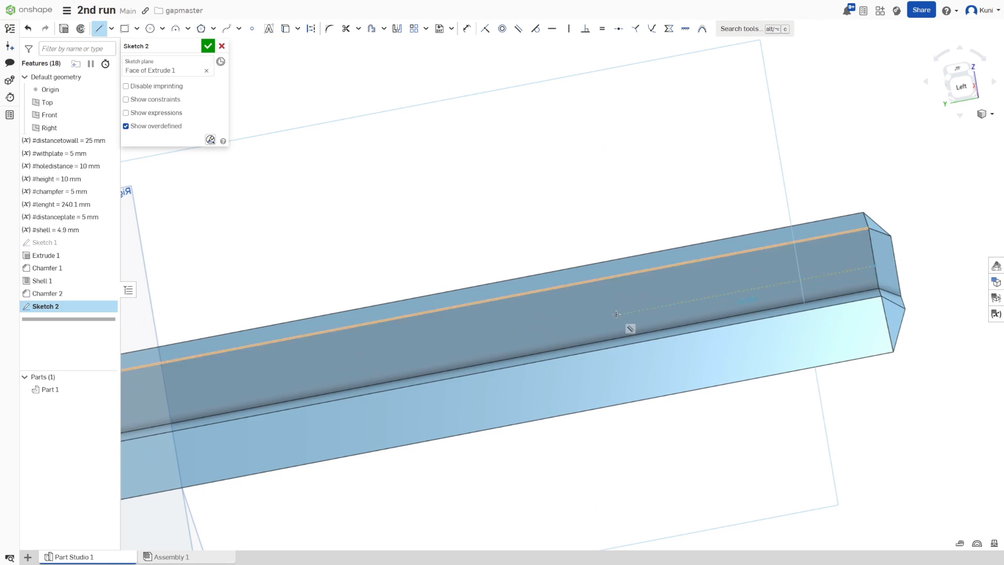
pyautogui.moveTo(614, 316); pyautogui.dragTo(622, 294, button='right')
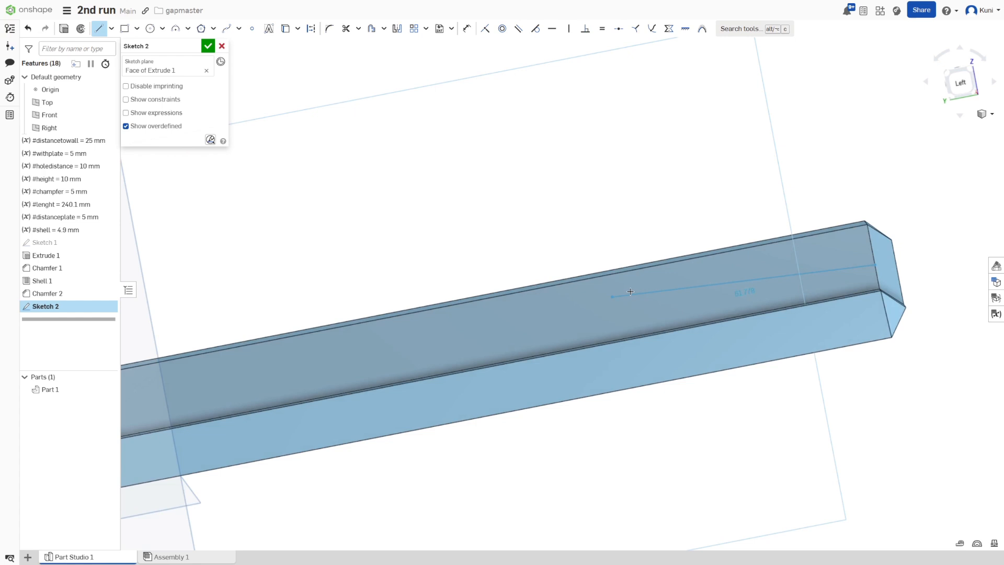
pyautogui.click(961, 85)
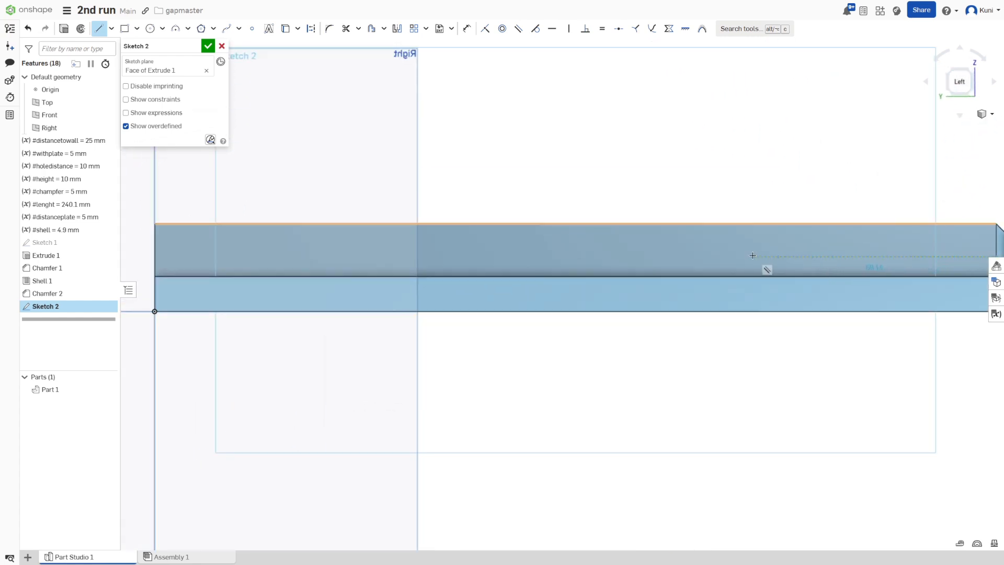
pyautogui.click(868, 256)
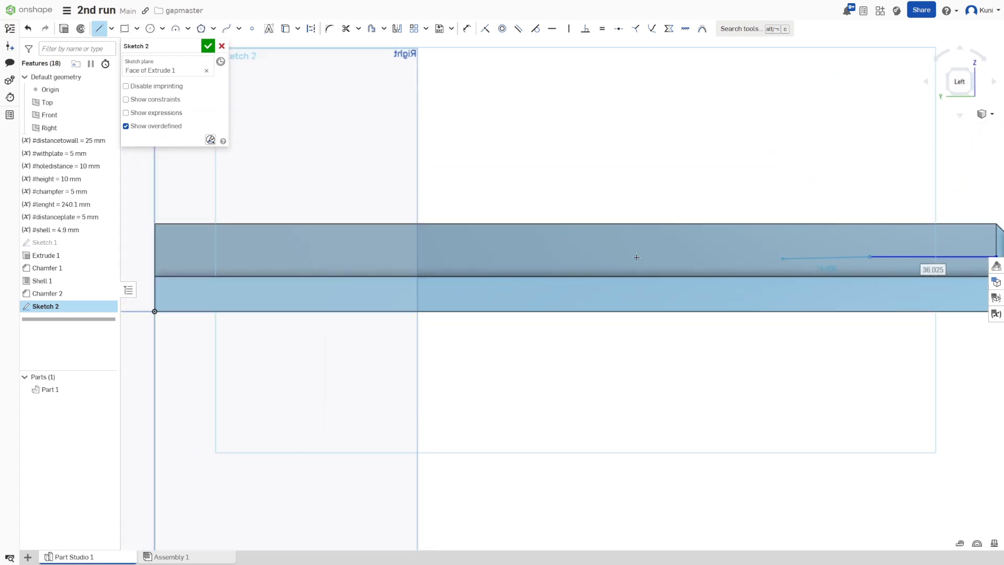
pyautogui.click(351, 255)
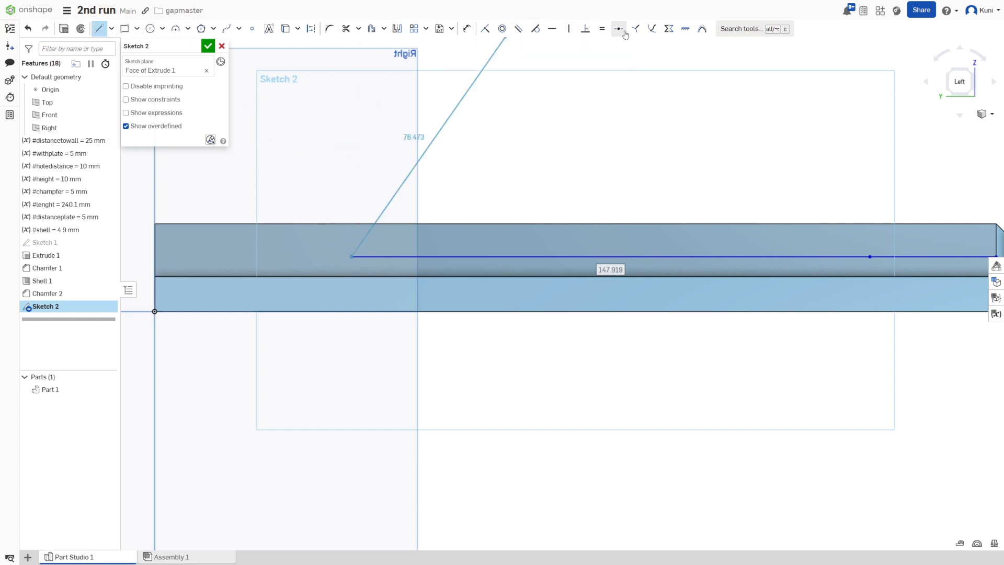
# Dimension the short line at the chamfered end to #holedistance
pyautogui.click(466, 30)
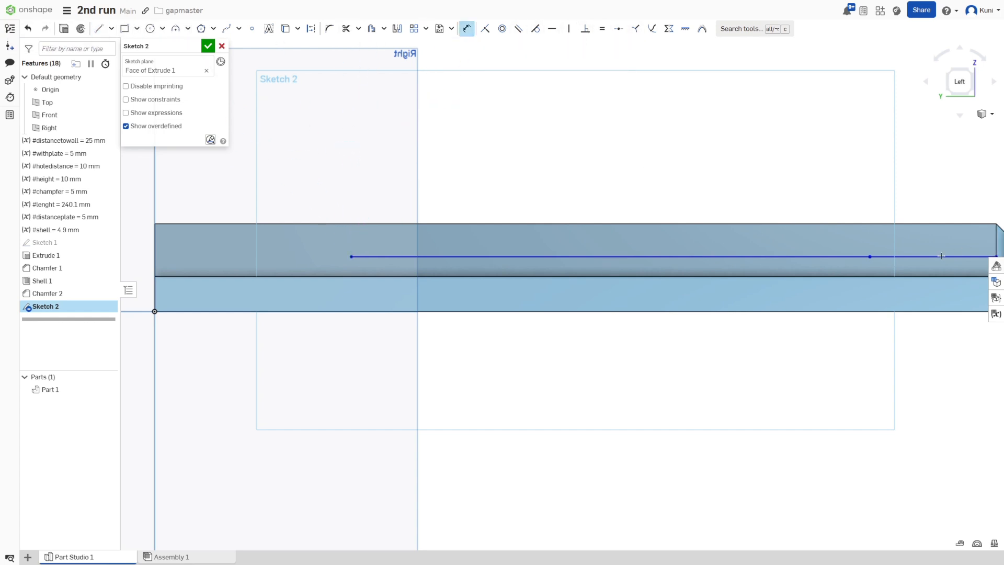
pyautogui.click(923, 255)
pyautogui.click(699, 152)
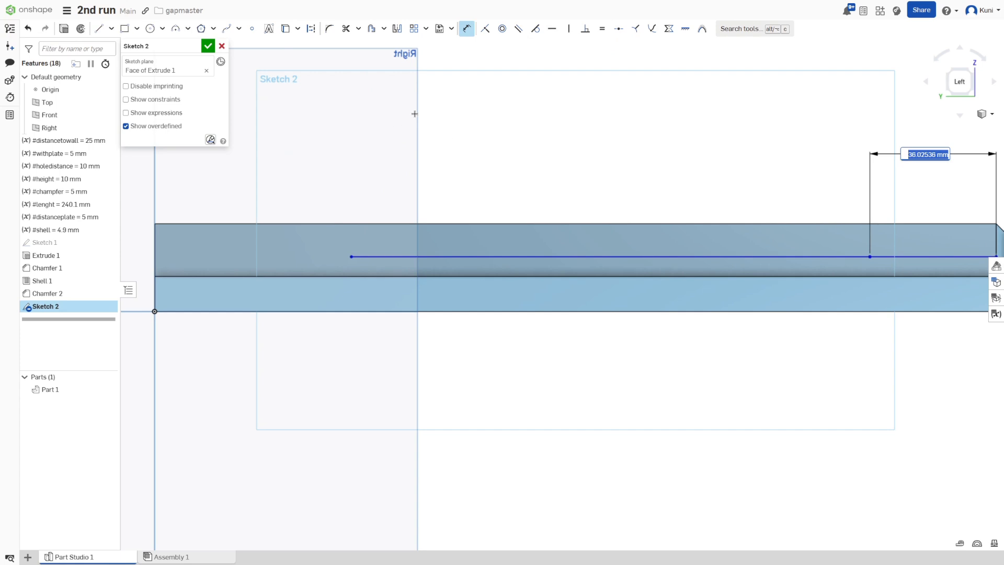
pyautogui.write('#ho')
pyautogui.press('Return')
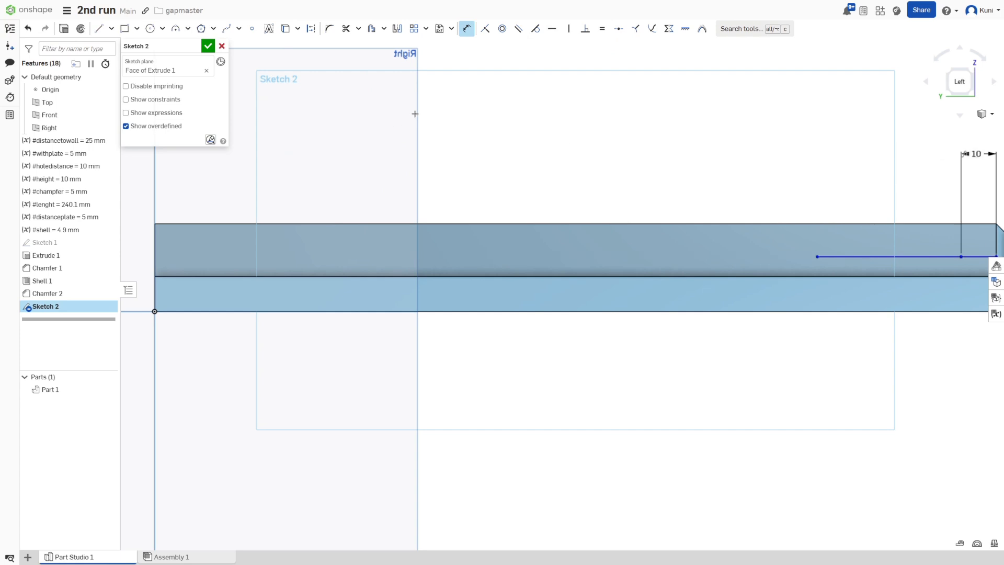
# Dimension the longer line to #lenght-2*#holedistance
pyautogui.click(843, 254)
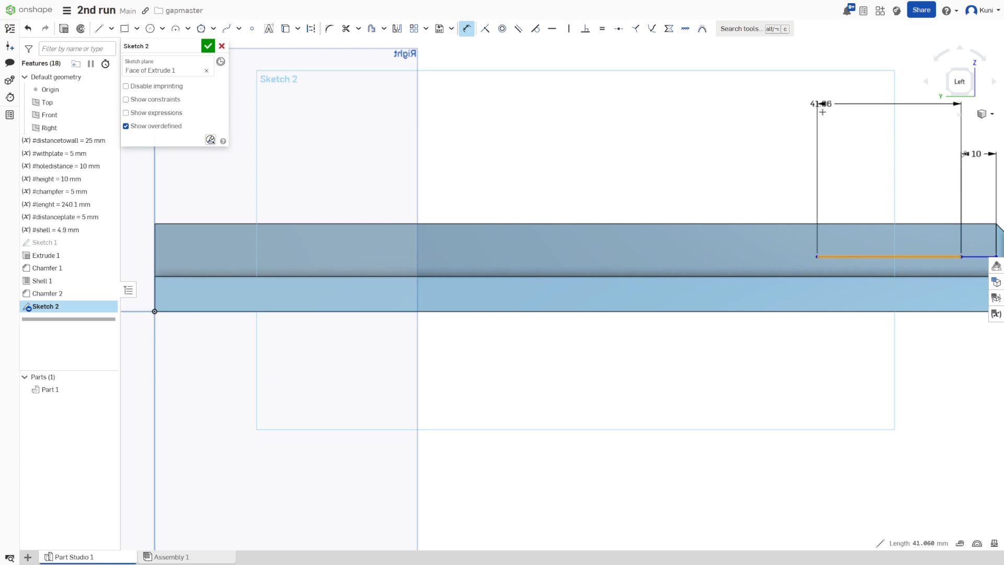
pyautogui.click(824, 118)
pyautogui.write('#le')
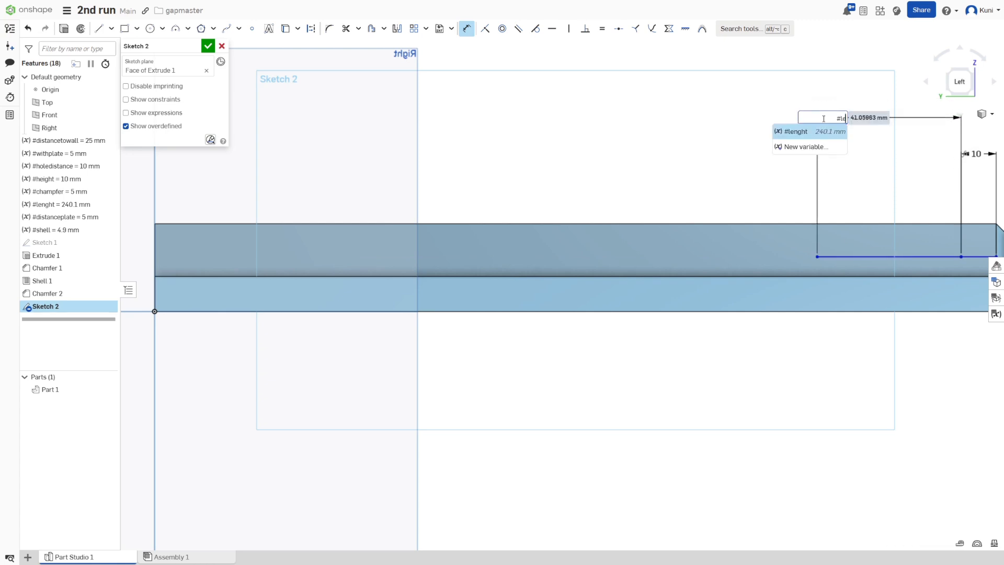
pyautogui.write('n')
pyautogui.press('Return')
pyautogui.write('*')
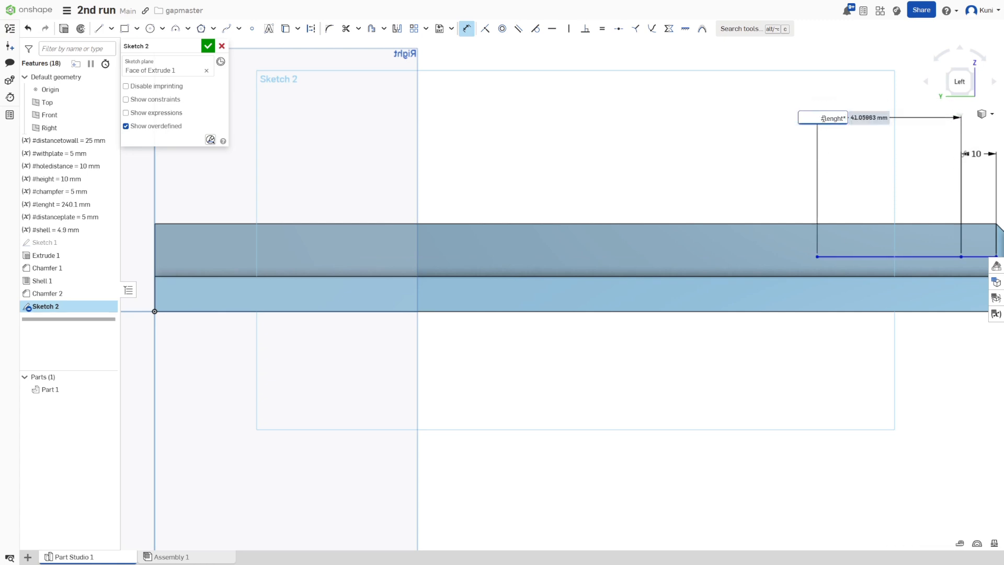
pyautogui.press('BackSpace')
pyautogui.write('-')
pyautogui.write('2*#Ho')
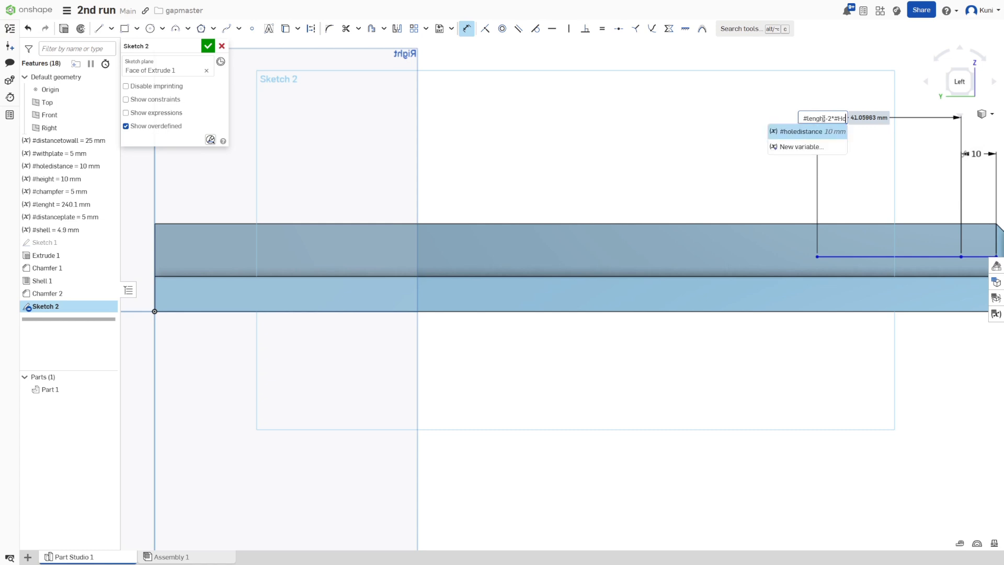
pyautogui.press('Return')
pyautogui.press('Return')
pyautogui.moveTo(684, 104)
pyautogui.mouseDown(button='right')
pyautogui.moveTo(567, 123)
pyautogui.moveTo(541, 147)
pyautogui.mouseUp(button='right')
pyautogui.scroll(-2, 509, 132)
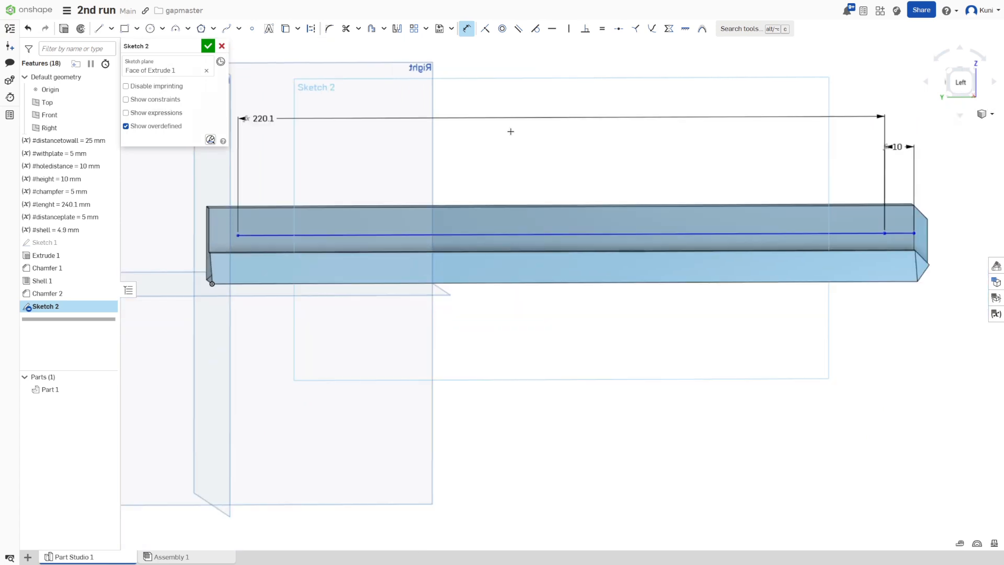
# Dimension the distance from the sketched lines to the side face's lower edge as #holedistance and finish the sketch
pyautogui.click(903, 233)
pyautogui.click(898, 250)
pyautogui.scroll(1, 980, 232)
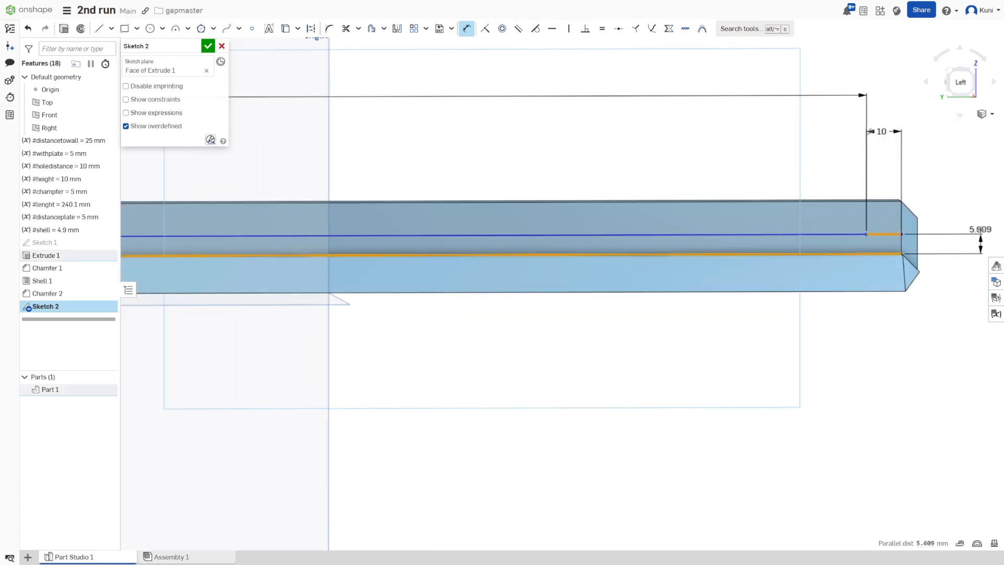
pyautogui.moveTo(982, 229); pyautogui.dragTo(981, 230, button='right')
pyautogui.click(981, 228)
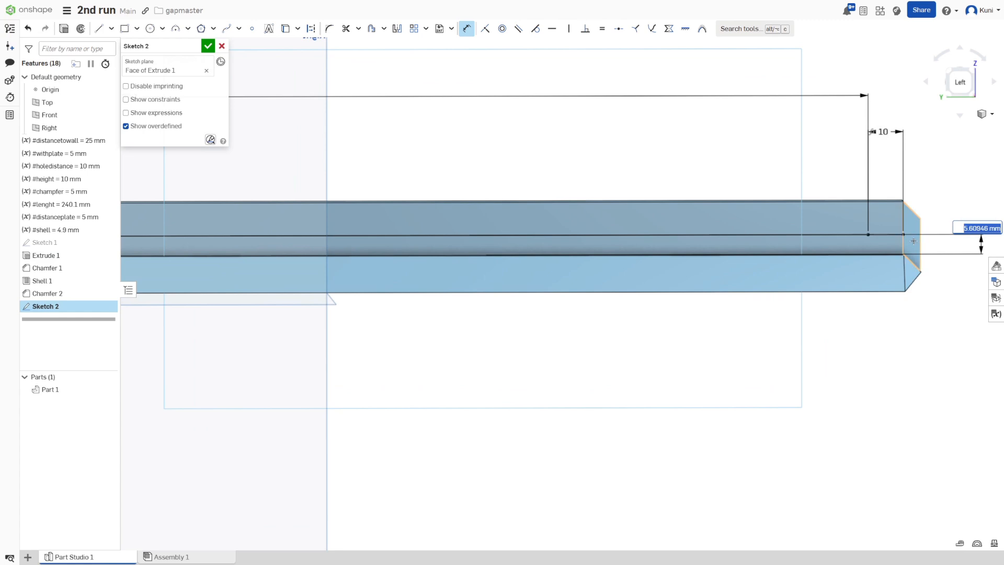
pyautogui.write('#h')
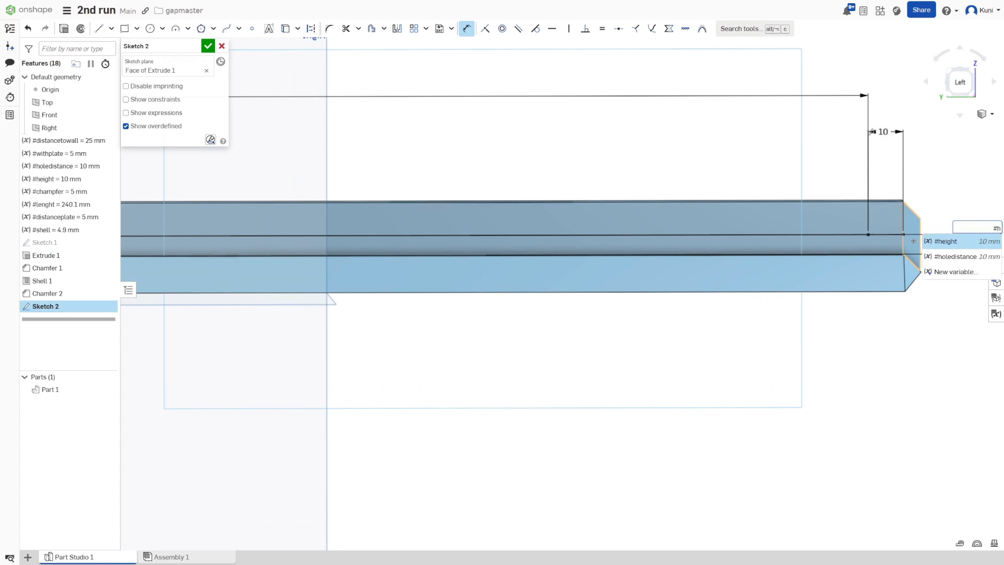
pyautogui.press('Down')
pyautogui.press('Return')
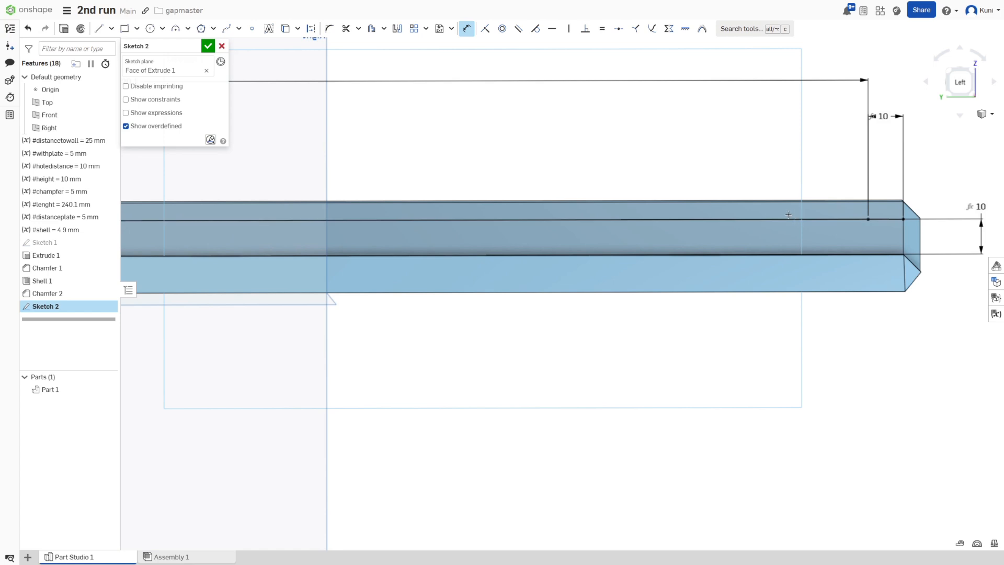
pyautogui.click(208, 46)
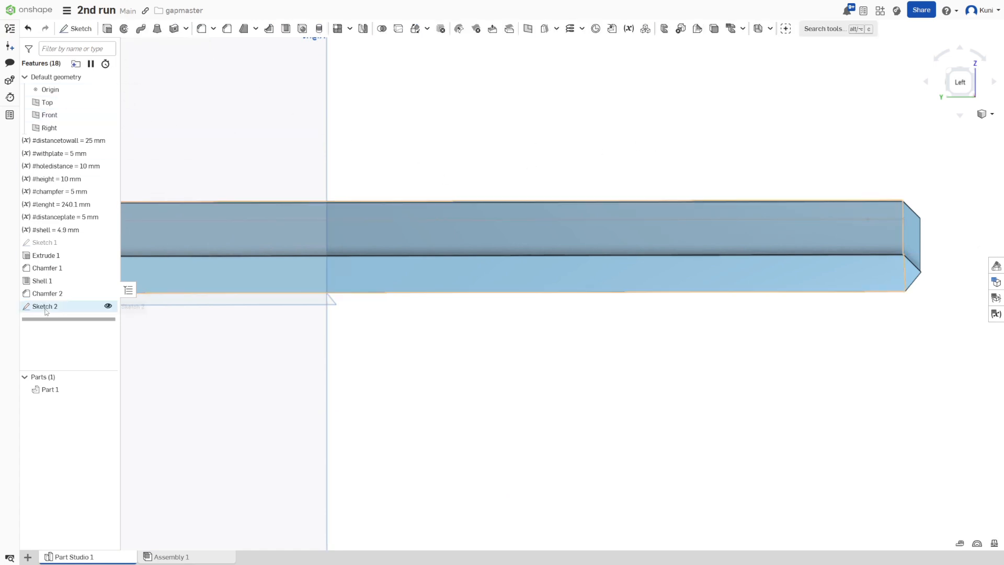
# Reopen Sketch 2, place points at both ends of the longer line, and finish the sketch
pyautogui.doubleClick(102, 306)
pyautogui.click(252, 28)
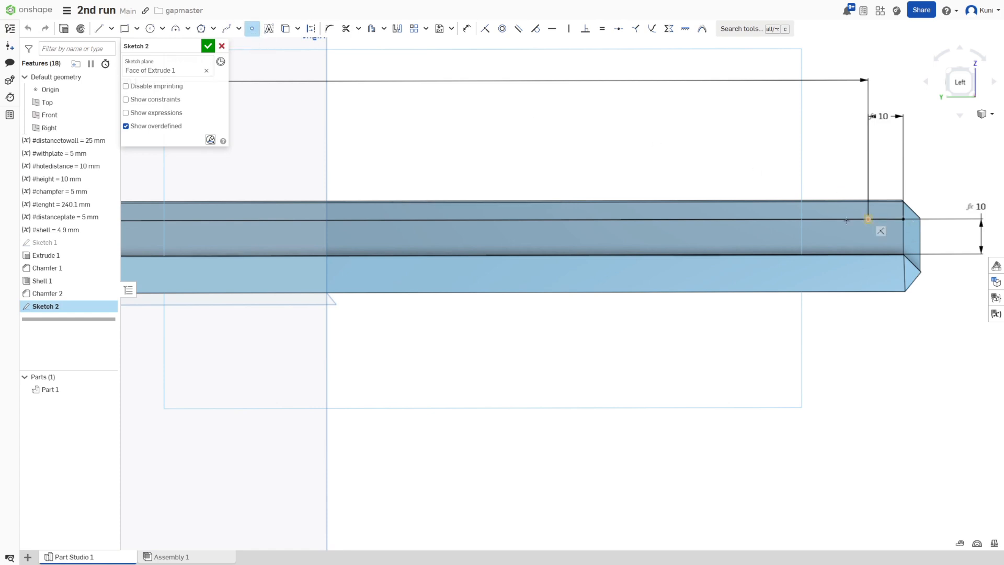
pyautogui.scroll(-4, 186, 219)
pyautogui.moveTo(175, 230); pyautogui.dragTo(203, 222, button='right')
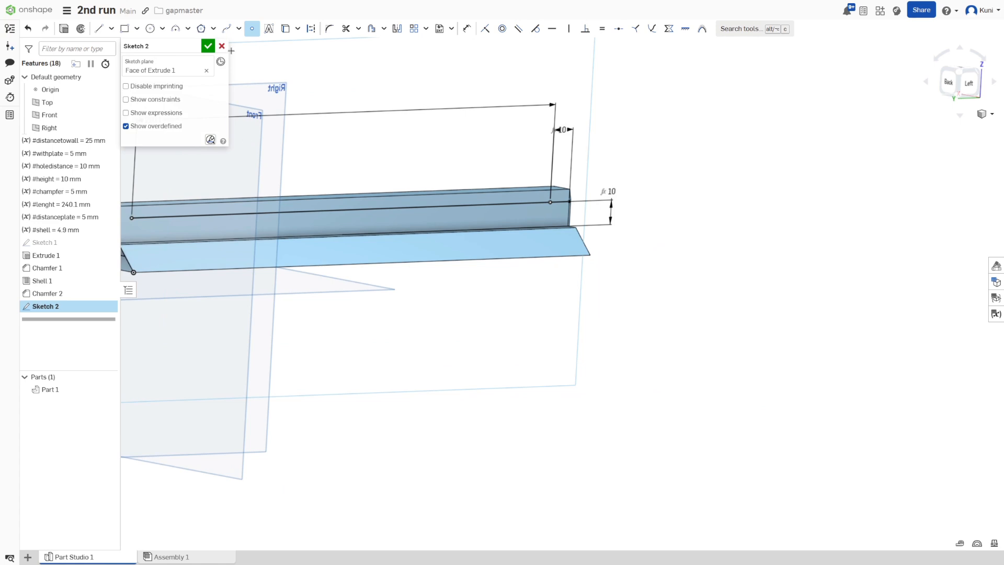
pyautogui.click(207, 46)
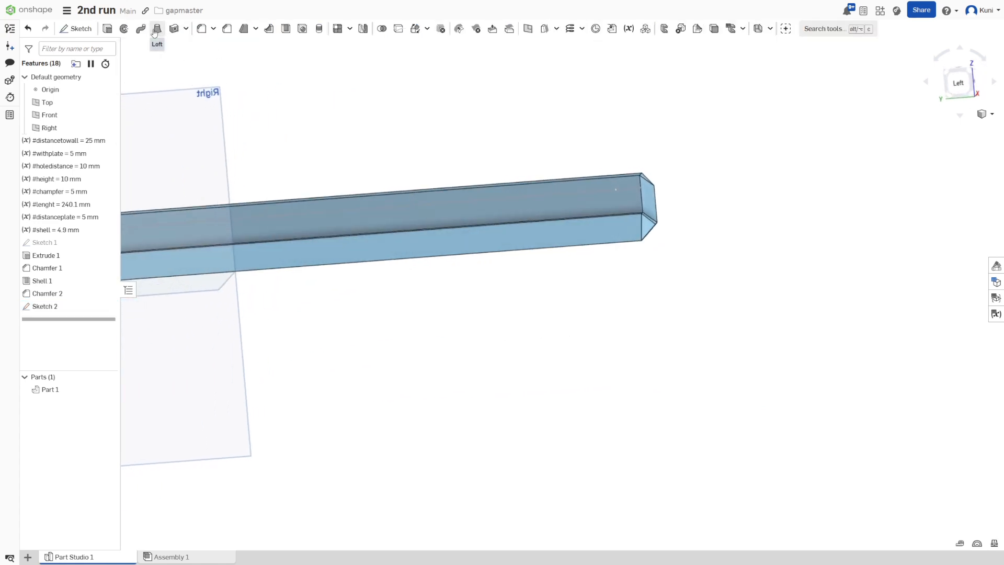
# Start a metric Hole feature of type Drilled at the sketch point near the chamfered end
pyautogui.click(302, 29)
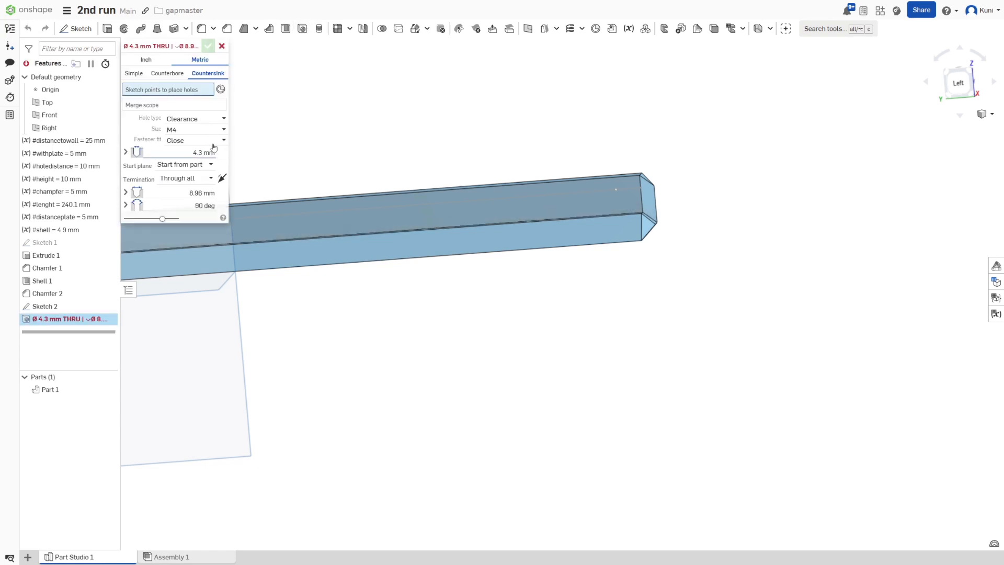
pyautogui.click(197, 119)
pyautogui.click(195, 131)
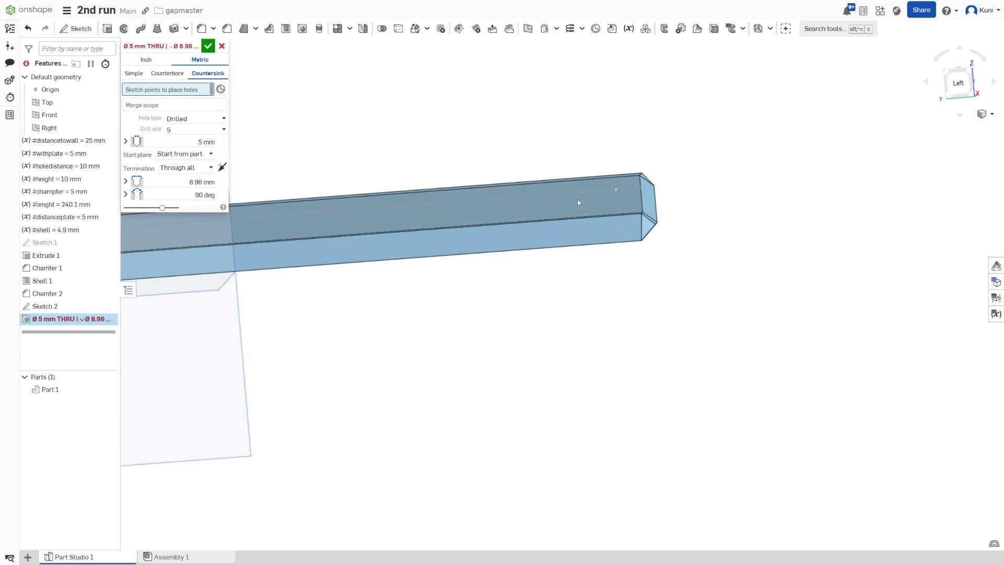
pyautogui.click(615, 190)
pyautogui.moveTo(365, 152)
pyautogui.mouseDown(button='right')
pyautogui.moveTo(388, 150)
pyautogui.moveTo(335, 159)
pyautogui.mouseUp(button='right')
pyautogui.scroll(2, 296, 149)
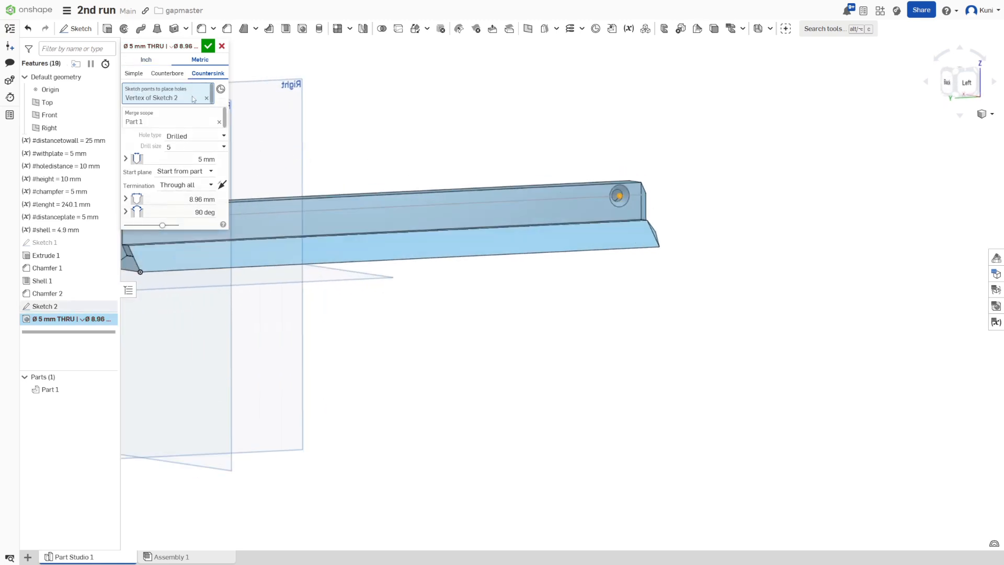
# Make the hole style Simple and set its drill size to 4.3 mm
pyautogui.click(135, 74)
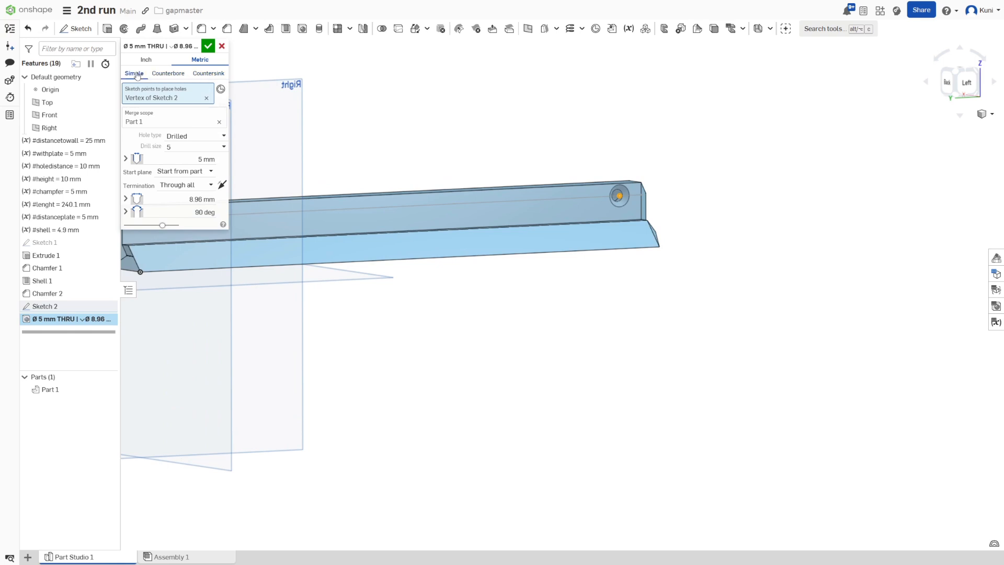
pyautogui.click(182, 146)
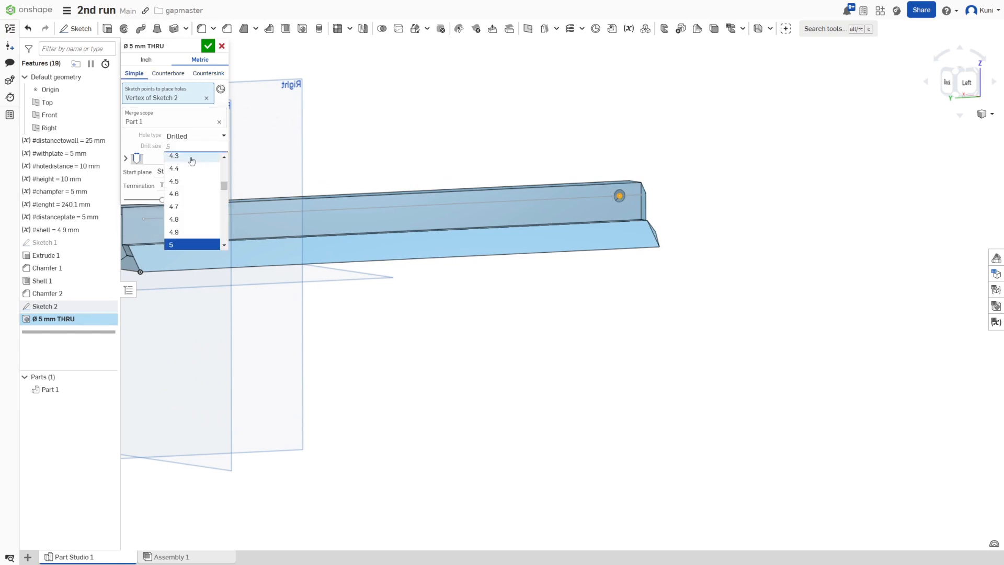
pyautogui.click(199, 156)
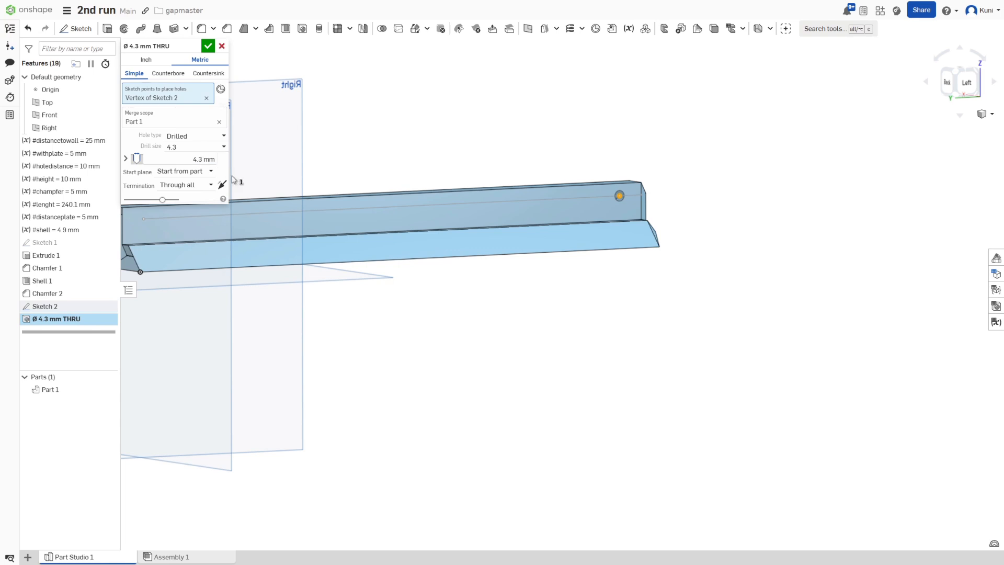
# Add the sketch point at the bar's opposite end as a second hole position and apply the through-all Hole feature
pyautogui.scroll(-1, 229, 157)
pyautogui.moveTo(230, 157); pyautogui.dragTo(273, 138, button='right')
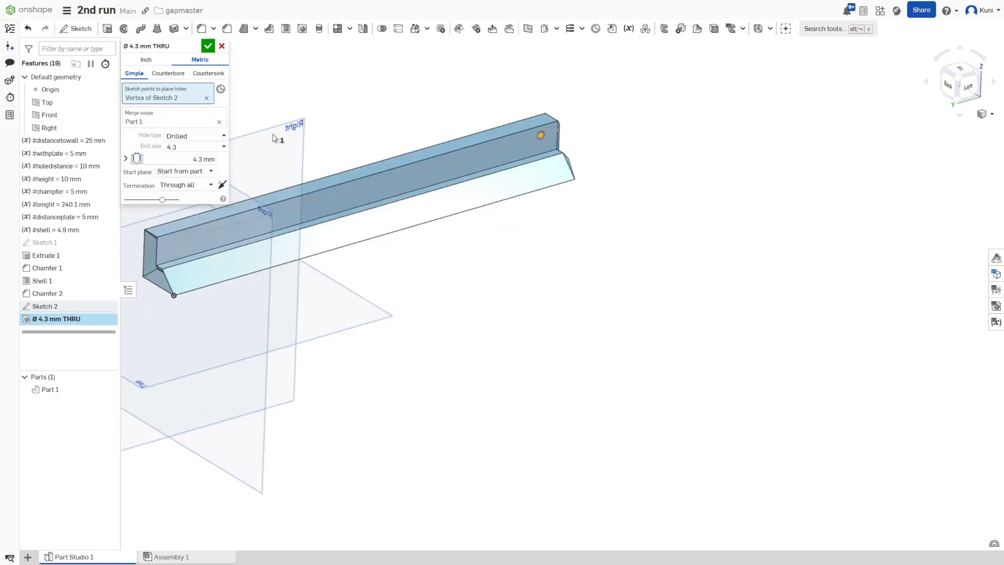
pyautogui.click(171, 243)
pyautogui.moveTo(358, 101)
pyautogui.mouseDown(button='right')
pyautogui.moveTo(338, 92)
pyautogui.moveTo(343, 79)
pyautogui.moveTo(337, 94)
pyautogui.mouseUp(button='right')
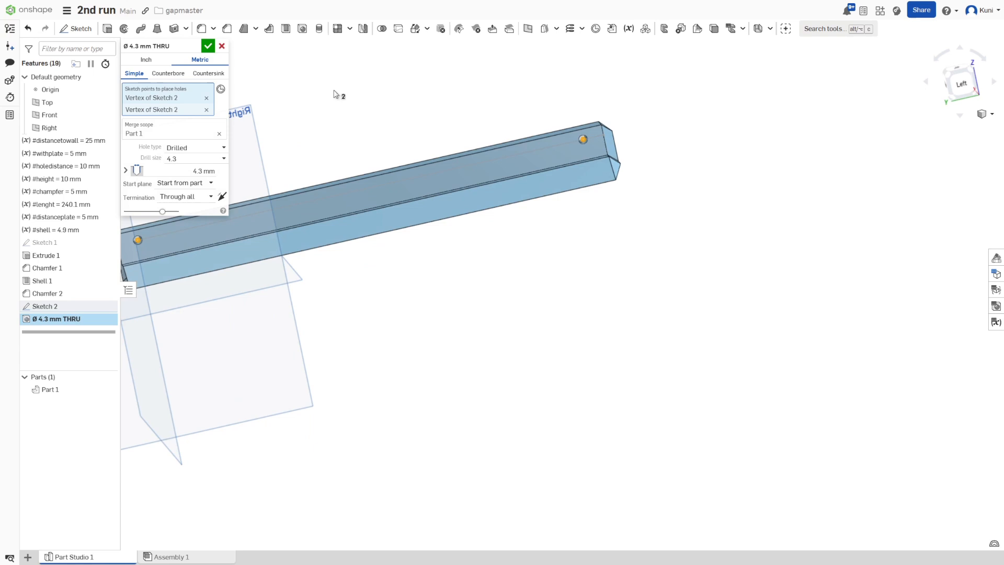
pyautogui.click(209, 49)
# Inspect the drilled bar from several angles, including the trimetric view
pyautogui.moveTo(452, 90)
pyautogui.mouseDown(button='right')
pyautogui.moveTo(417, 80)
pyautogui.moveTo(484, 90)
pyautogui.moveTo(438, 89)
pyautogui.mouseUp(button='right')
pyautogui.moveTo(369, 113); pyautogui.dragTo(254, 132, button='right')
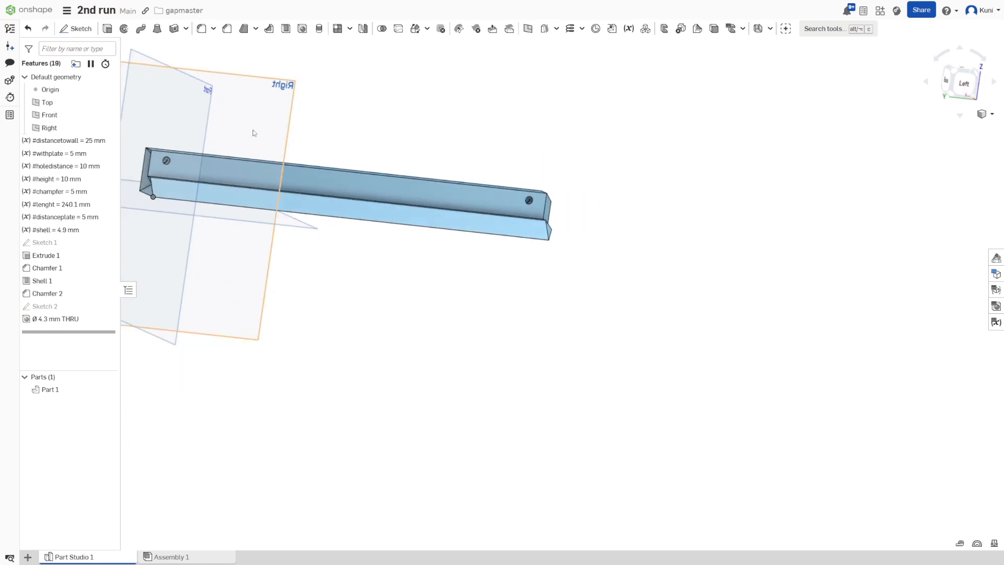
pyautogui.click(982, 114)
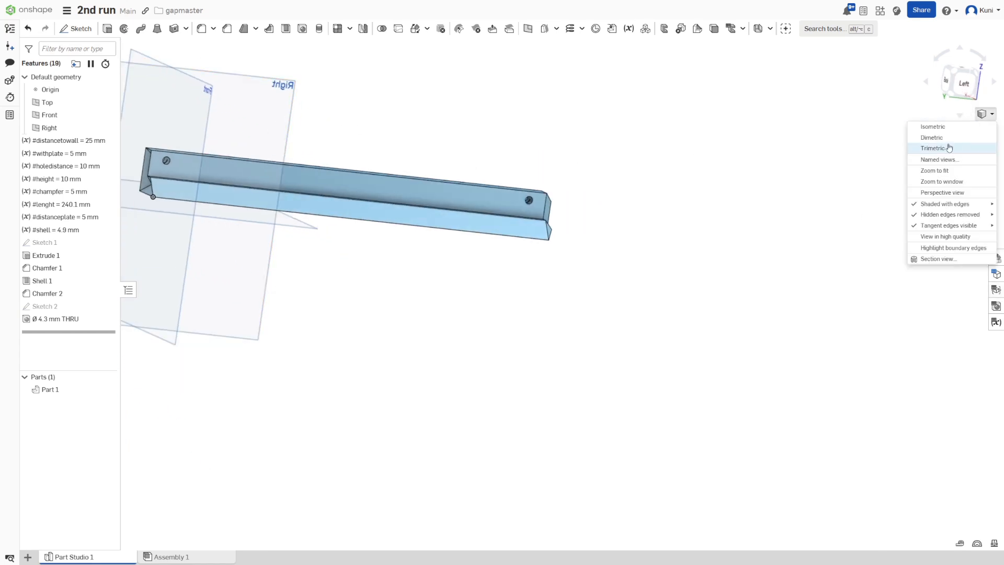
pyautogui.click(946, 148)
pyautogui.moveTo(779, 158); pyautogui.dragTo(640, 249, button='right')
pyautogui.scroll(-3, 639, 249)
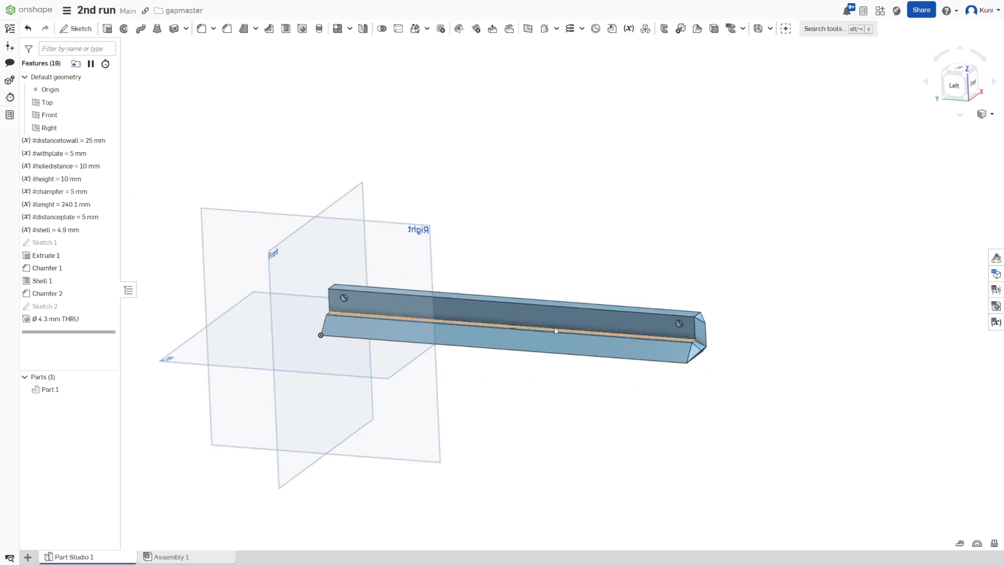
pyautogui.moveTo(522, 370); pyautogui.dragTo(481, 382, button='right')
pyautogui.rightClick(102, 559)
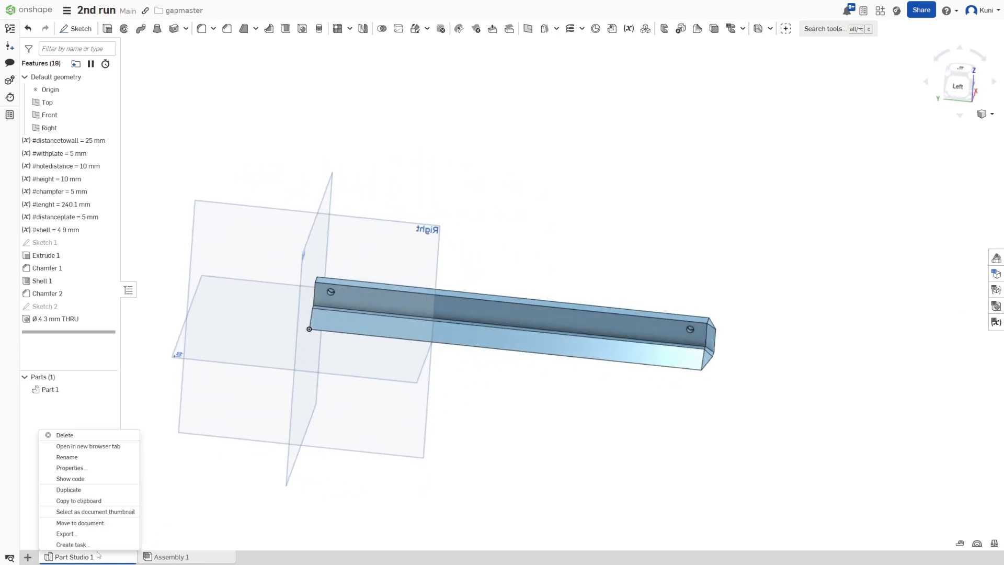
pyautogui.click(89, 532)
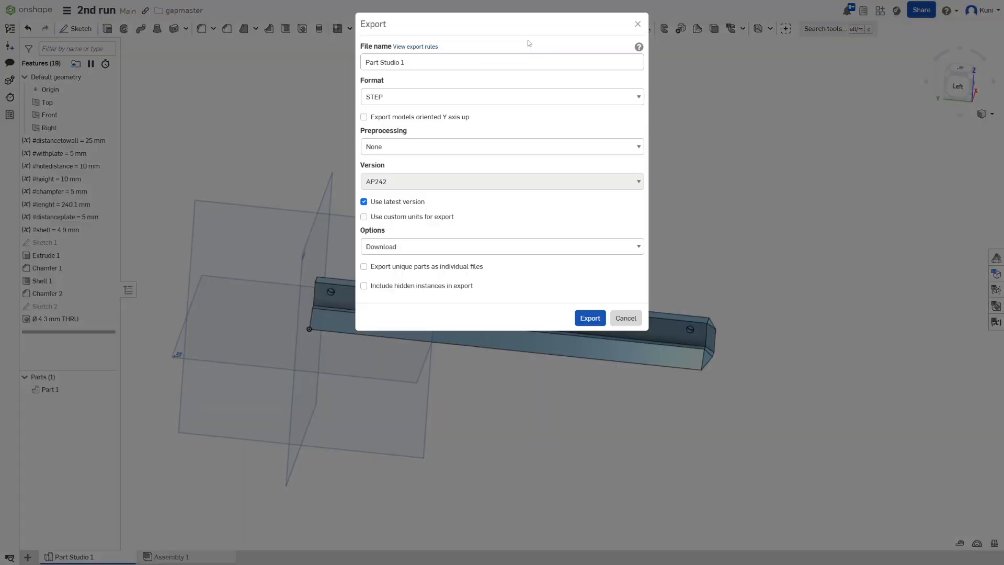
pyautogui.click(407, 62)
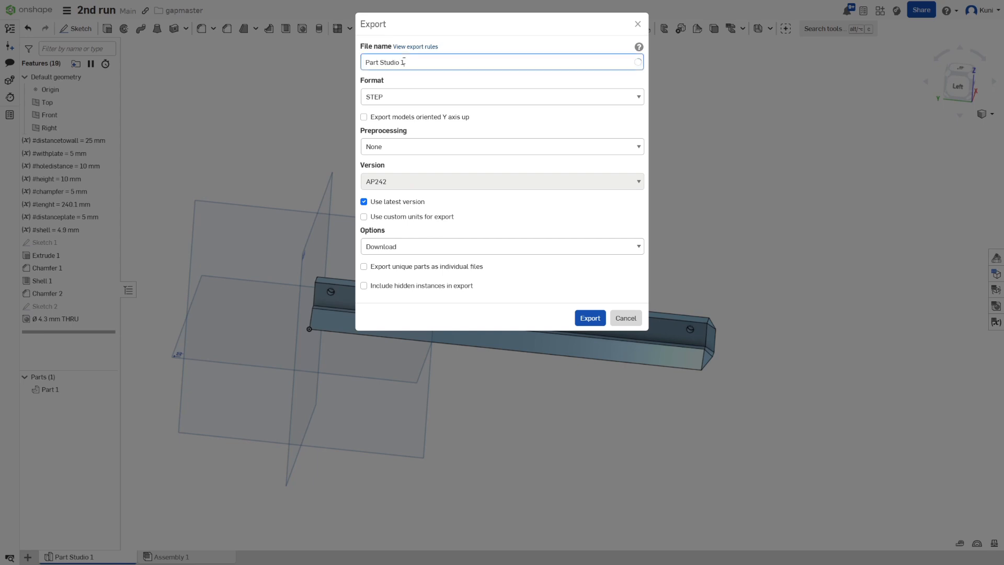
pyautogui.hotkey('ctrl', 'a')
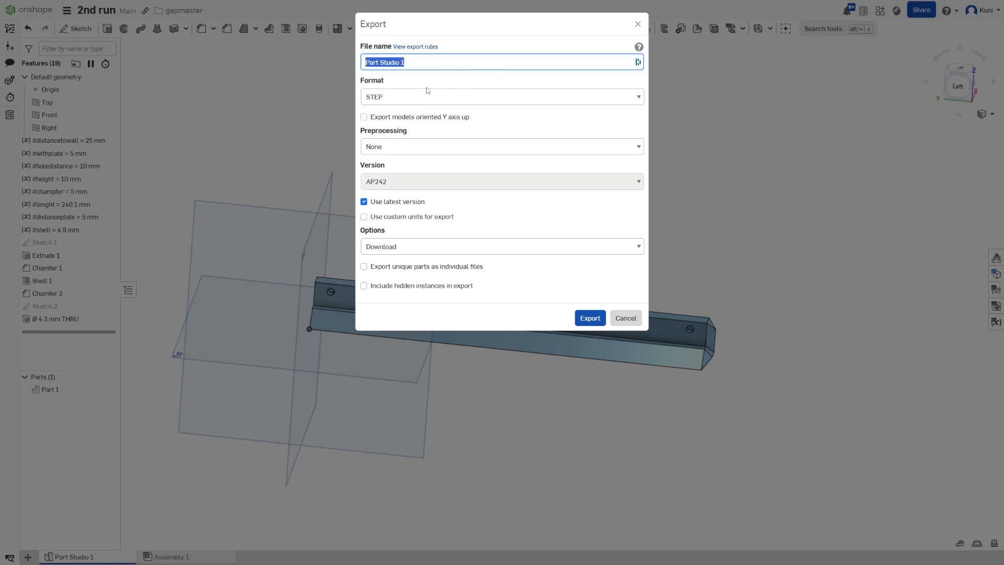
pyautogui.click(634, 316)
pyautogui.scroll(5, 497, 361)
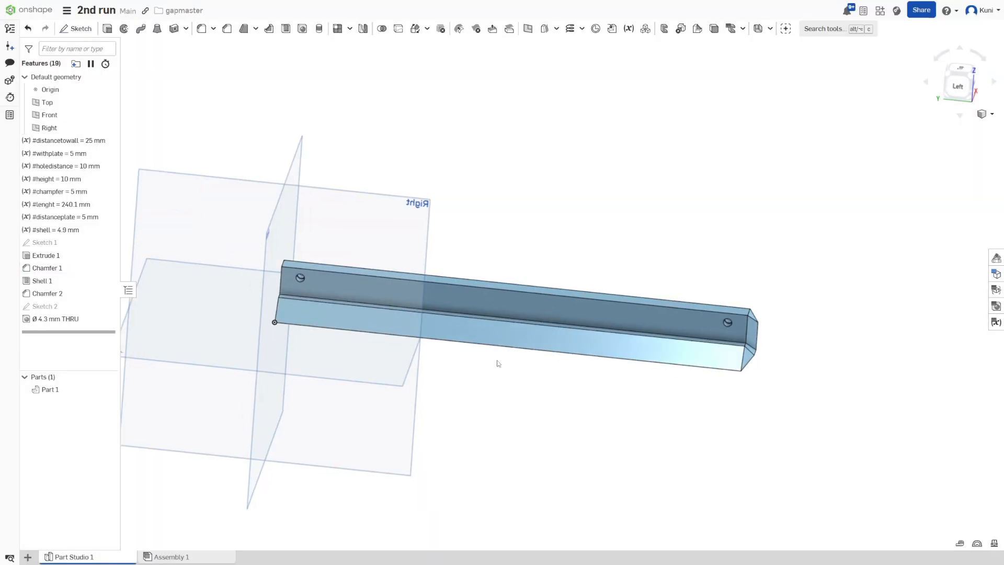
pyautogui.moveTo(490, 364)
pyautogui.mouseDown(button='right')
pyautogui.moveTo(533, 352)
pyautogui.moveTo(478, 382)
pyautogui.moveTo(496, 375)
pyautogui.mouseUp(button='right')
pyautogui.scroll(-3, 449, 361)
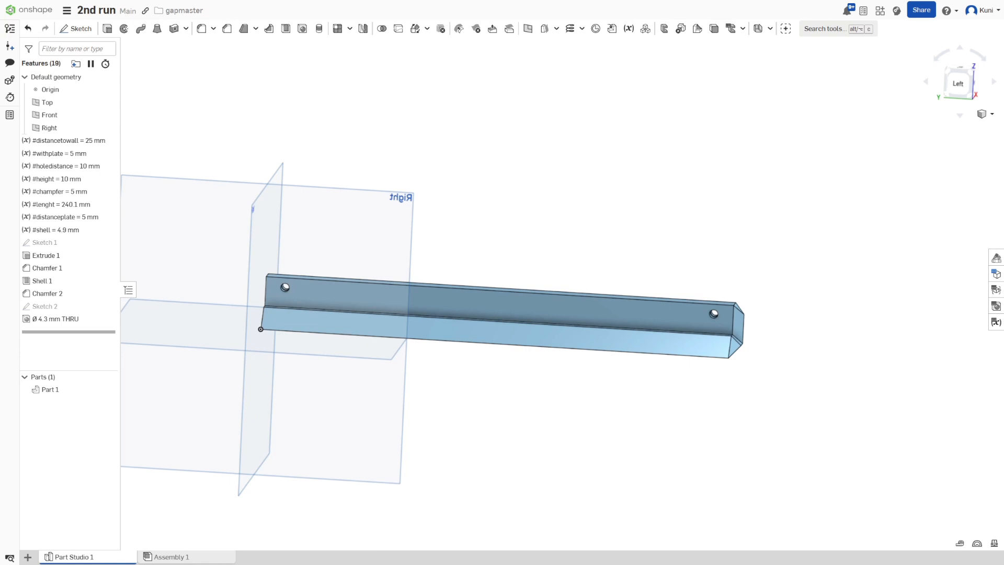
pyautogui.click(410, 557)
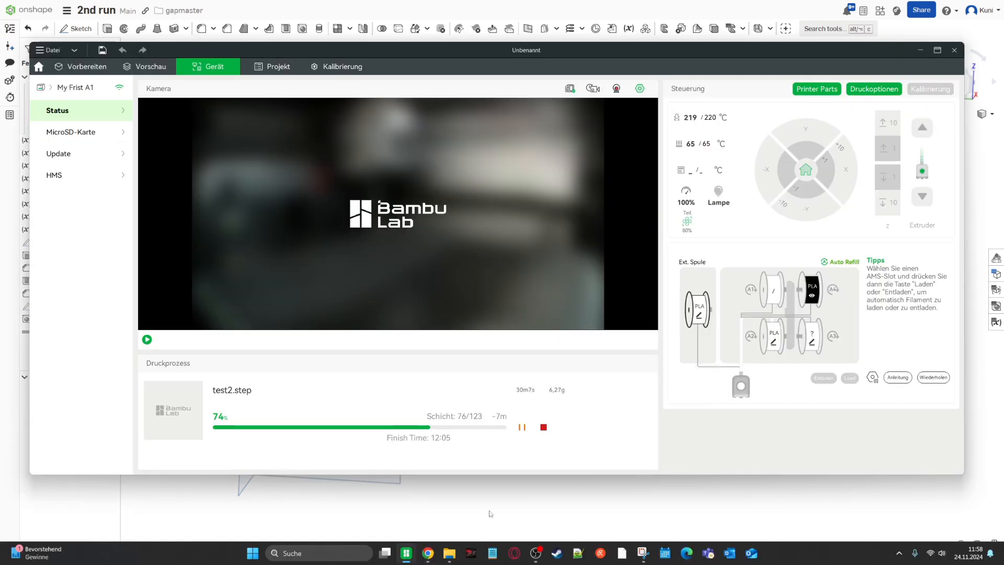
pyautogui.click(411, 557)
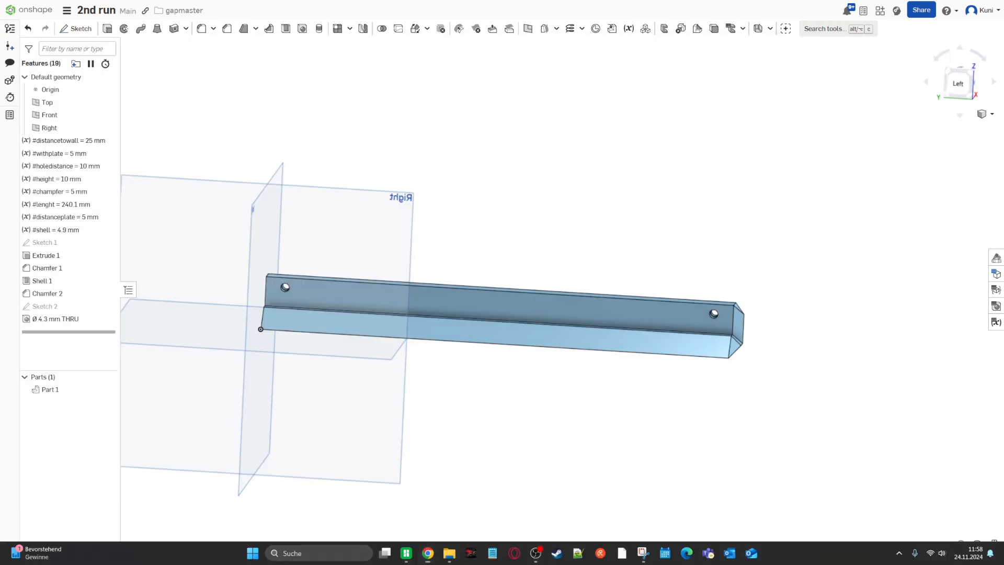
pyautogui.click(411, 557)
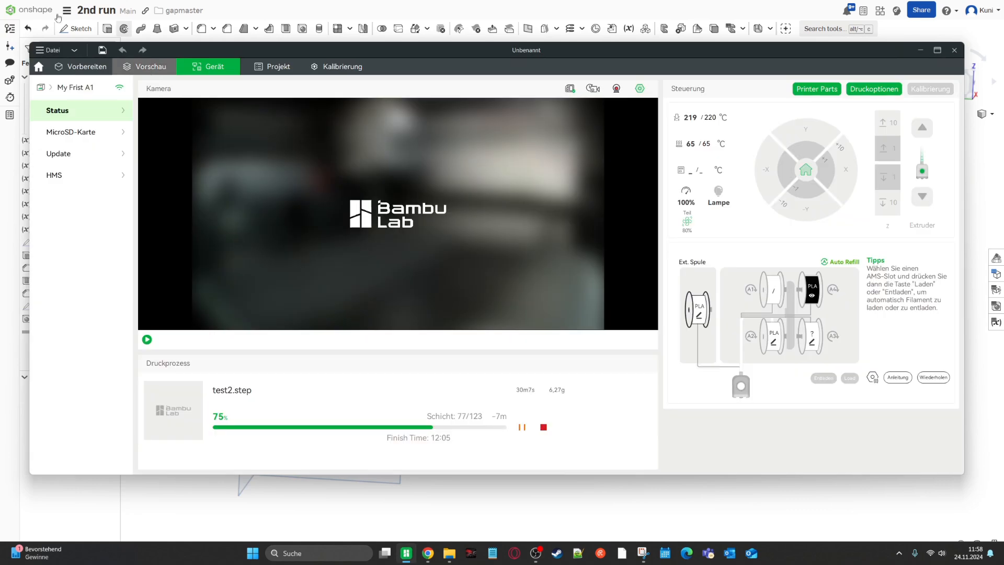
pyautogui.click(255, 15)
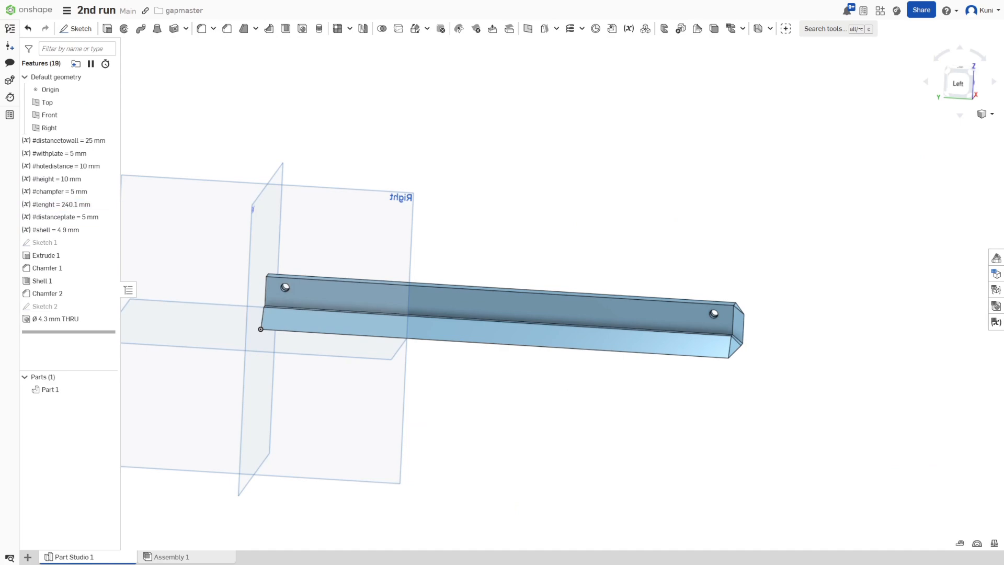
# Switch to Bambu Studio and examine the test2.step part on the build plate and in its sliced preview
pyautogui.hotkey('alt', 'Tab')
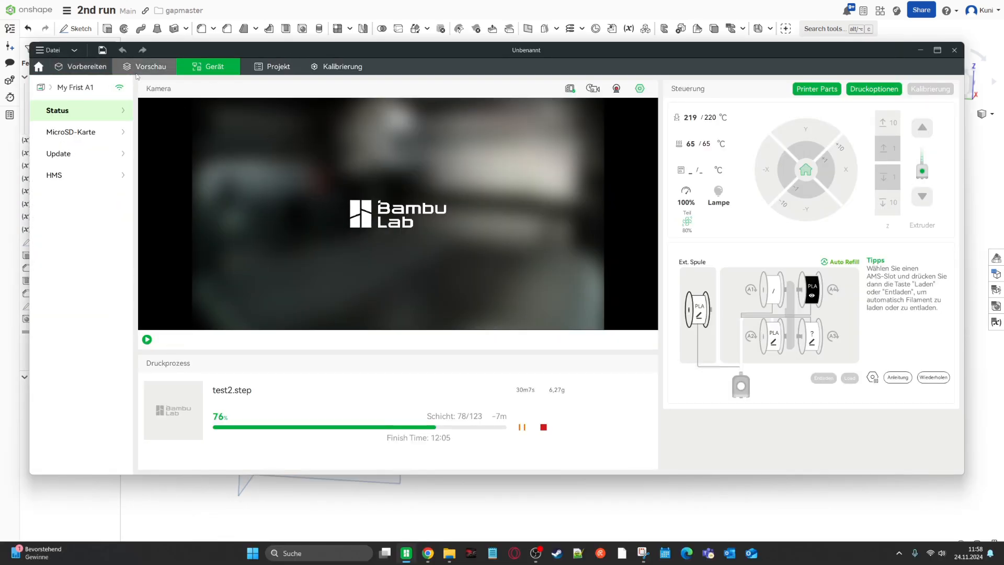
pyautogui.click(137, 73)
pyautogui.click(97, 67)
pyautogui.moveTo(832, 186); pyautogui.dragTo(768, 312)
pyautogui.moveTo(651, 337)
pyautogui.mouseDown()
pyautogui.moveTo(716, 312)
pyautogui.moveTo(688, 277)
pyautogui.moveTo(694, 329)
pyautogui.moveTo(724, 320)
pyautogui.moveTo(660, 357)
pyautogui.moveTo(659, 314)
pyautogui.moveTo(670, 340)
pyautogui.mouseUp()
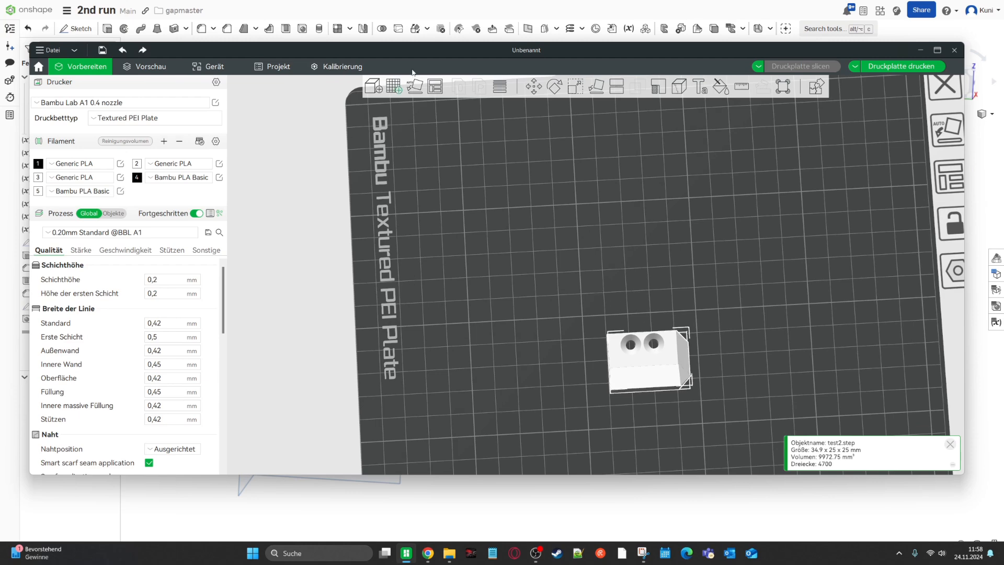
pyautogui.click(146, 67)
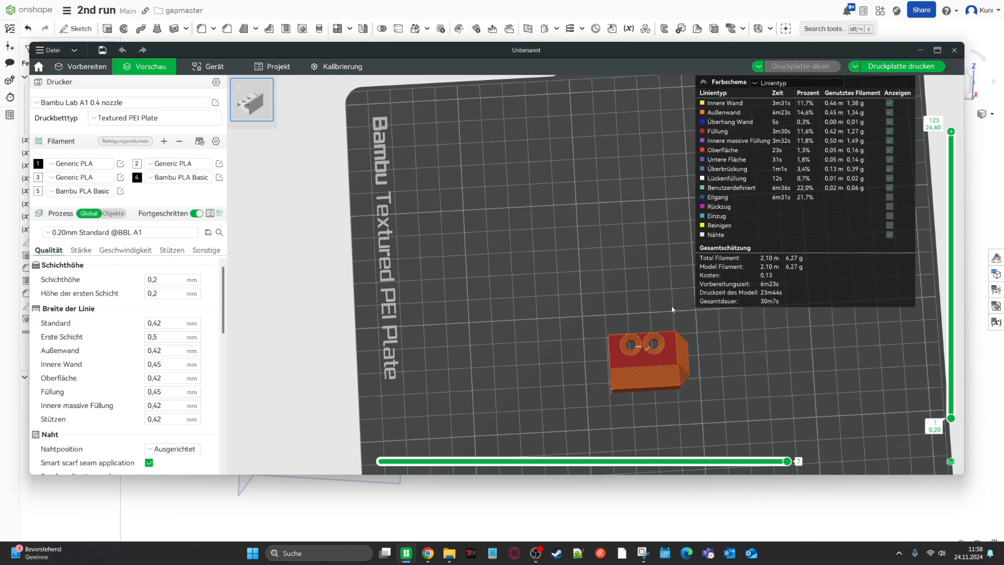
pyautogui.moveTo(544, 277); pyautogui.dragTo(553, 255)
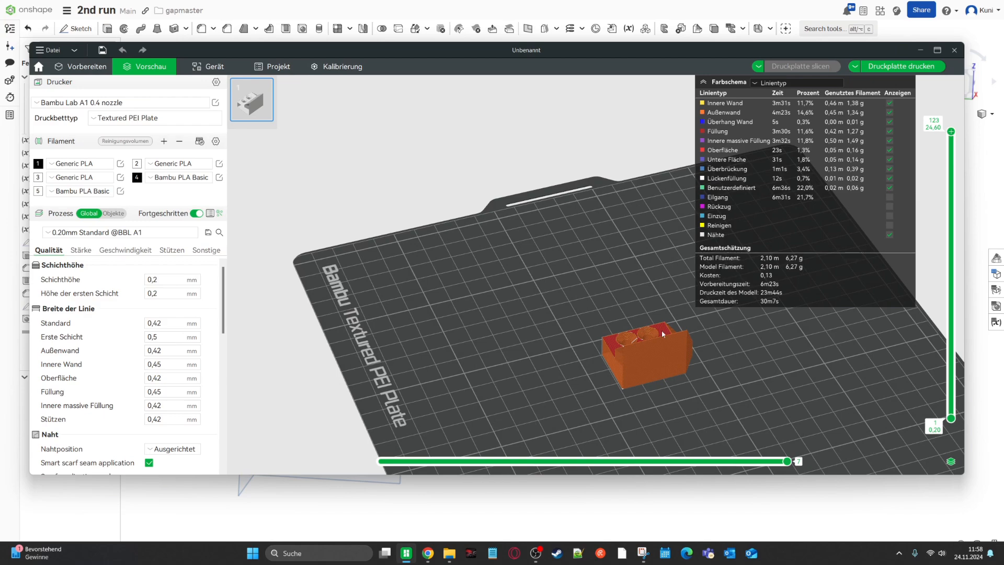
pyautogui.moveTo(609, 270)
pyautogui.mouseDown()
pyautogui.moveTo(621, 302)
pyautogui.moveTo(606, 281)
pyautogui.mouseUp()
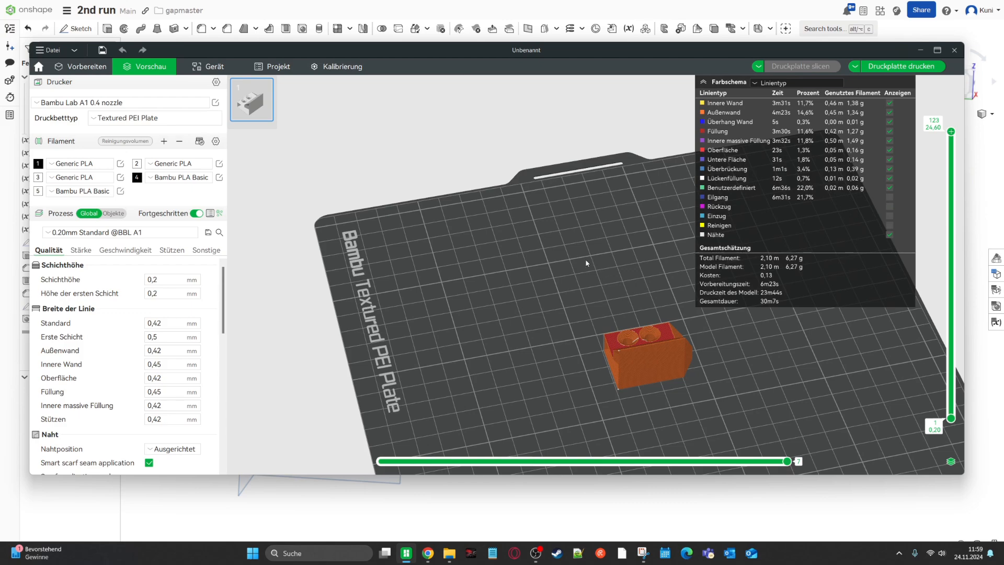
# Return to the preparation view and auto-orient the test2.step part on the build plate
pyautogui.click(81, 66)
pyautogui.scroll(3, 599, 199)
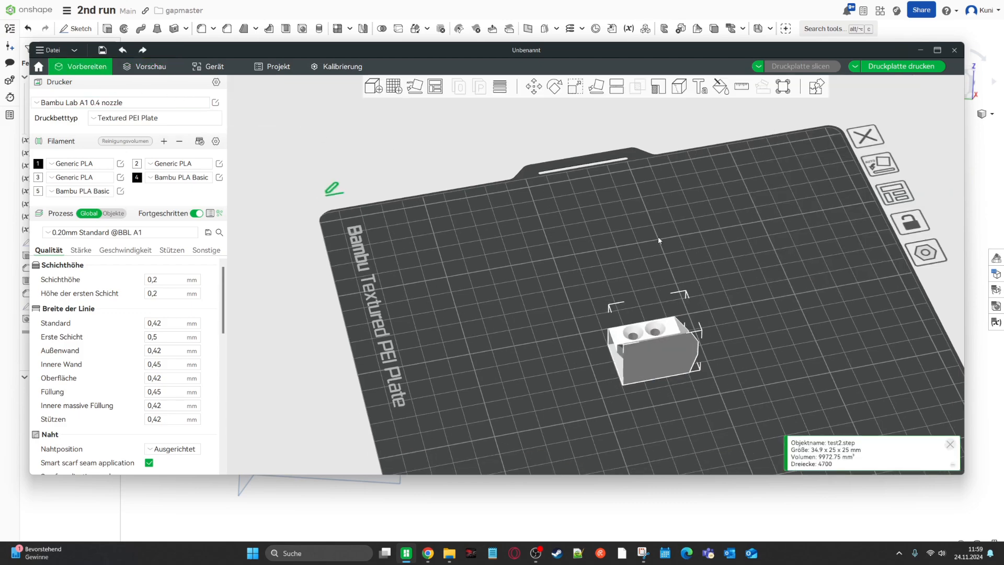
pyautogui.click(416, 88)
pyautogui.moveTo(509, 185); pyautogui.dragTo(702, 244)
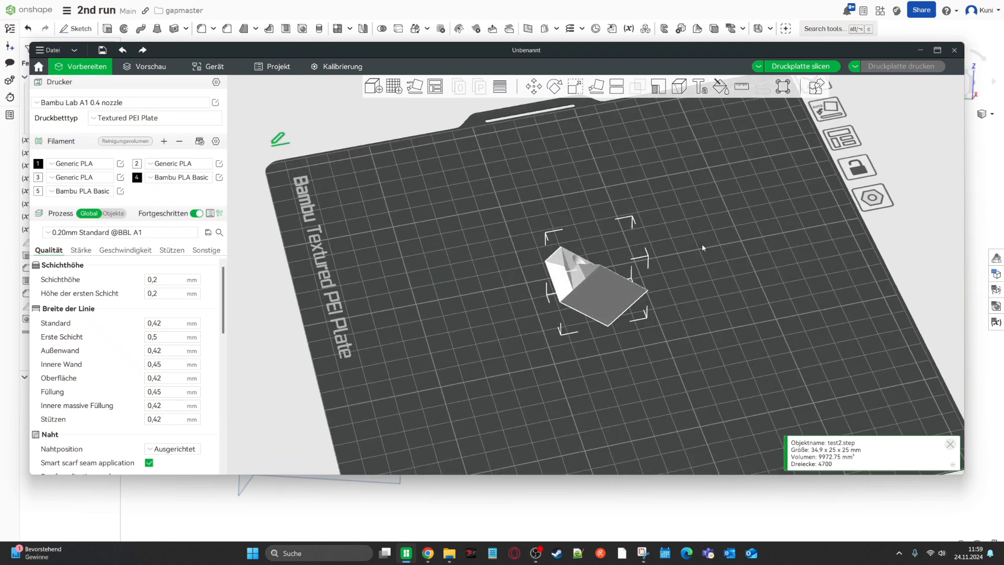
pyautogui.moveTo(590, 273); pyautogui.dragTo(597, 276)
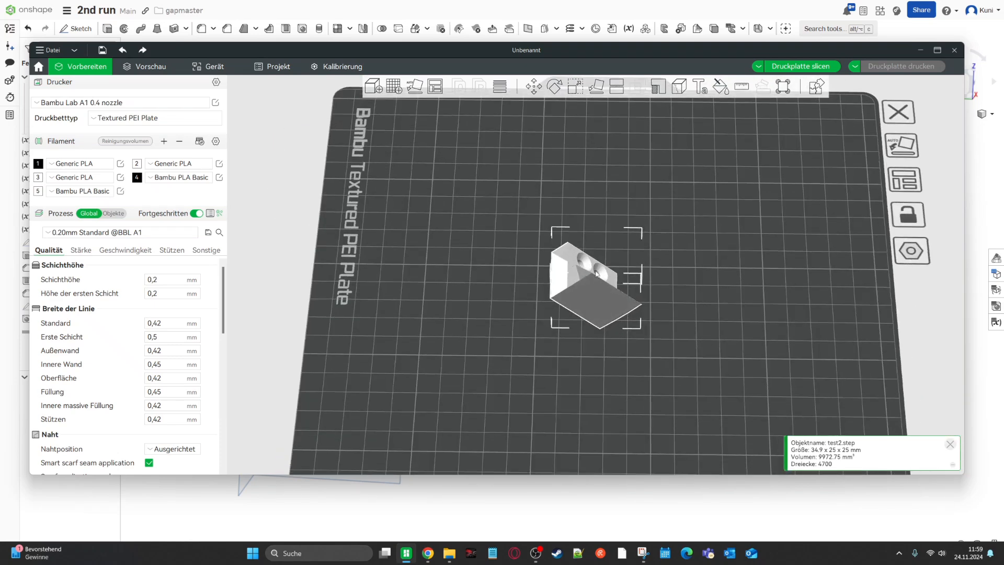